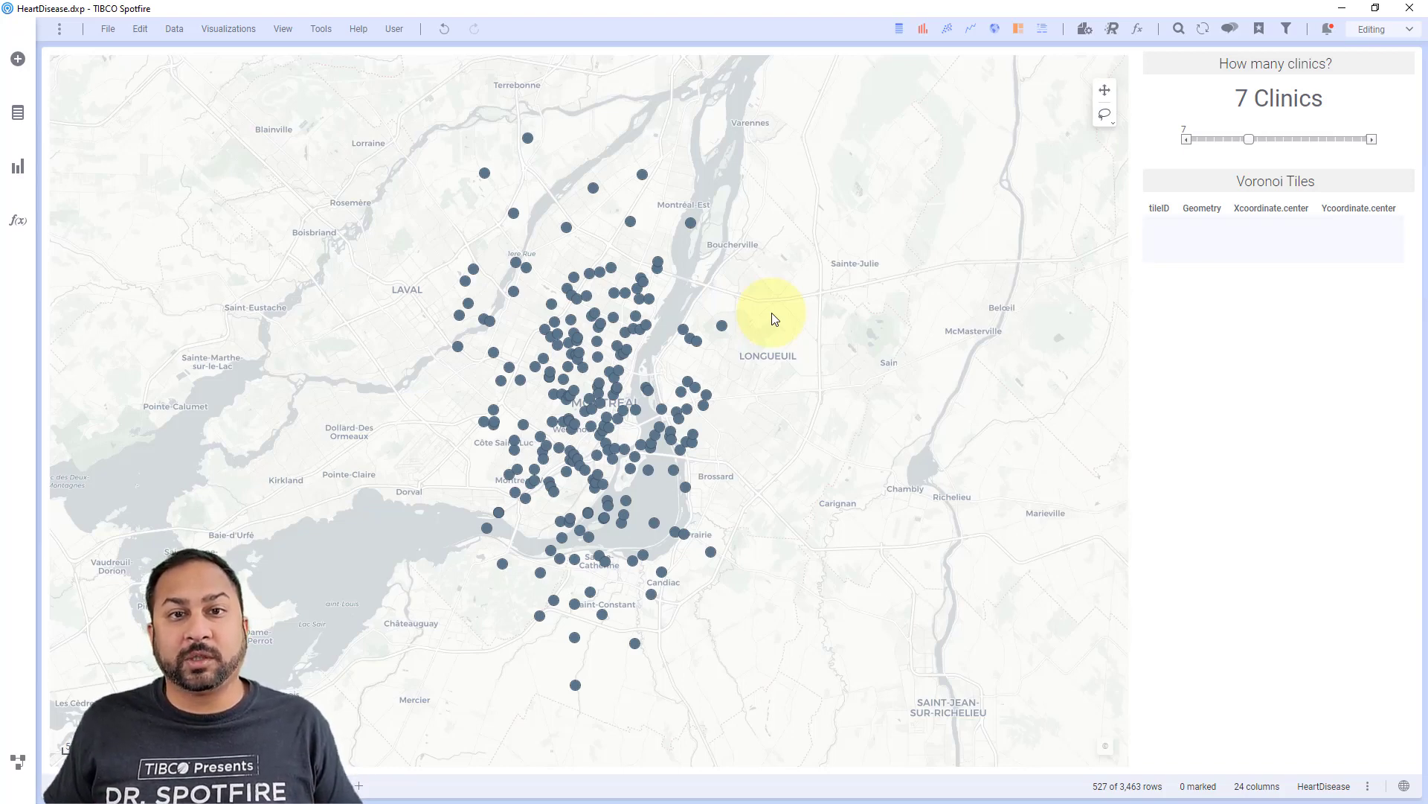
Mark the northern and central cluster of map points around Montréal and increase the number of clinics above 7
mouse_move(770, 312)
left_mouse_down()
mouse_move(767, 237)
mouse_move(726, 165)
mouse_move(683, 142)
mouse_move(521, 172)
mouse_move(401, 252)
mouse_move(354, 435)
mouse_move(489, 484)
mouse_move(647, 484)
mouse_move(747, 355)
left_mouse_up()
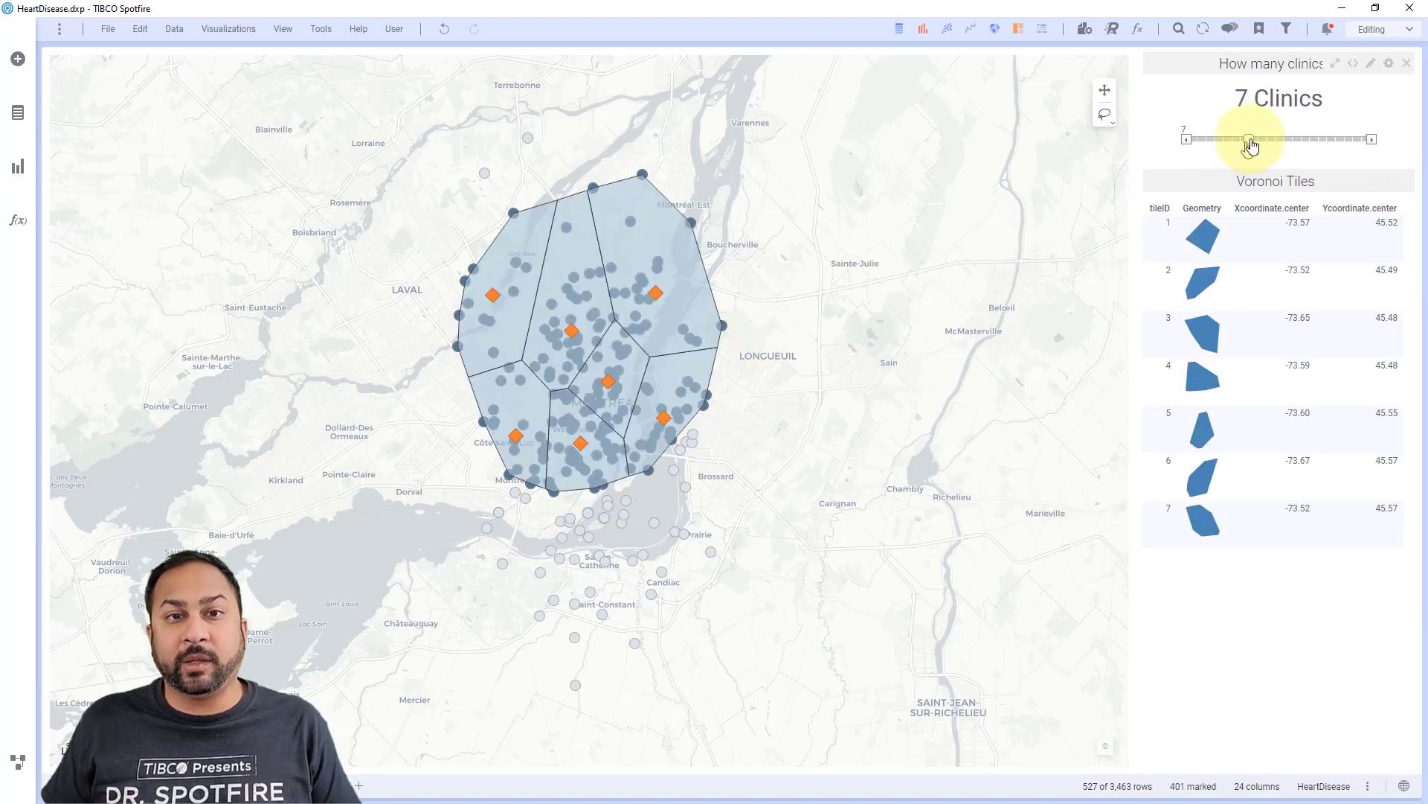
left_click_drag(1250, 139, 1316, 146)
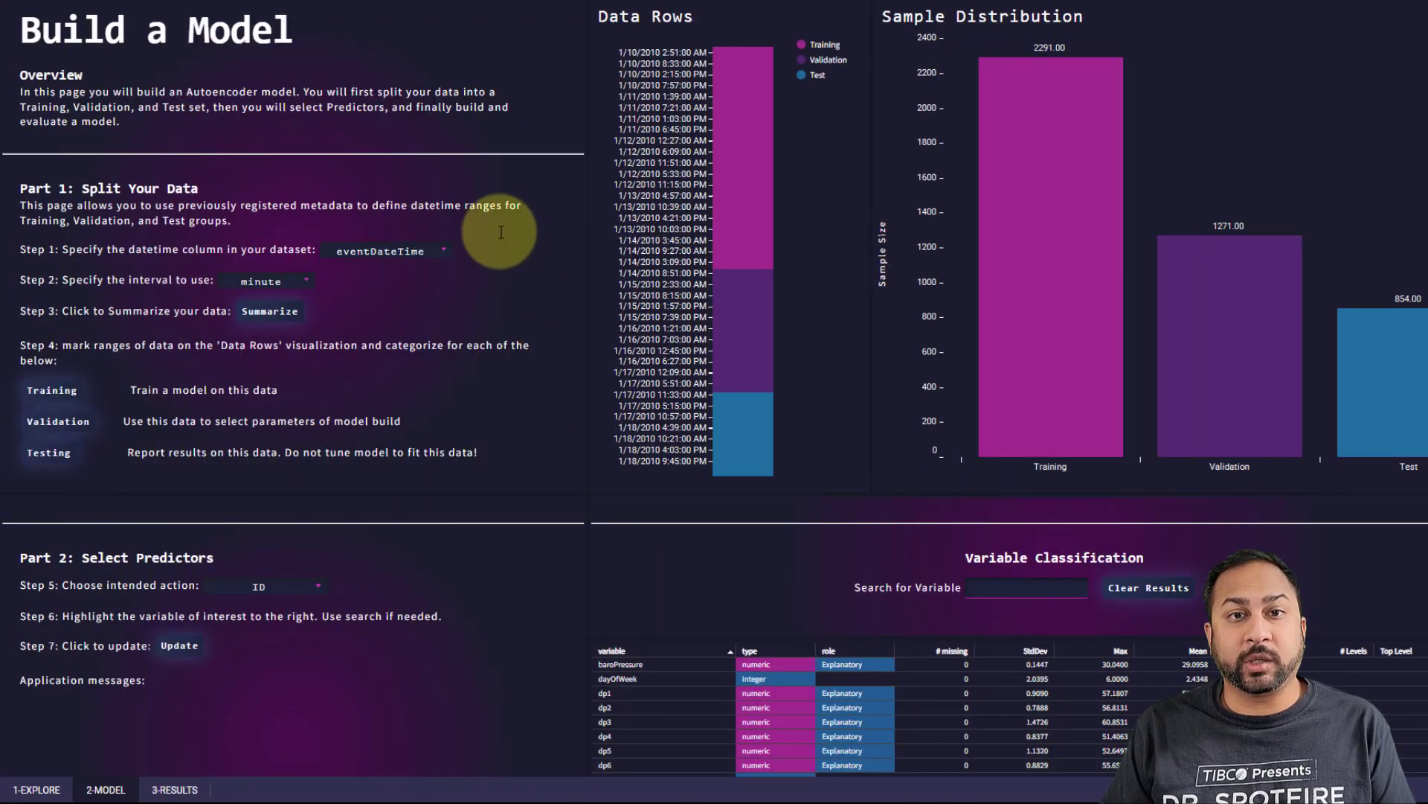
Raise the autoencoder's dropout ratio slightly in the algorithm parameters and create the model
scroll(500, 232, "down", 1)
scroll(491, 253, "down", 8)
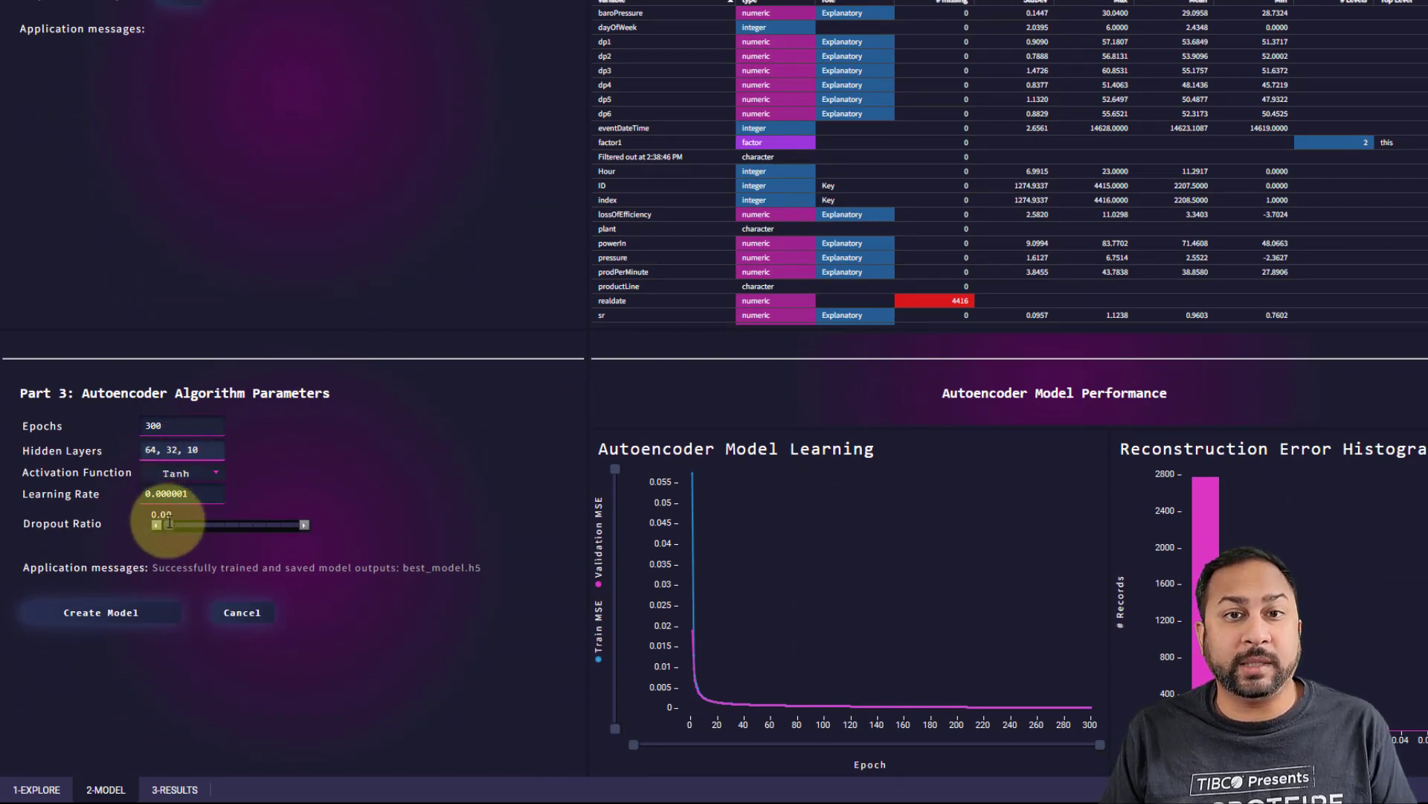
left_click_drag(169, 523, 195, 525)
left_click(126, 617)
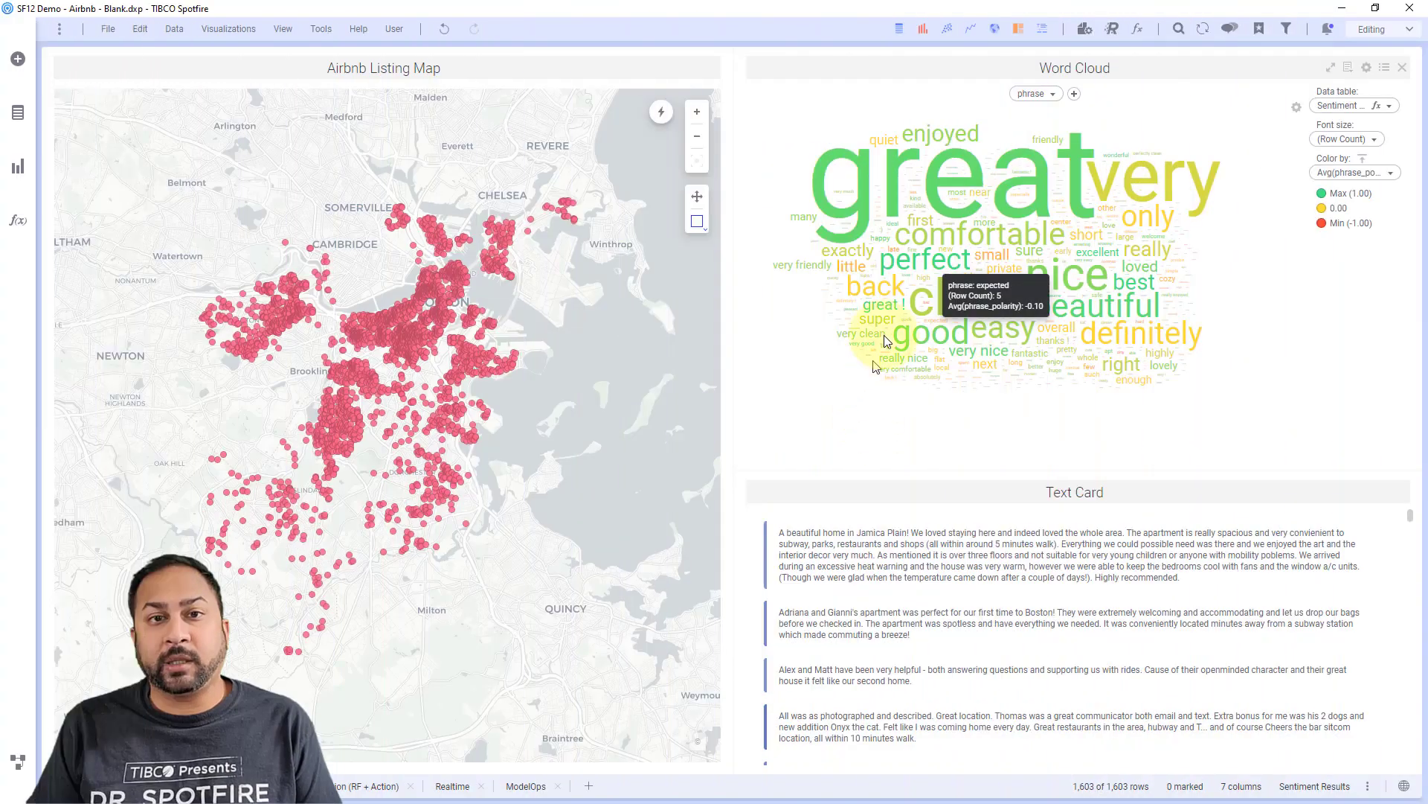
Mark the words "perfect", "great" and "very" one after another in the word cloud
left_click(908, 260)
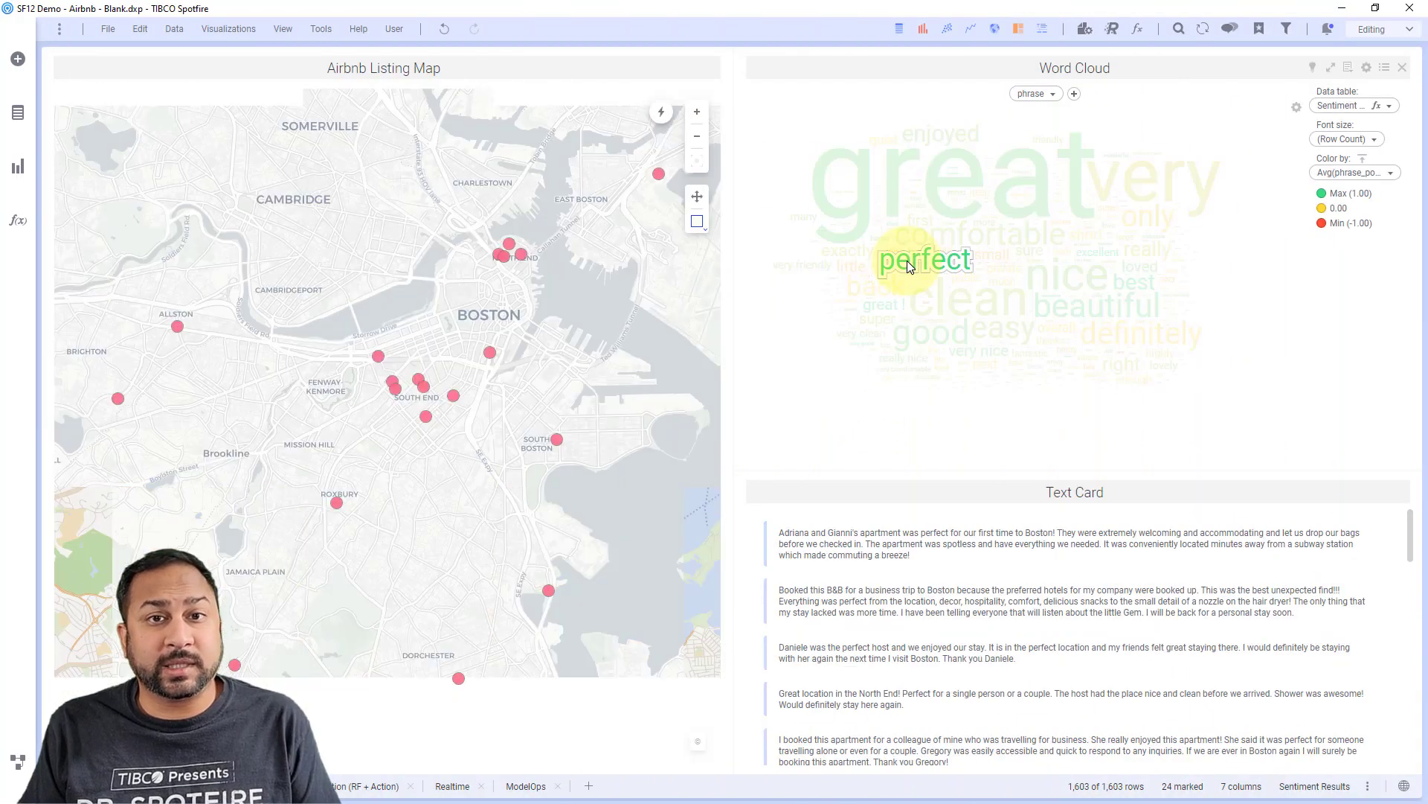
left_click(887, 192)
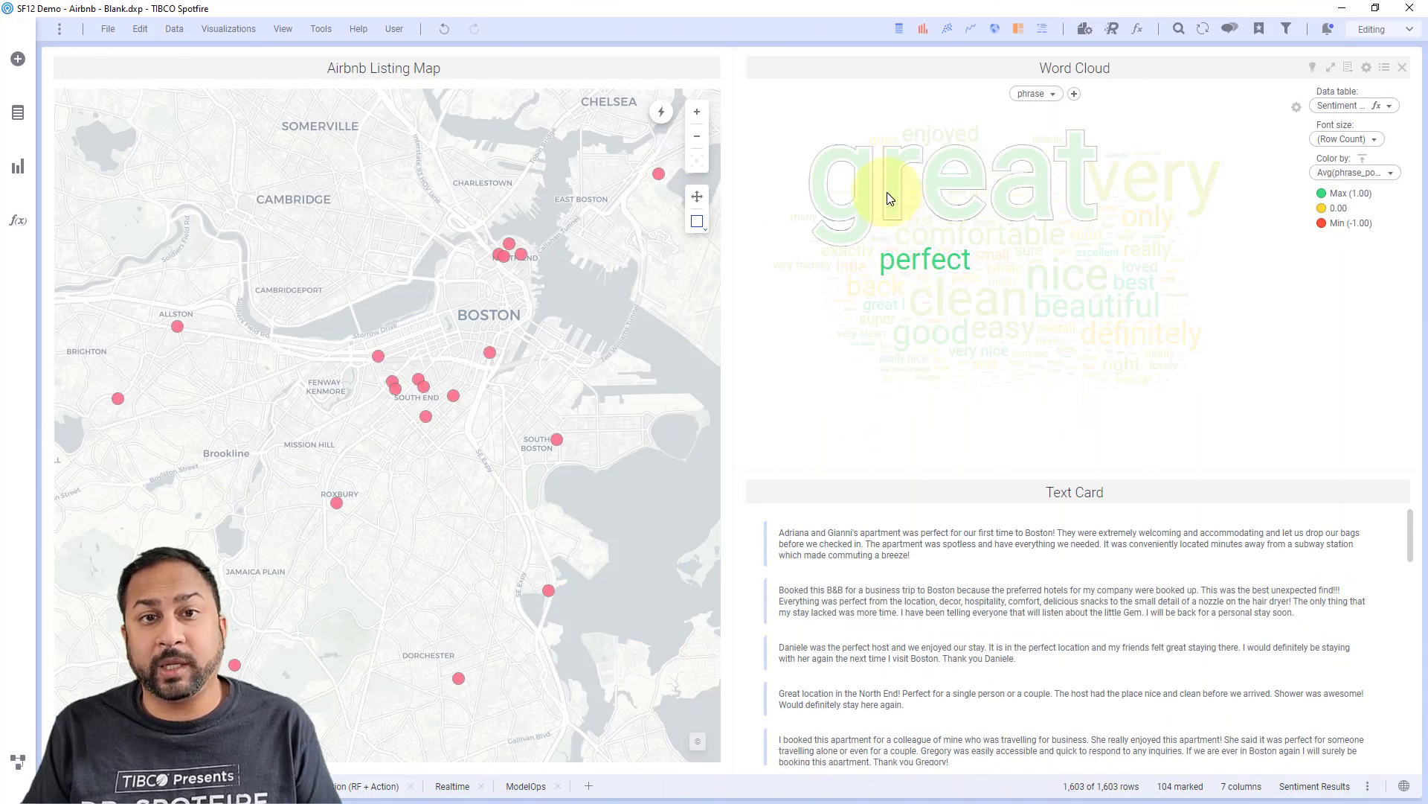
left_click(1108, 192)
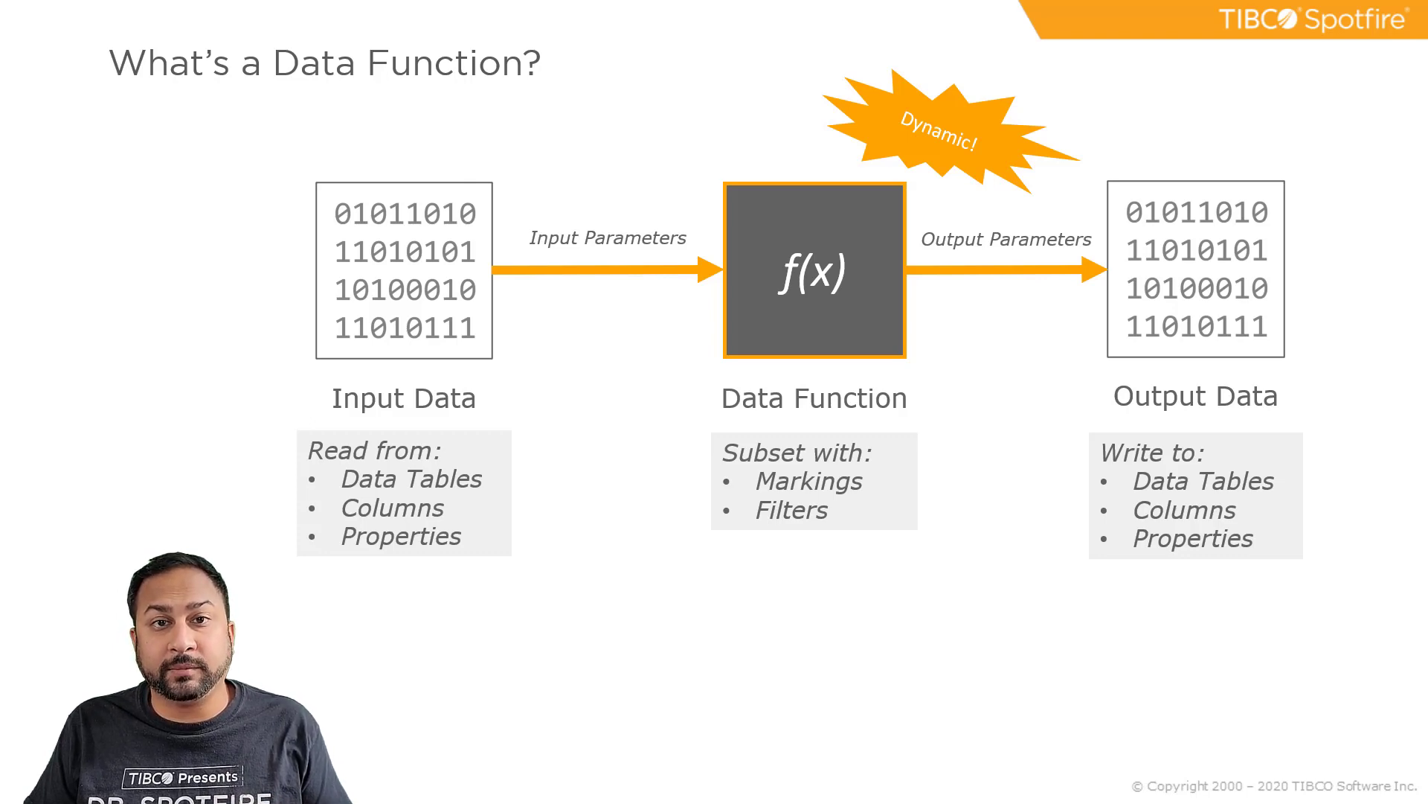
key("Right")
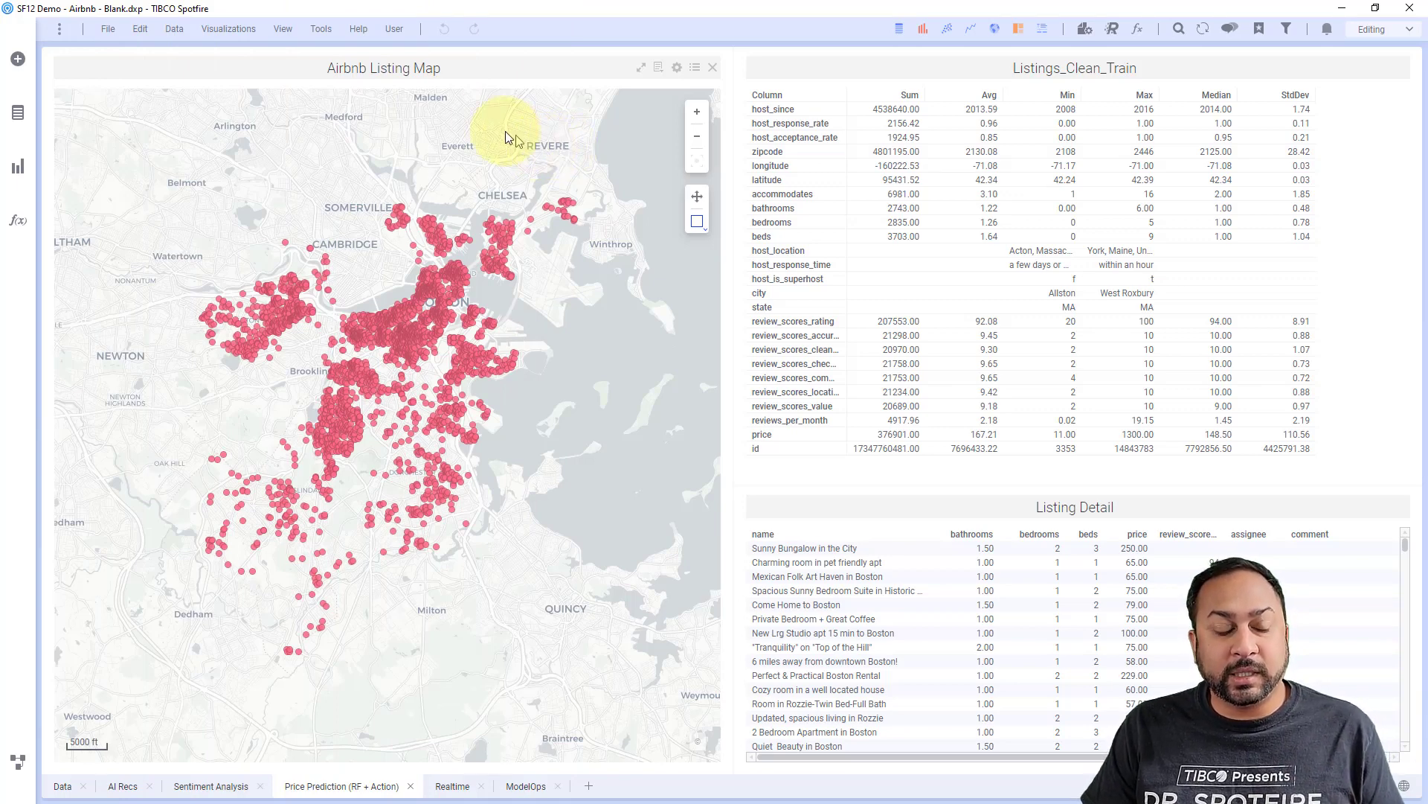
Browse the list of available analytic tools, from the dataset and geospatial data functions to modeling, preparation and the built-in tools
left_click(25, 216)
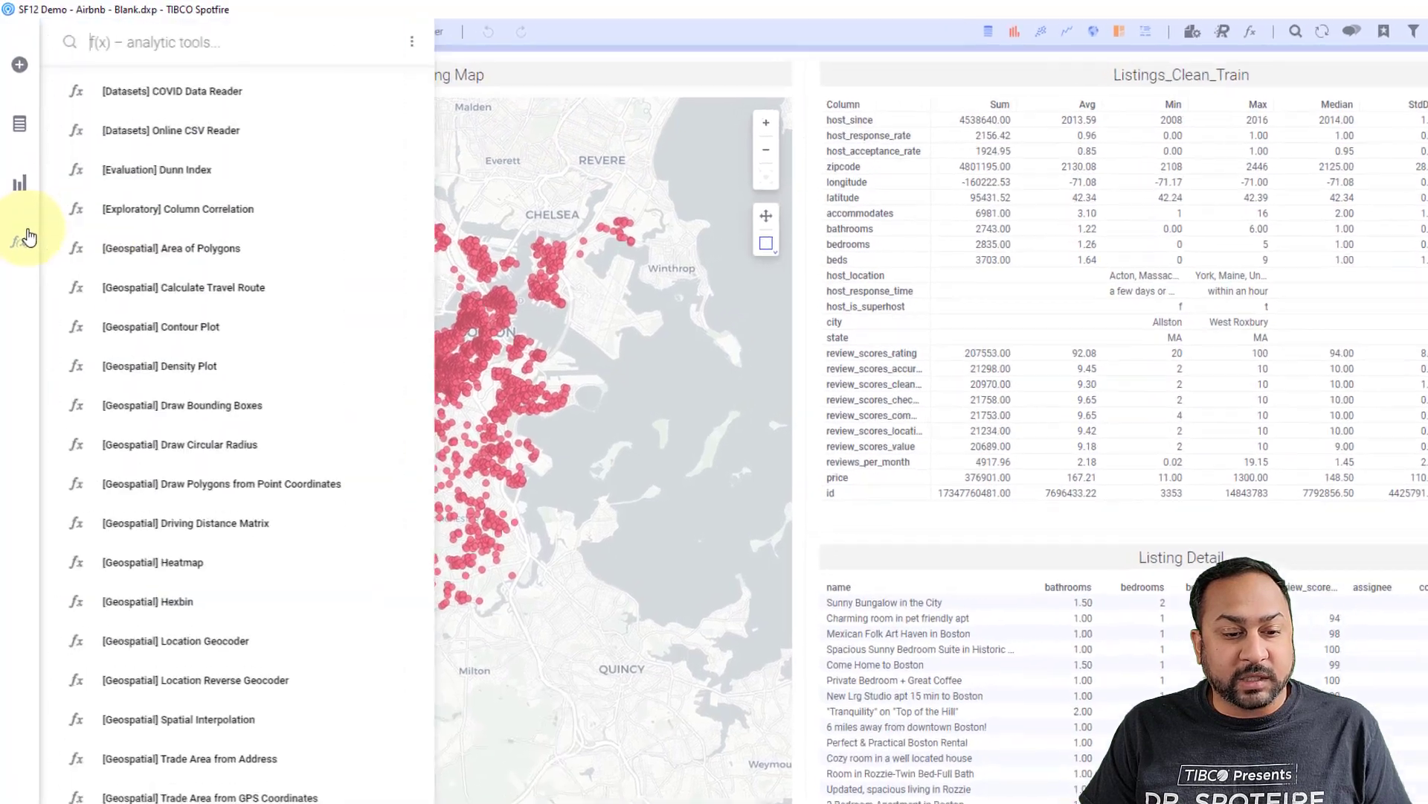
scroll(194, 149, "down", 2)
scroll(223, 186, "down", 9)
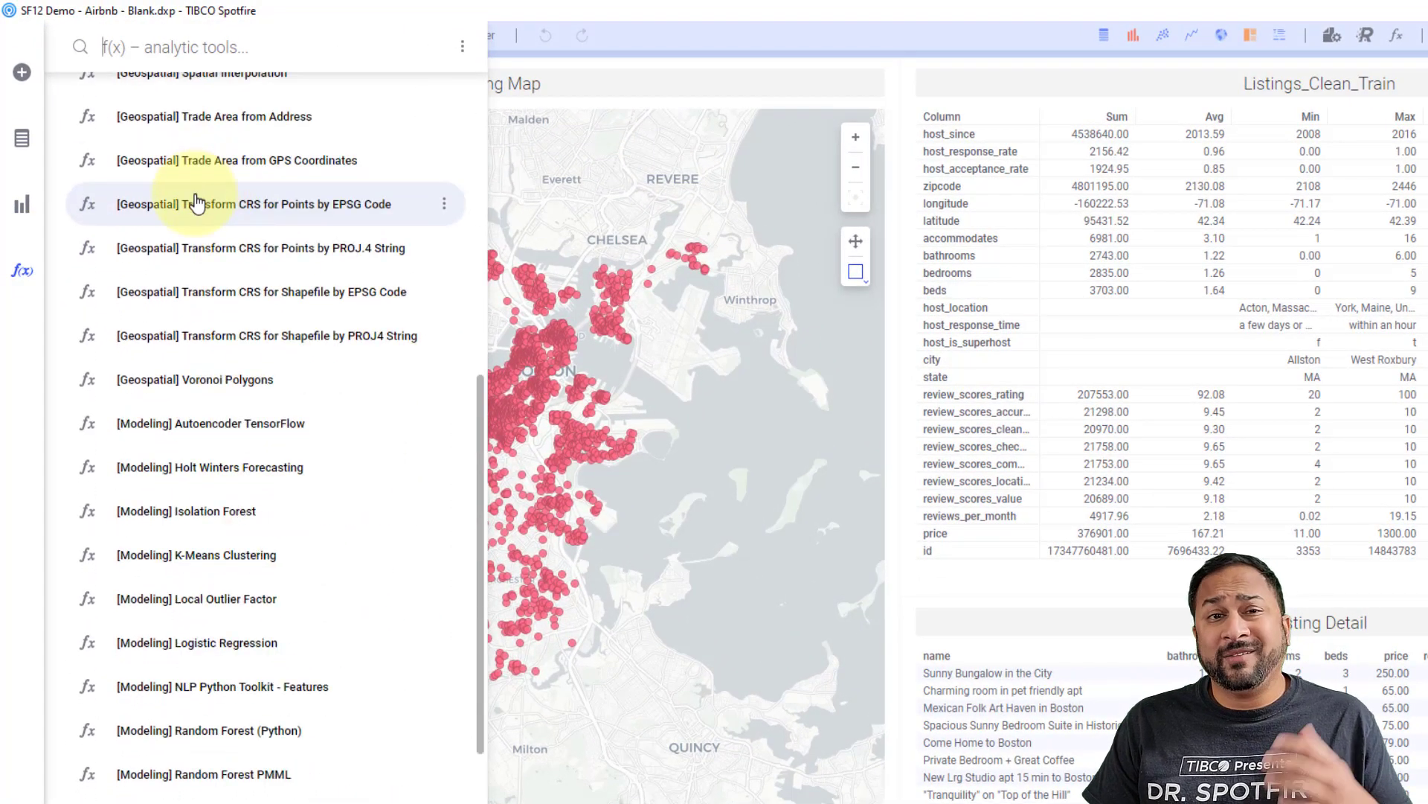
mouse_move(193, 201)
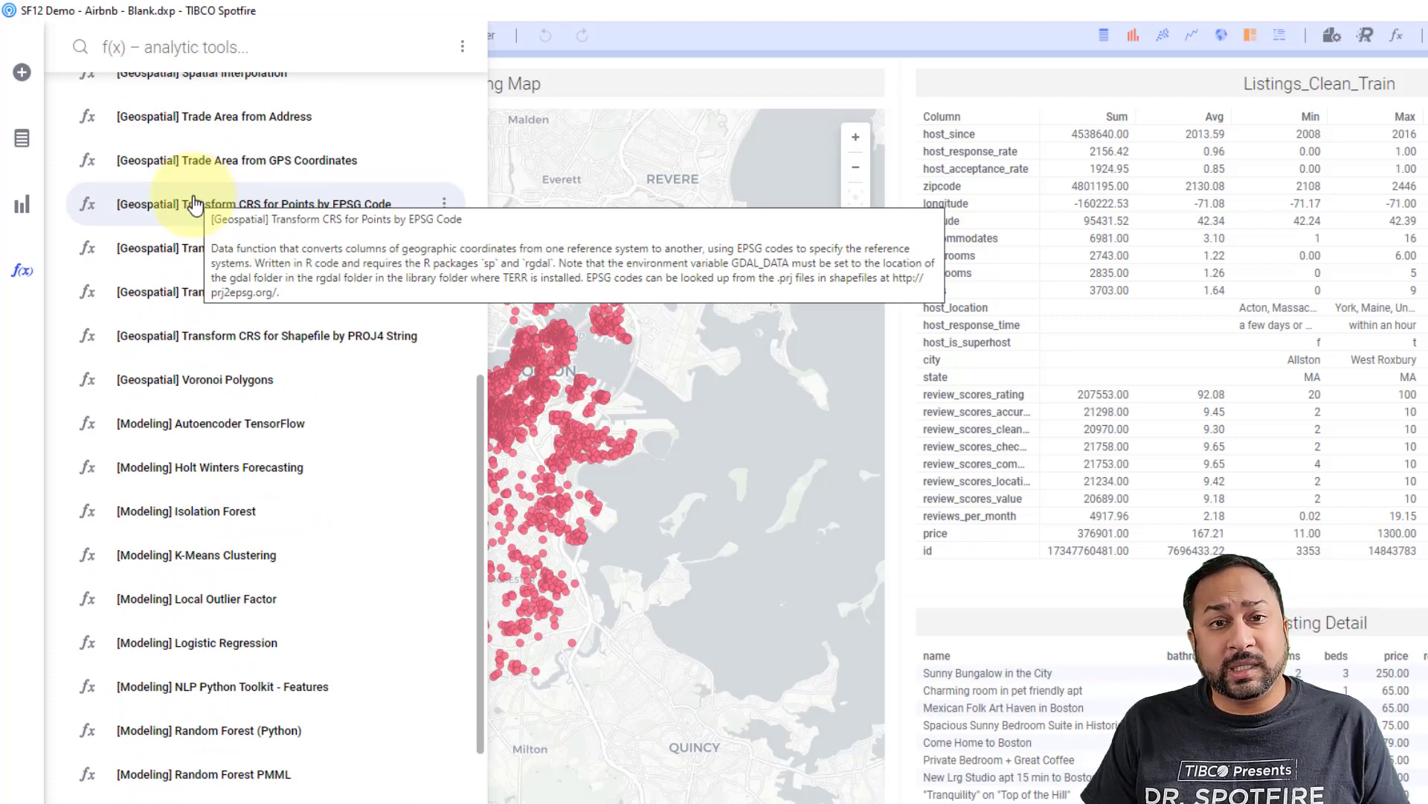
scroll(184, 213, "up", 6)
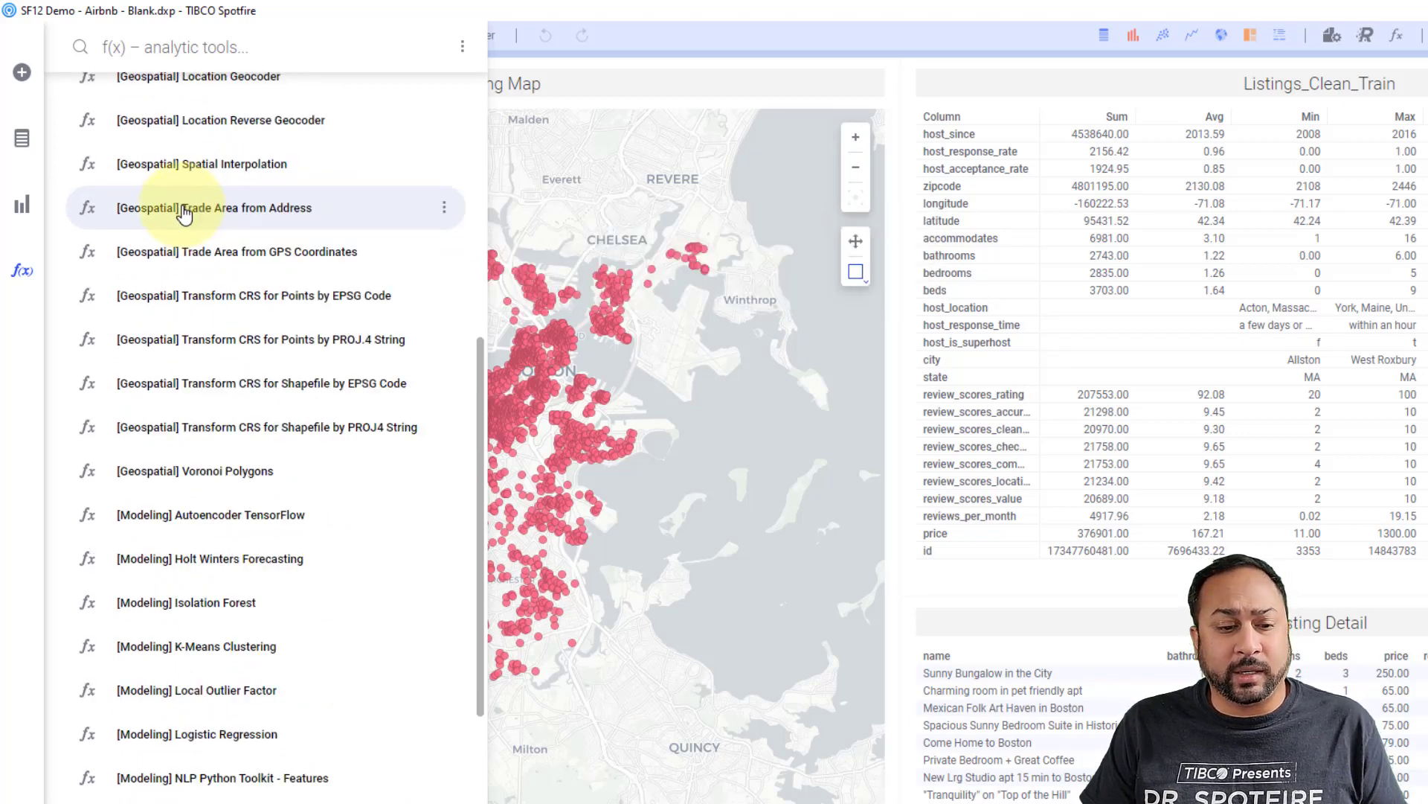
scroll(184, 216, "down", 4)
scroll(184, 215, "down", 10)
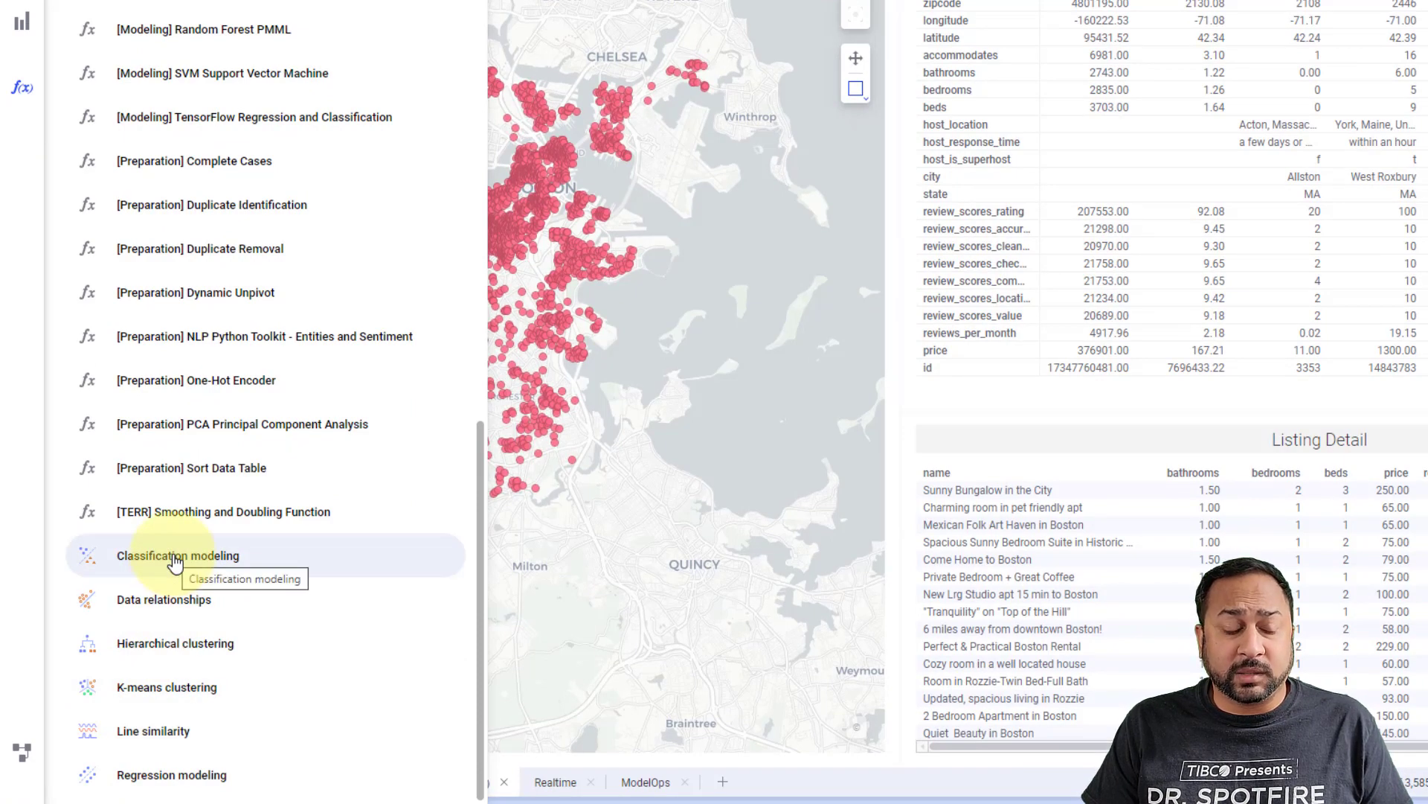
scroll(222, 268, "up", 7)
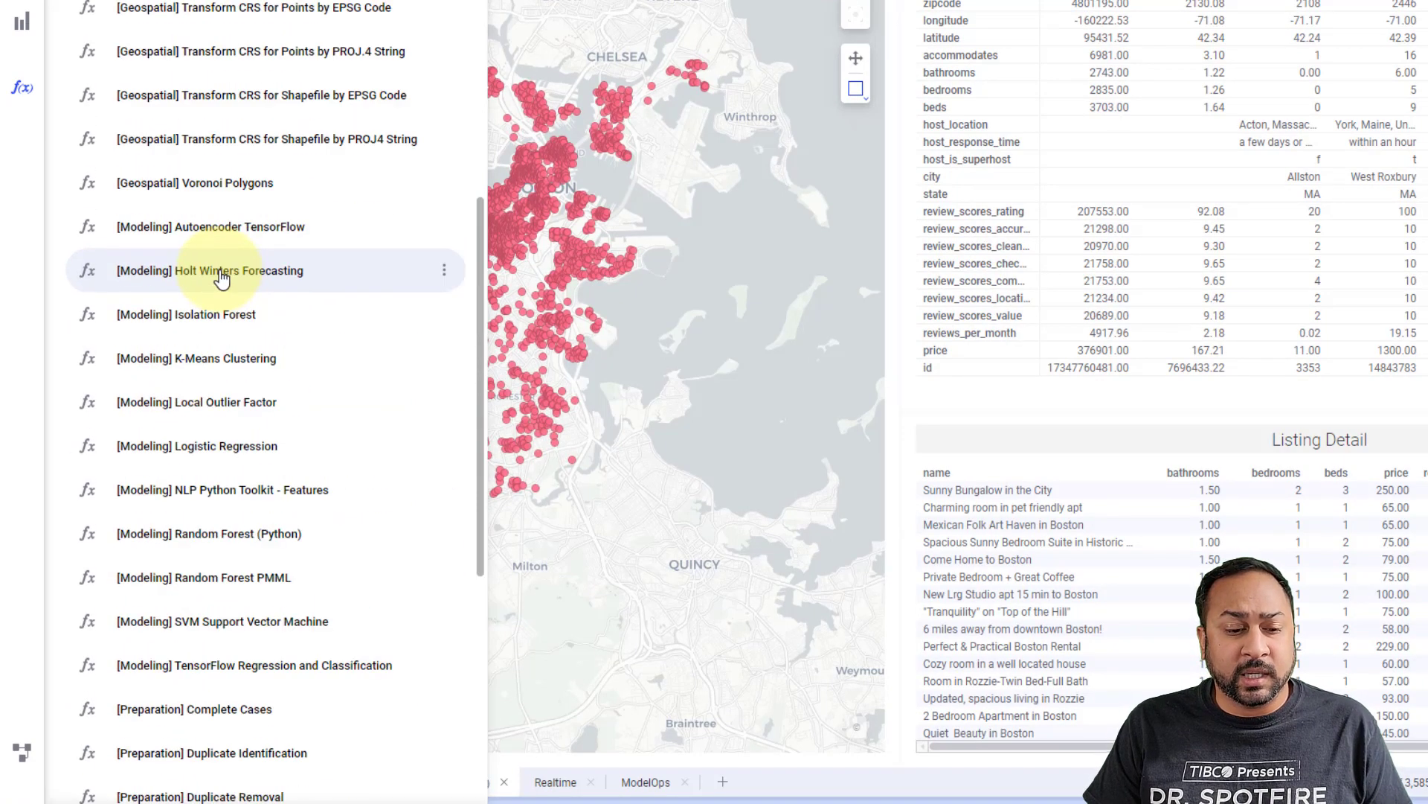
scroll(221, 275, "up", 10)
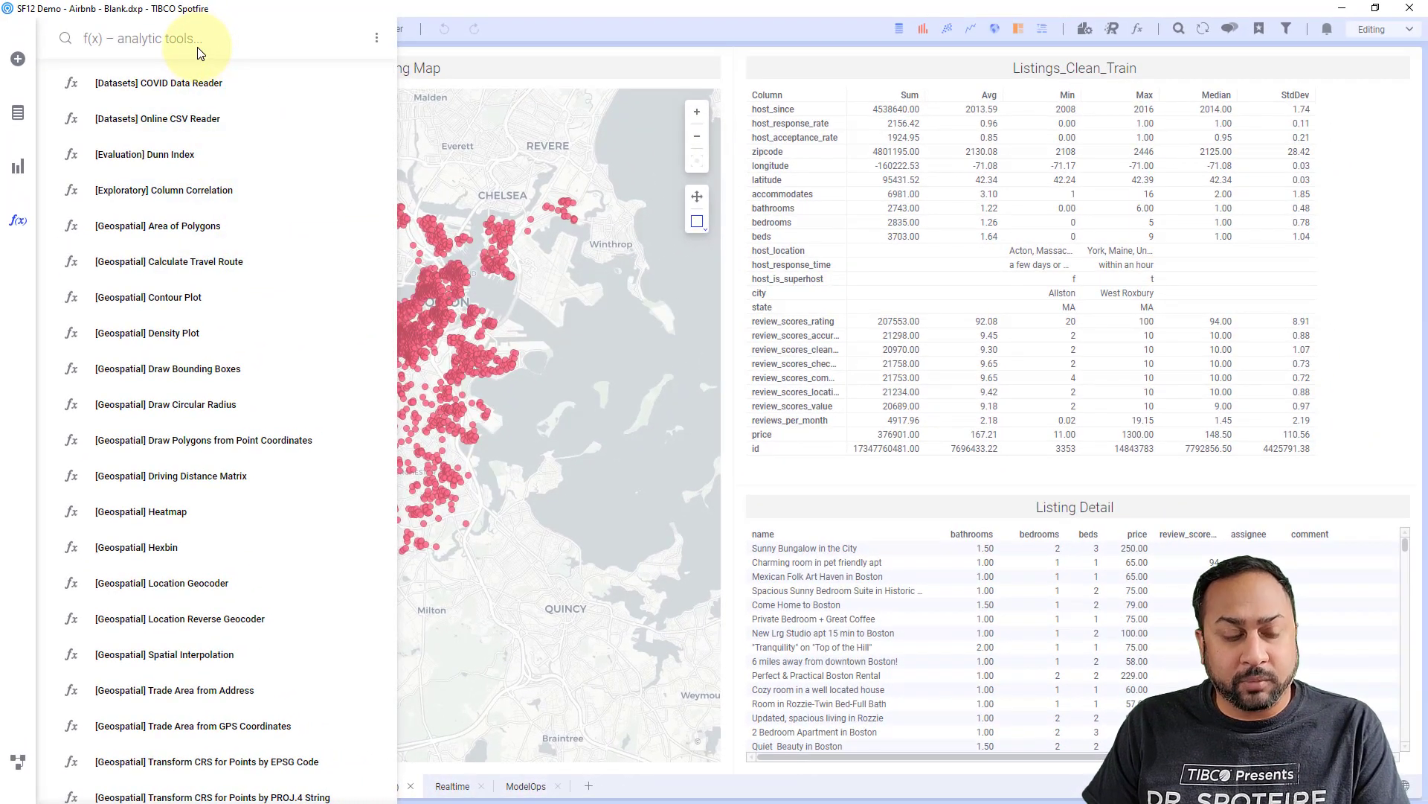
Find the [Modeling] Random Forest (Python) data function and set its input data to the Listings_Clean_Train table without a limit
type("rando")
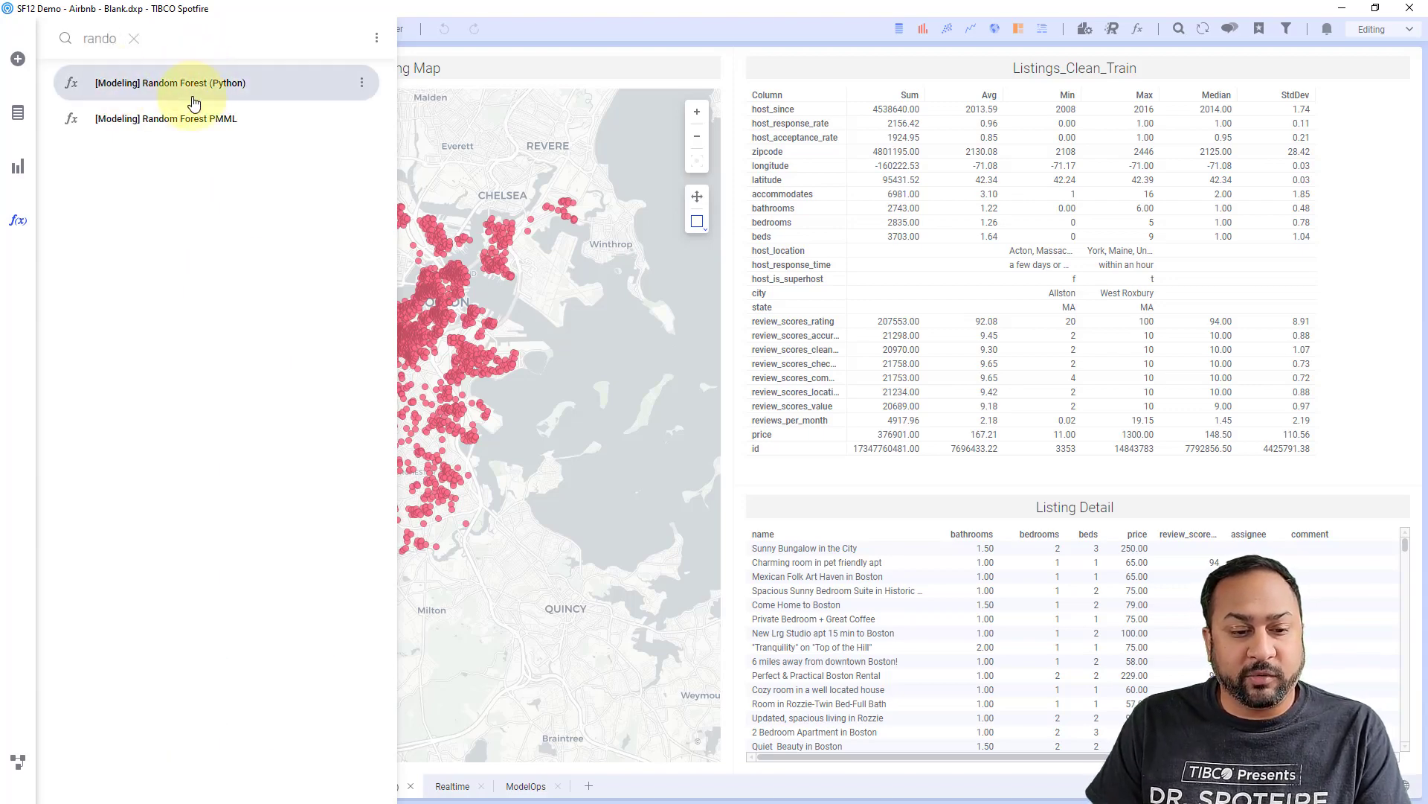
left_click(192, 84)
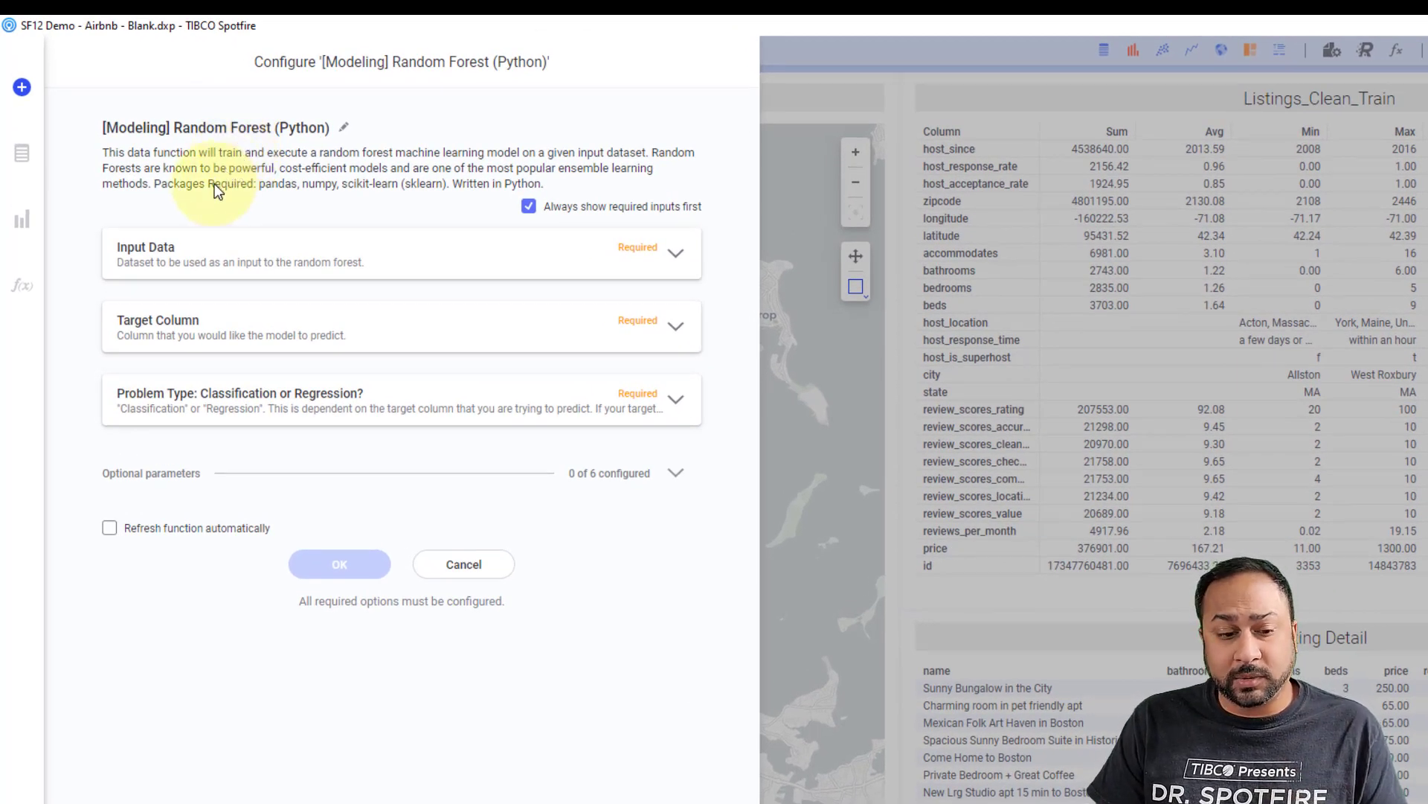
left_click(244, 244)
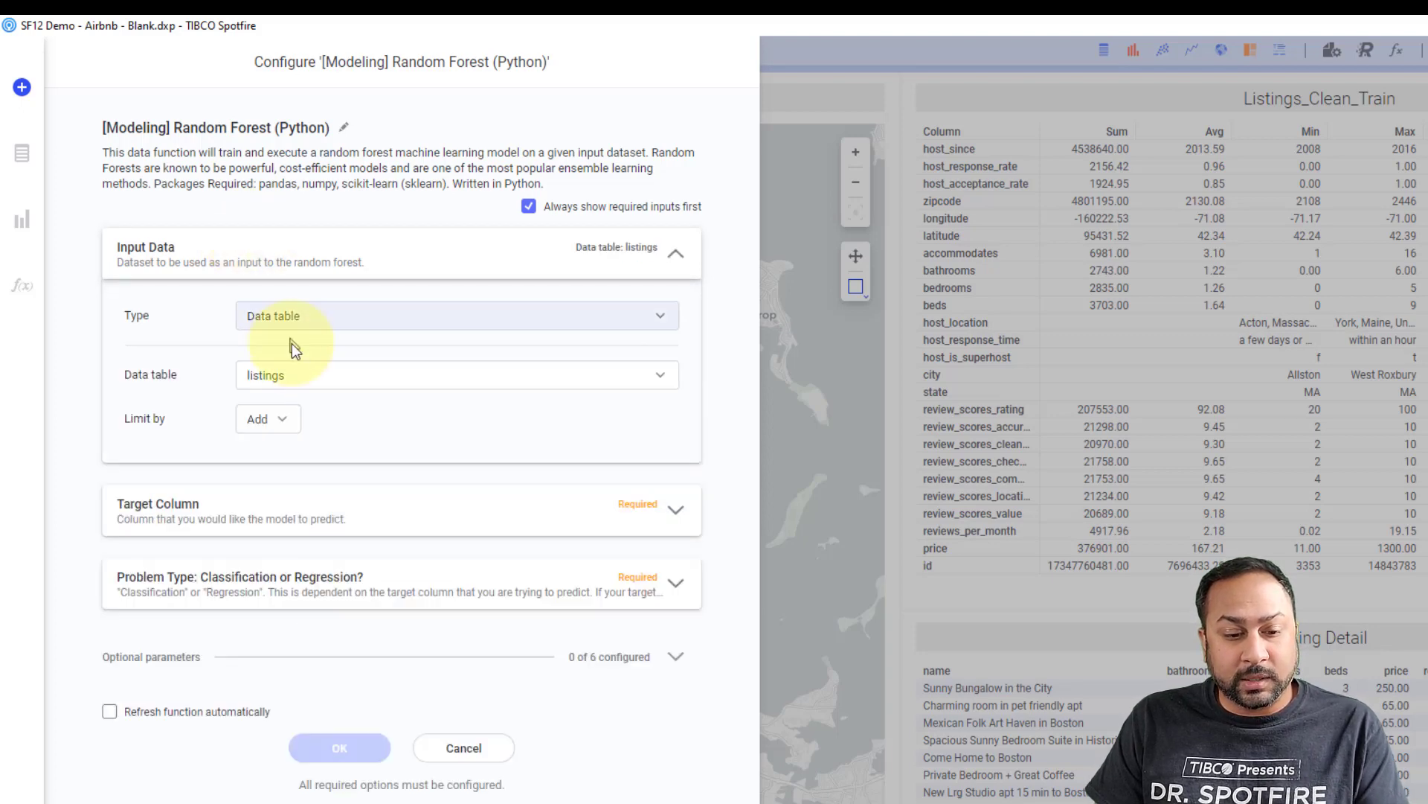
left_click(310, 378)
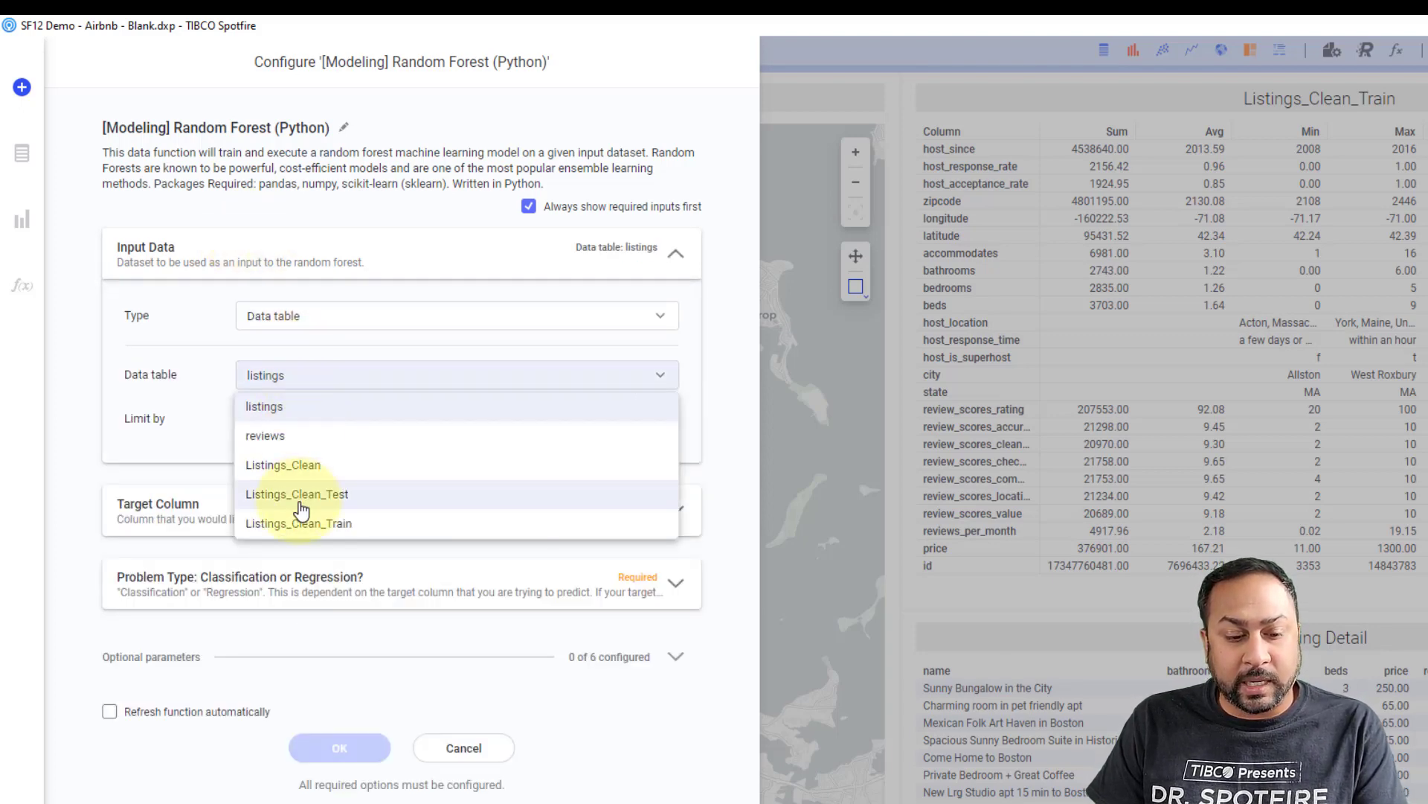
left_click(311, 530)
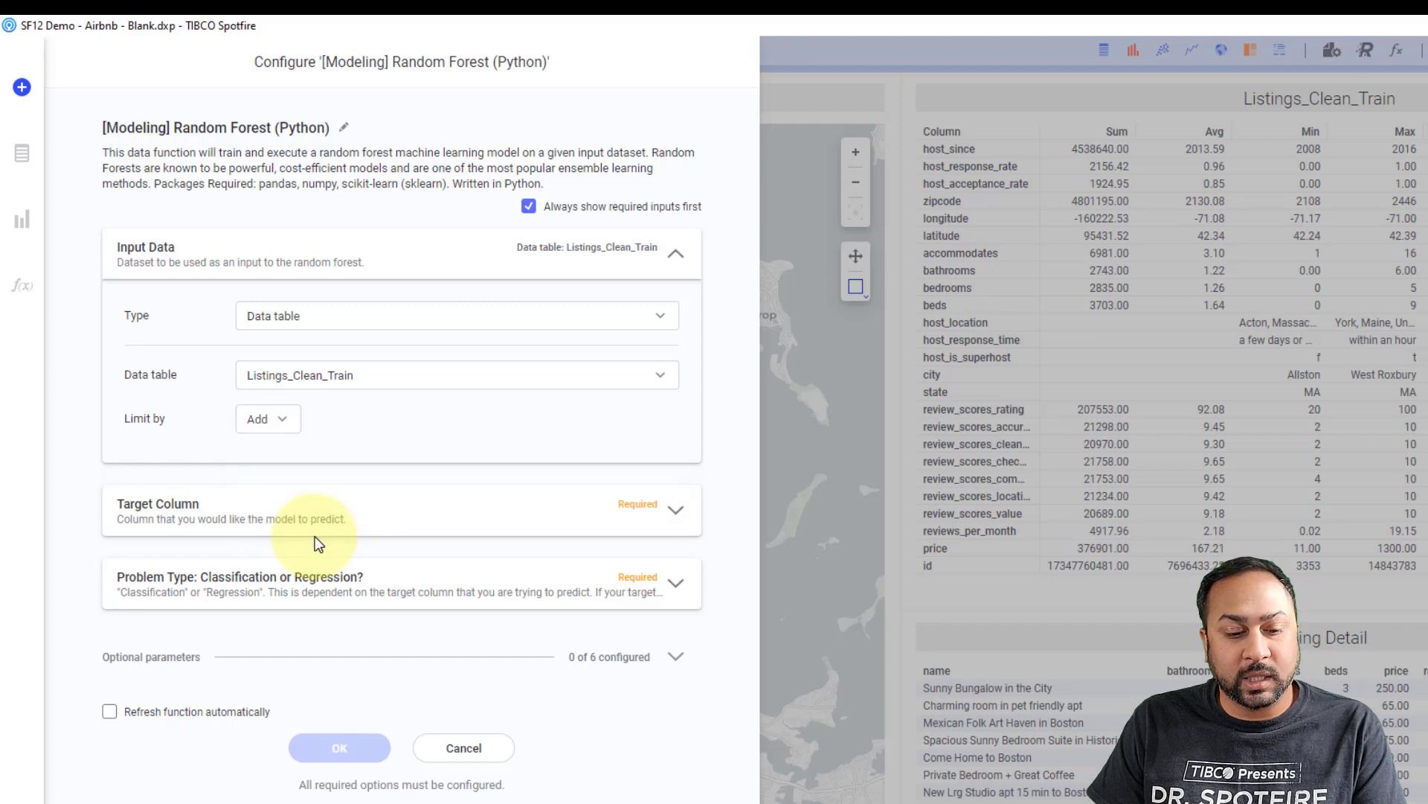
left_click(273, 427)
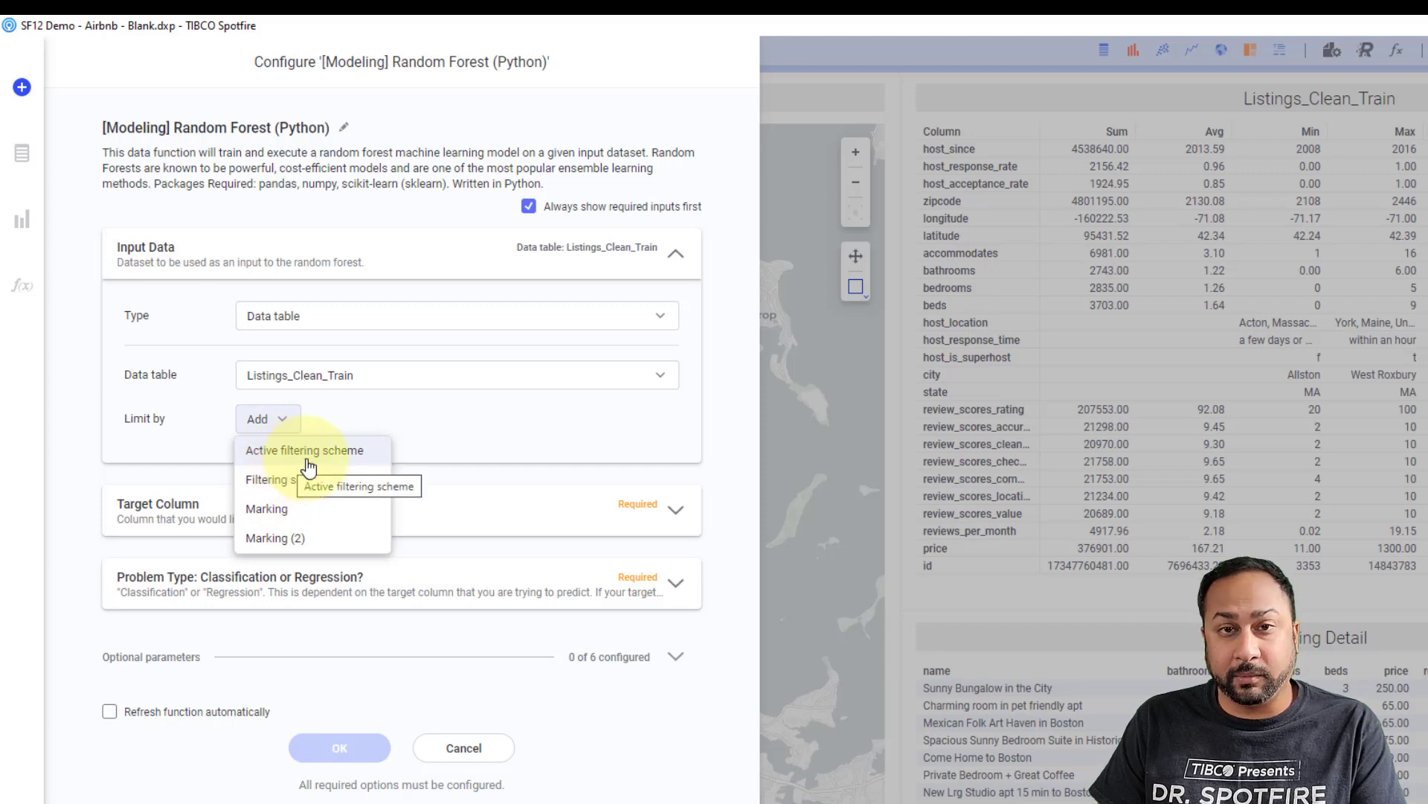
left_click(381, 424)
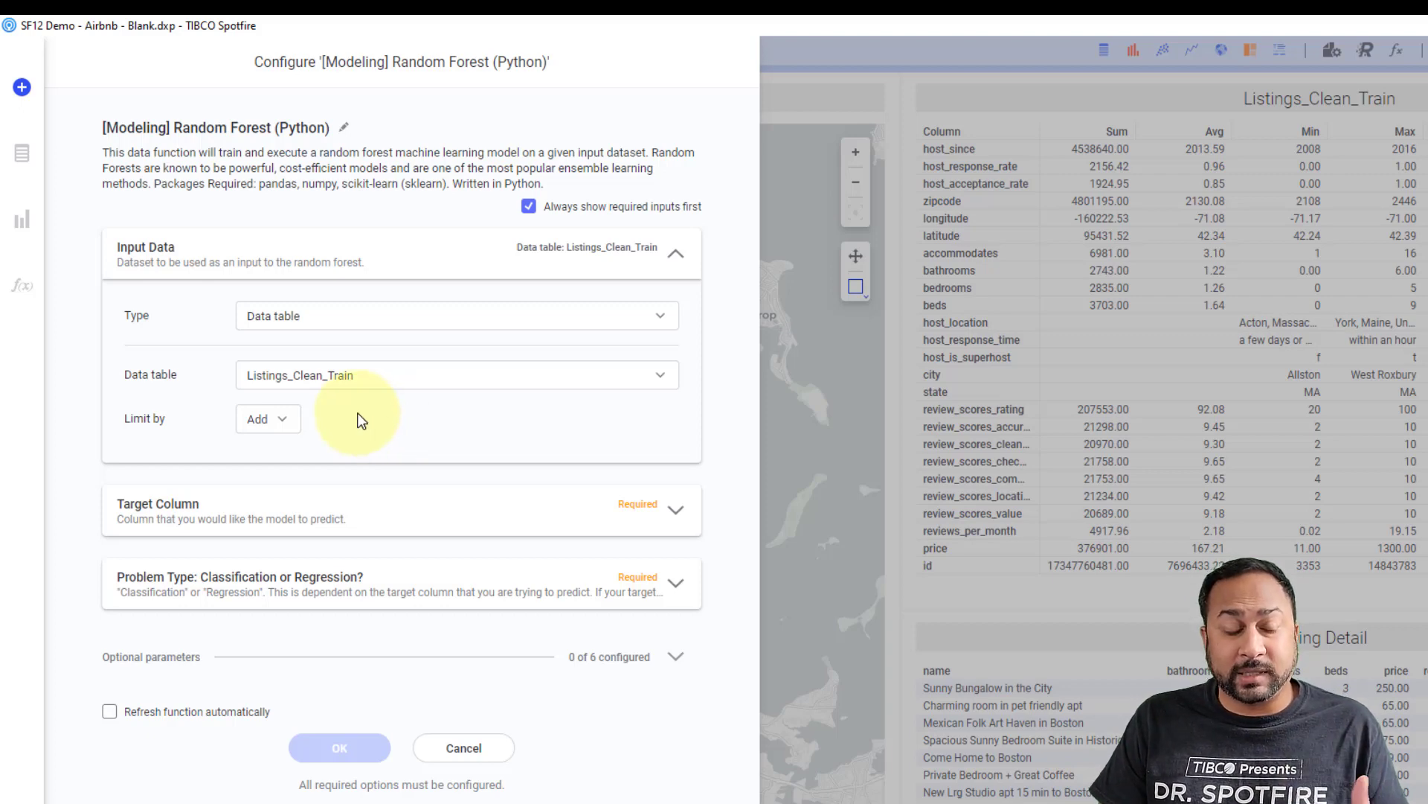
Set the target column to price from the Listings_Clean_Train data table
left_click(331, 506)
left_click(322, 456)
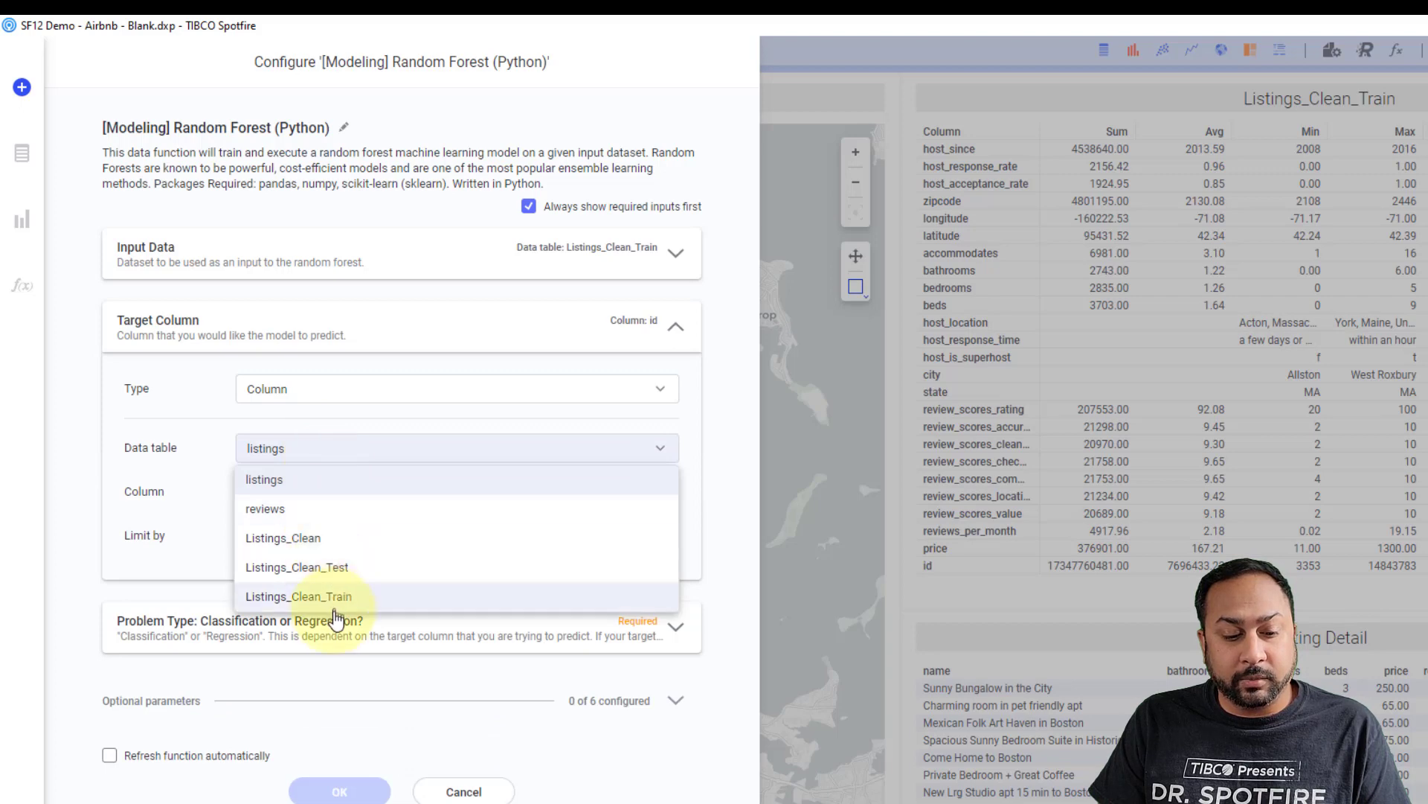
left_click(335, 596)
left_click(309, 500)
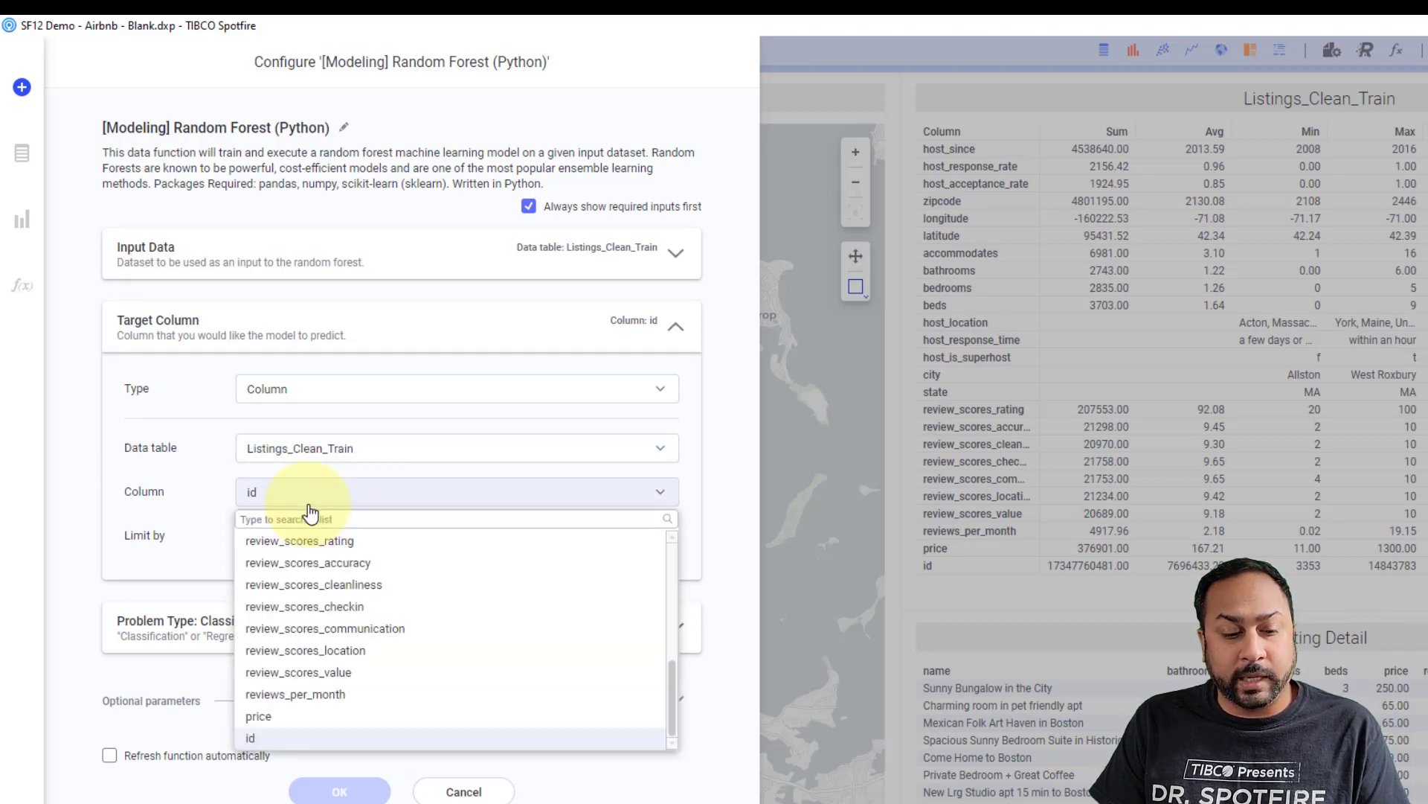
left_click(288, 717)
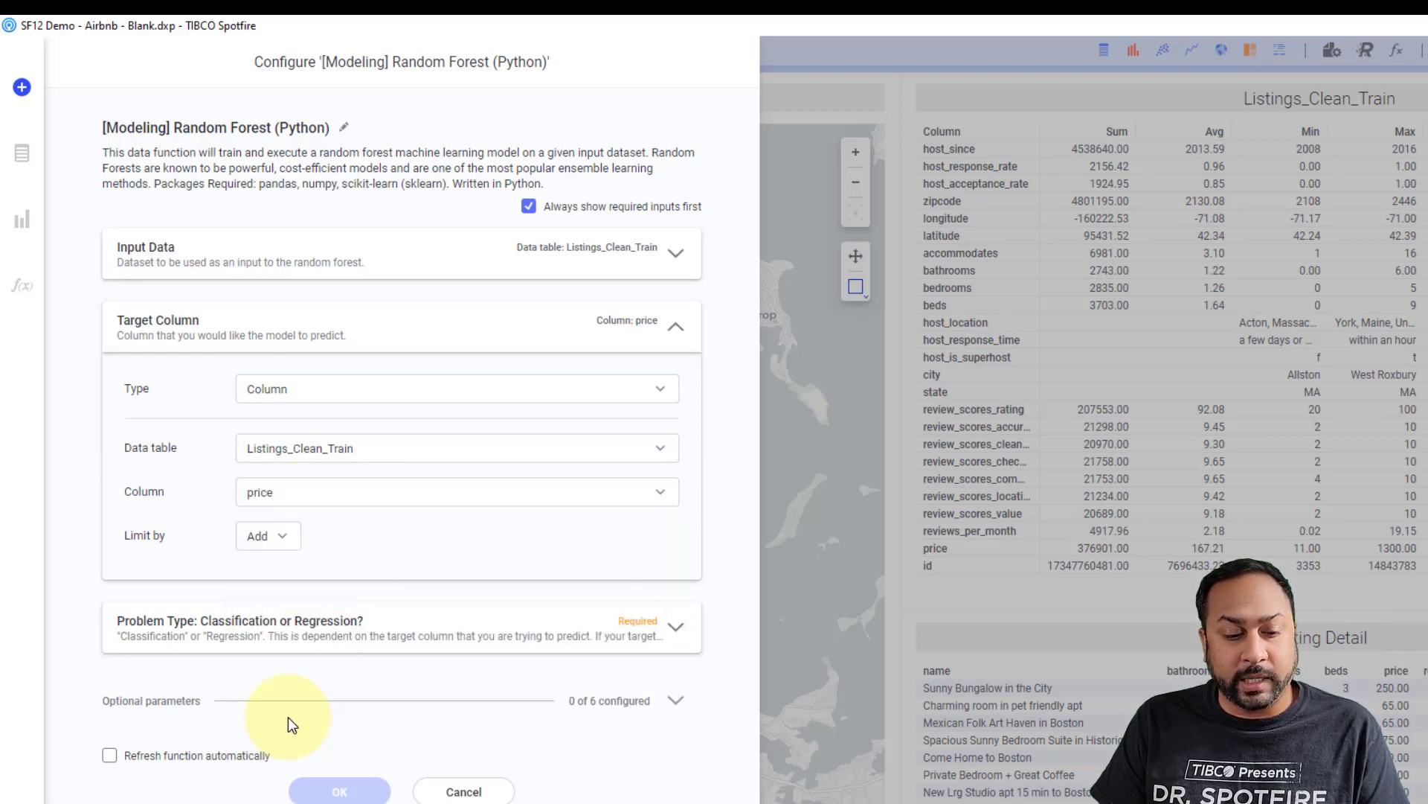
Set the problem type to the string value Regression
left_click(261, 617)
left_click(277, 581)
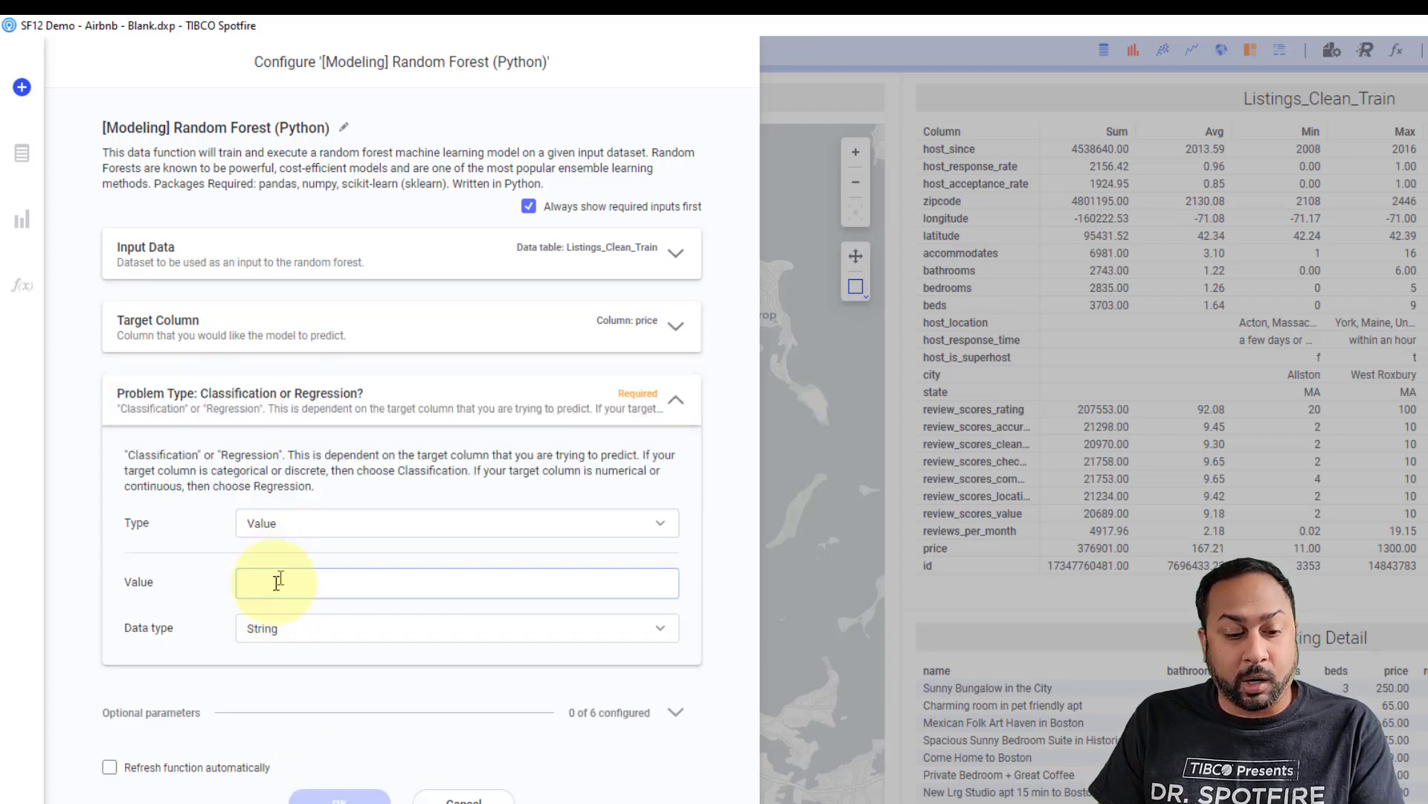
type("Regression")
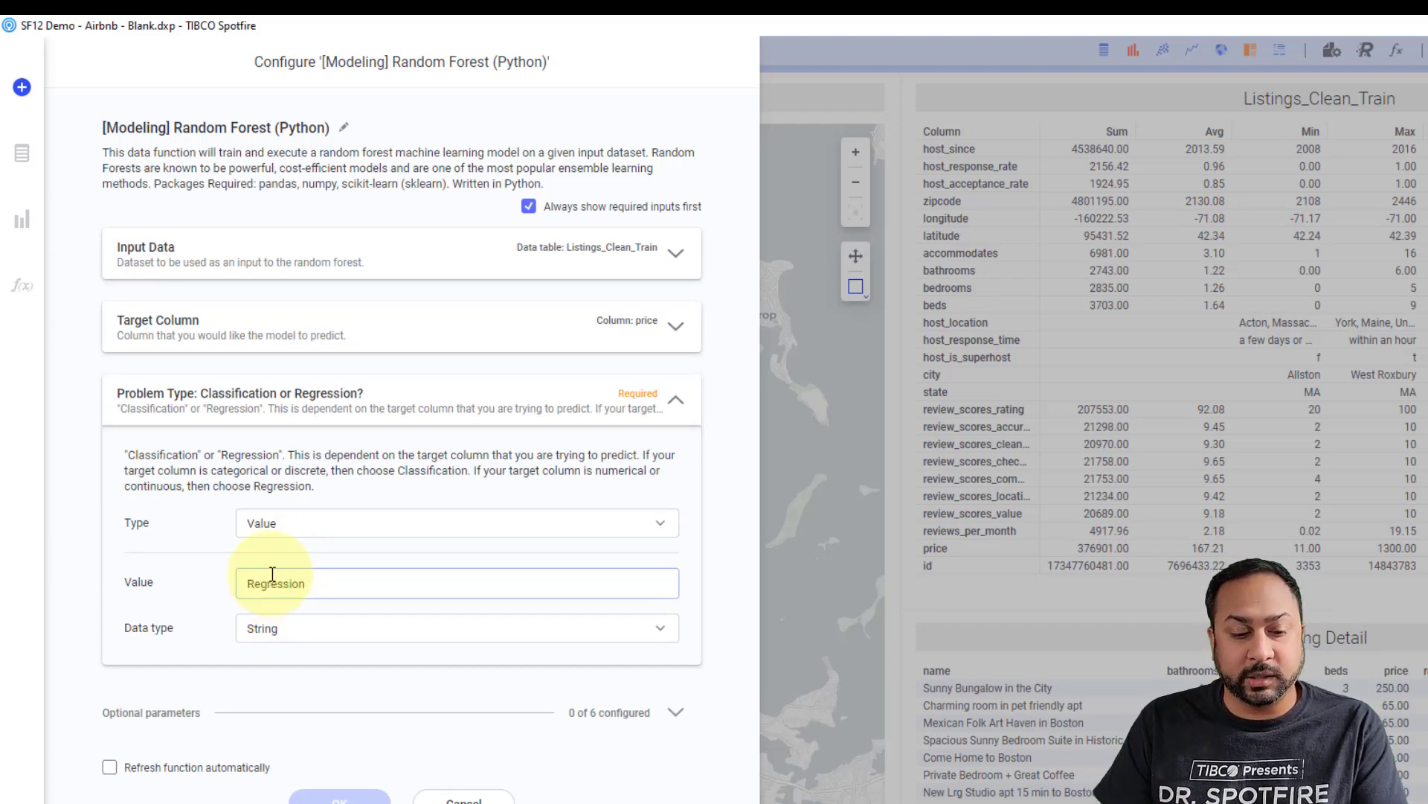
left_click(461, 695)
Review the random forest's optional parameters, such as ID columns, test set size, number of trees and max depth
scroll(477, 673, "down", 3)
left_click(637, 521)
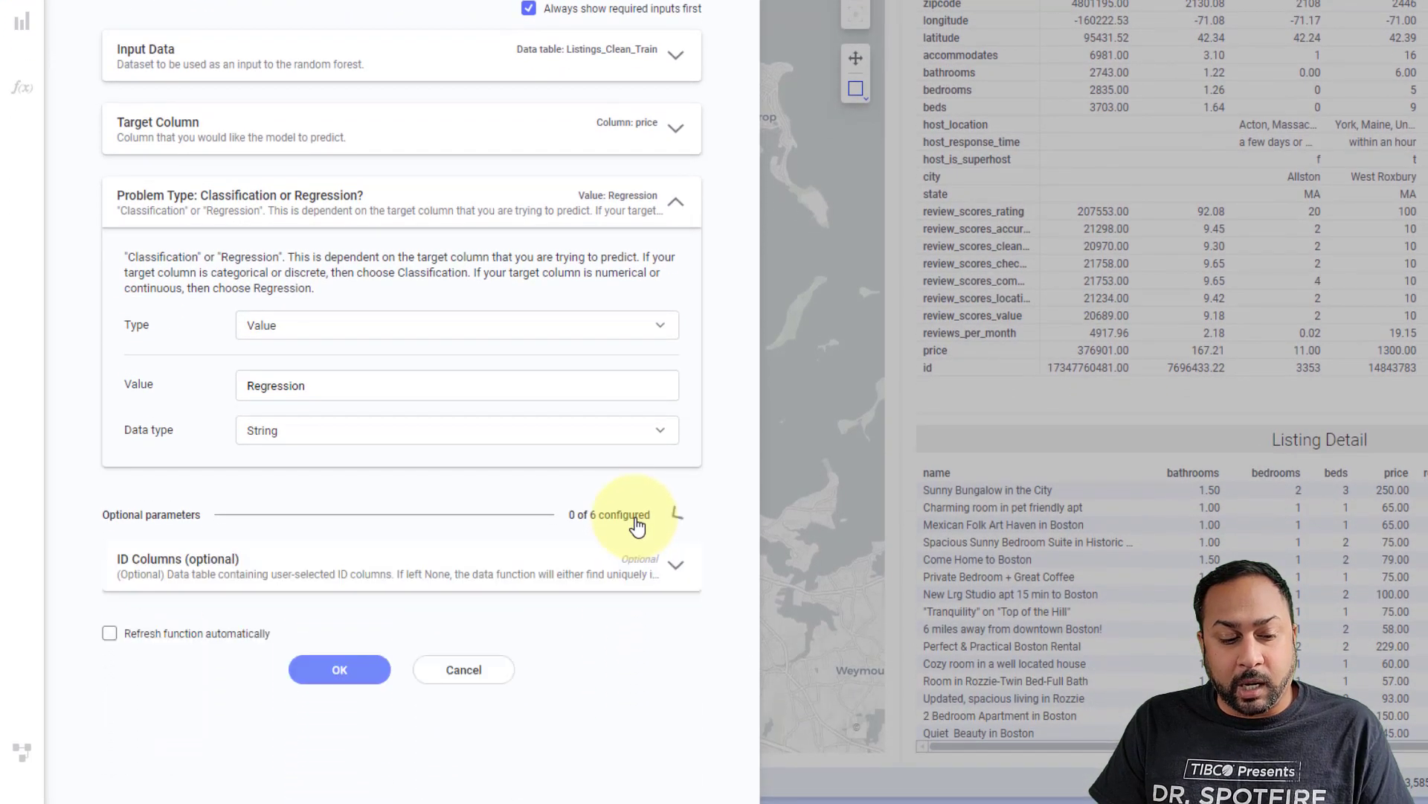
scroll(583, 513, "down", 4)
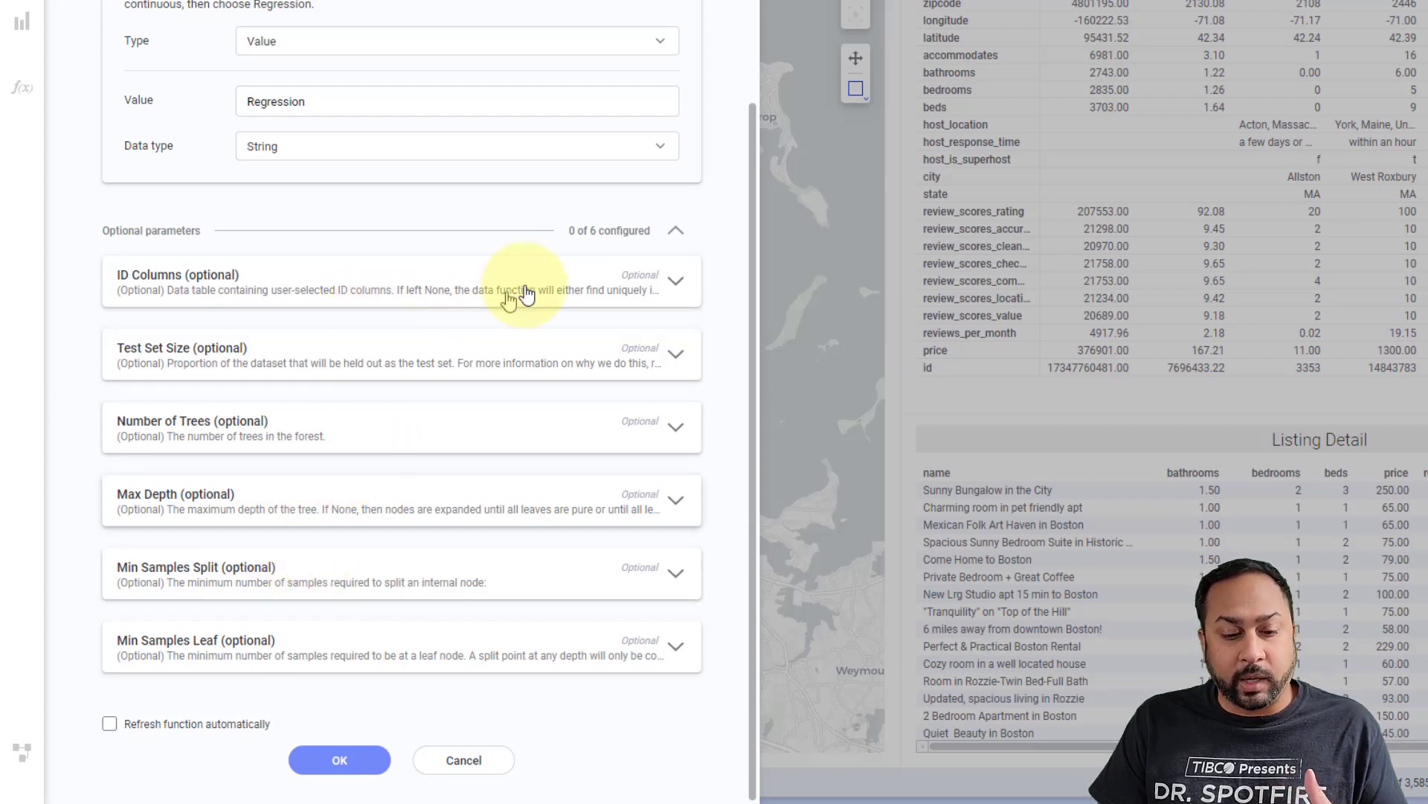
left_click(592, 232)
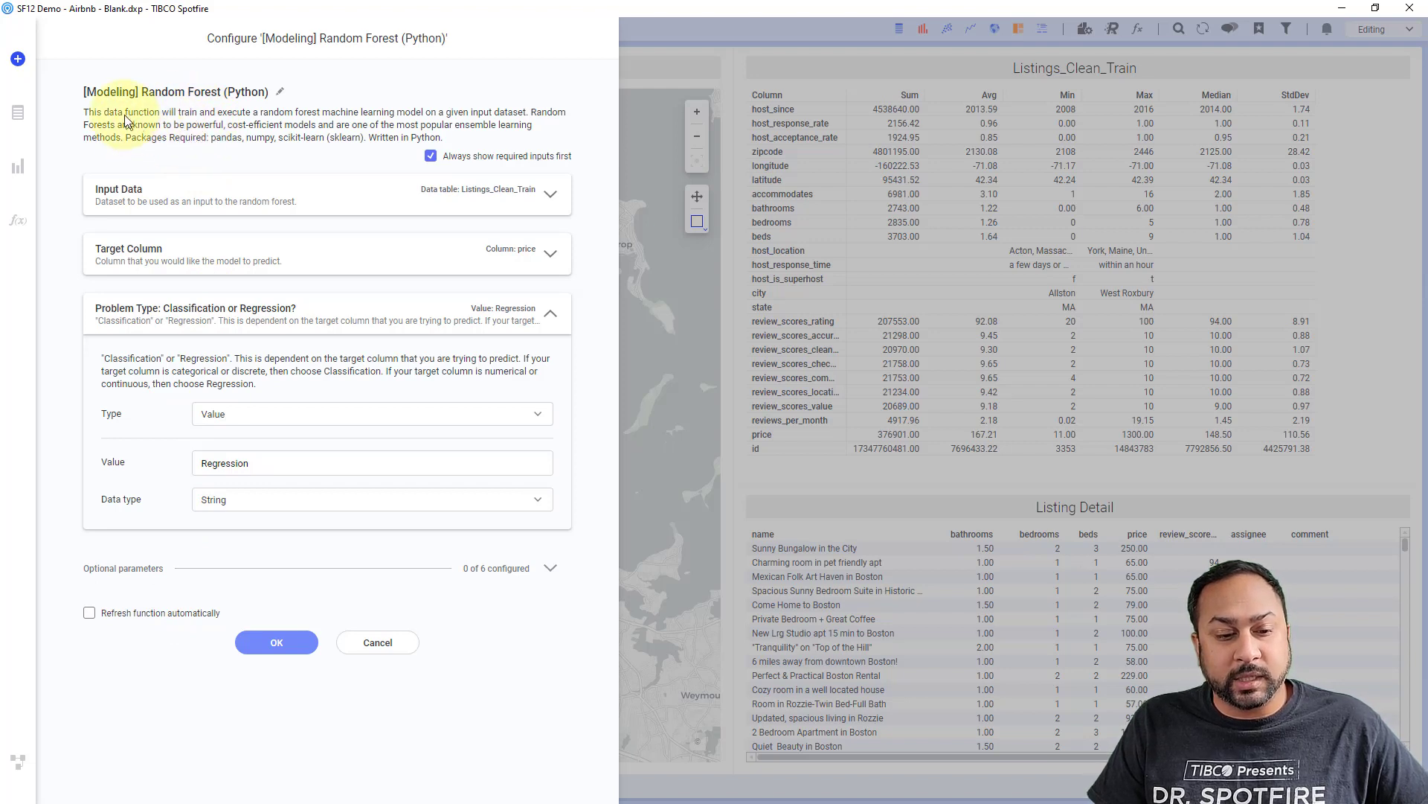
Recheck the Input Data and Target Column settings and run the random forest function
left_click(250, 191)
left_click(180, 403)
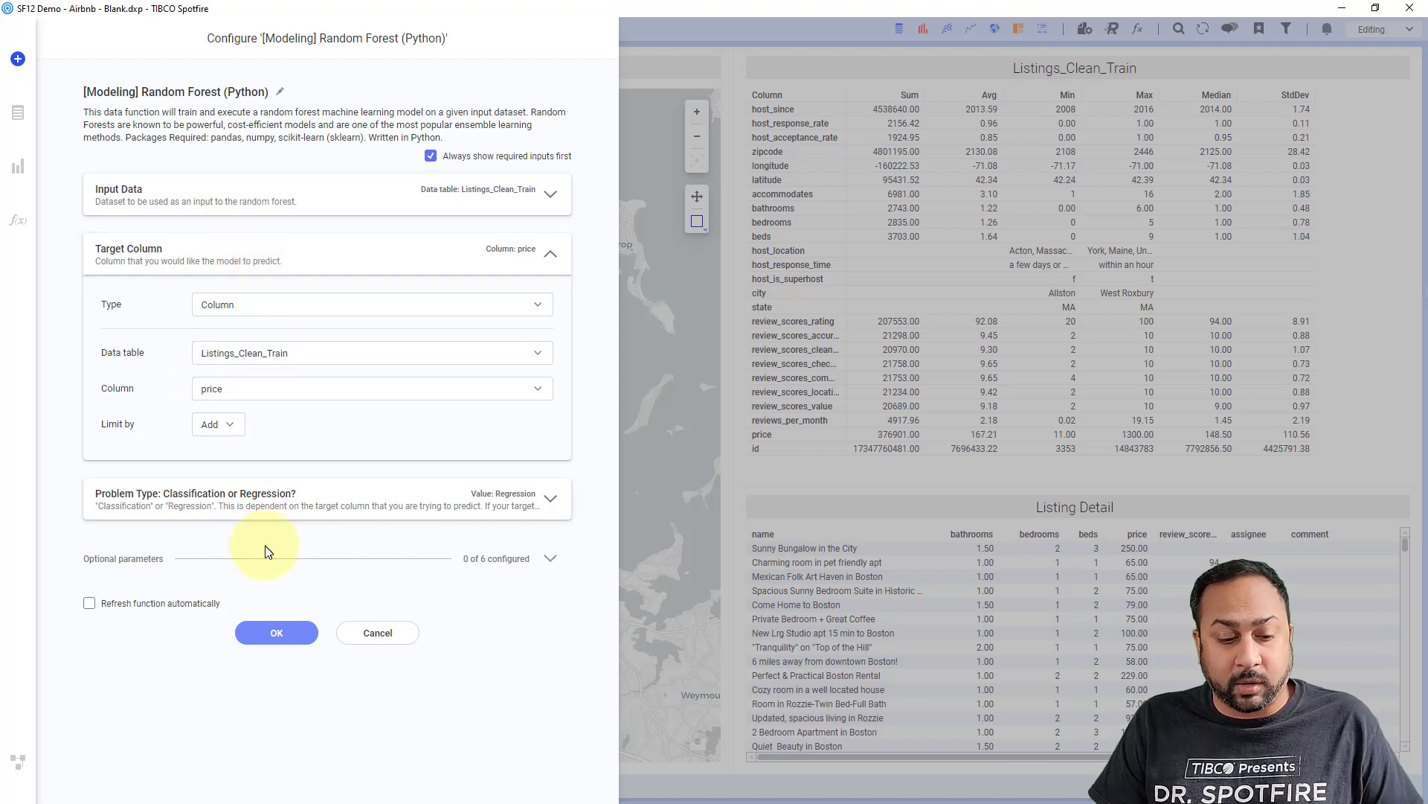
left_click(278, 631)
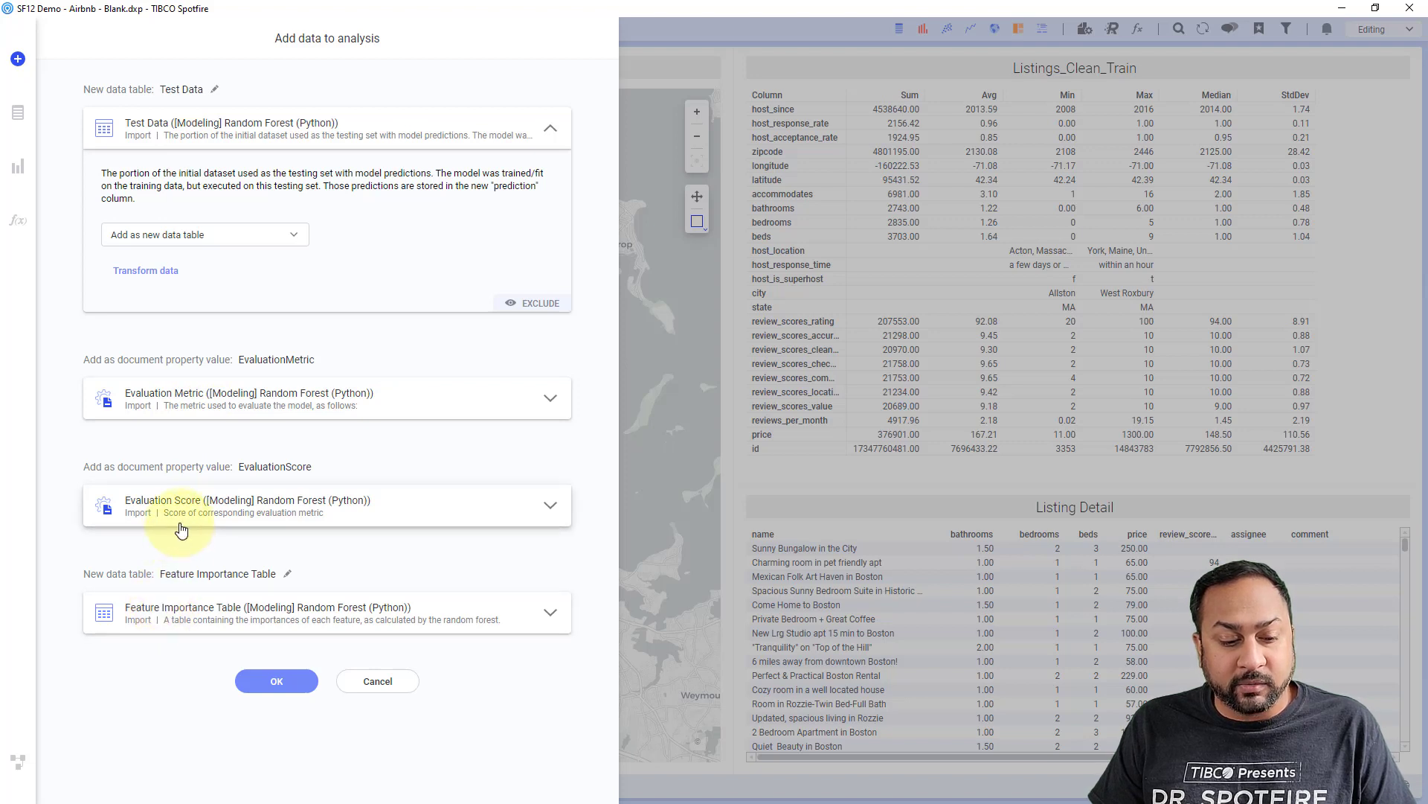
Review the import options for the Test Data and Evaluation Metric outputs, including the document property assigned to the metric
left_click(215, 234)
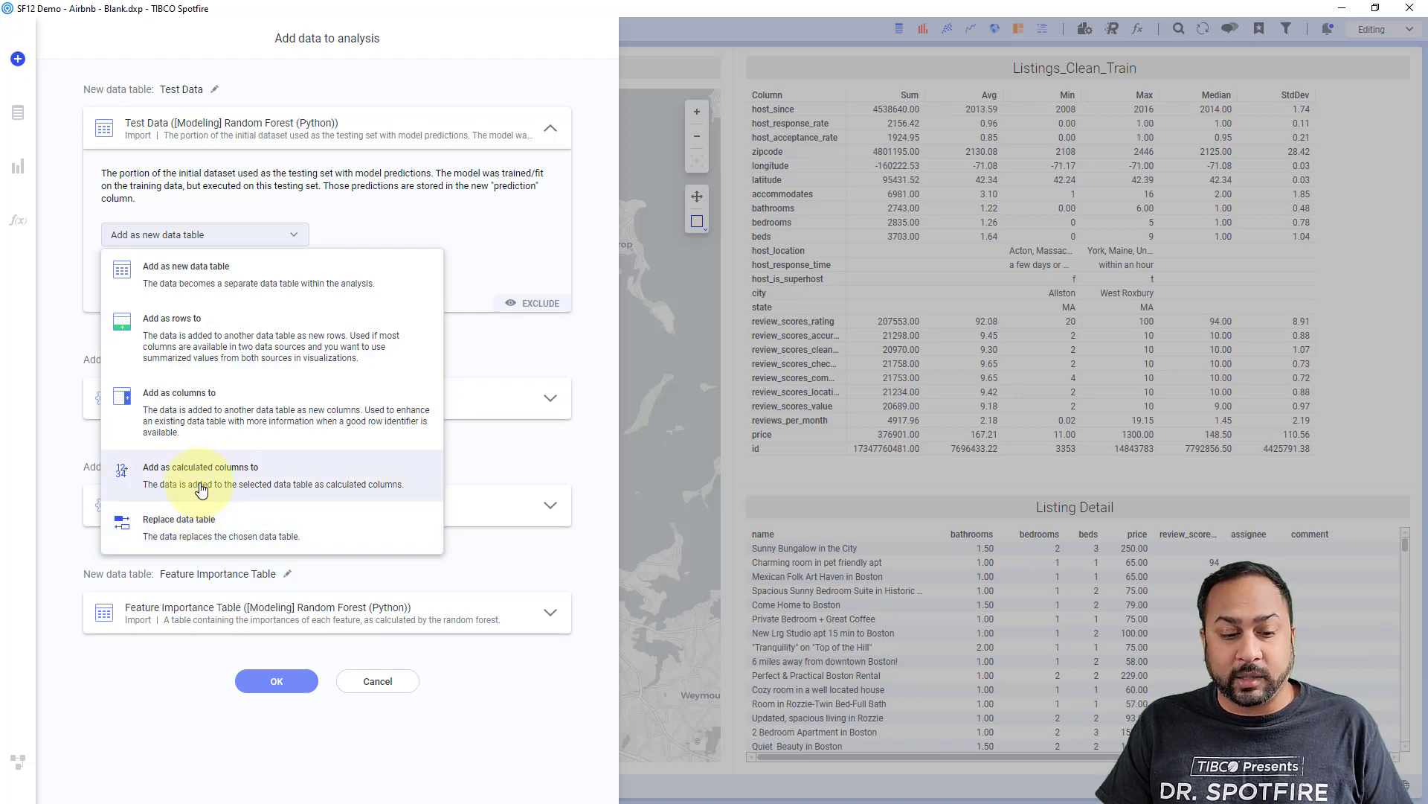
left_click(374, 222)
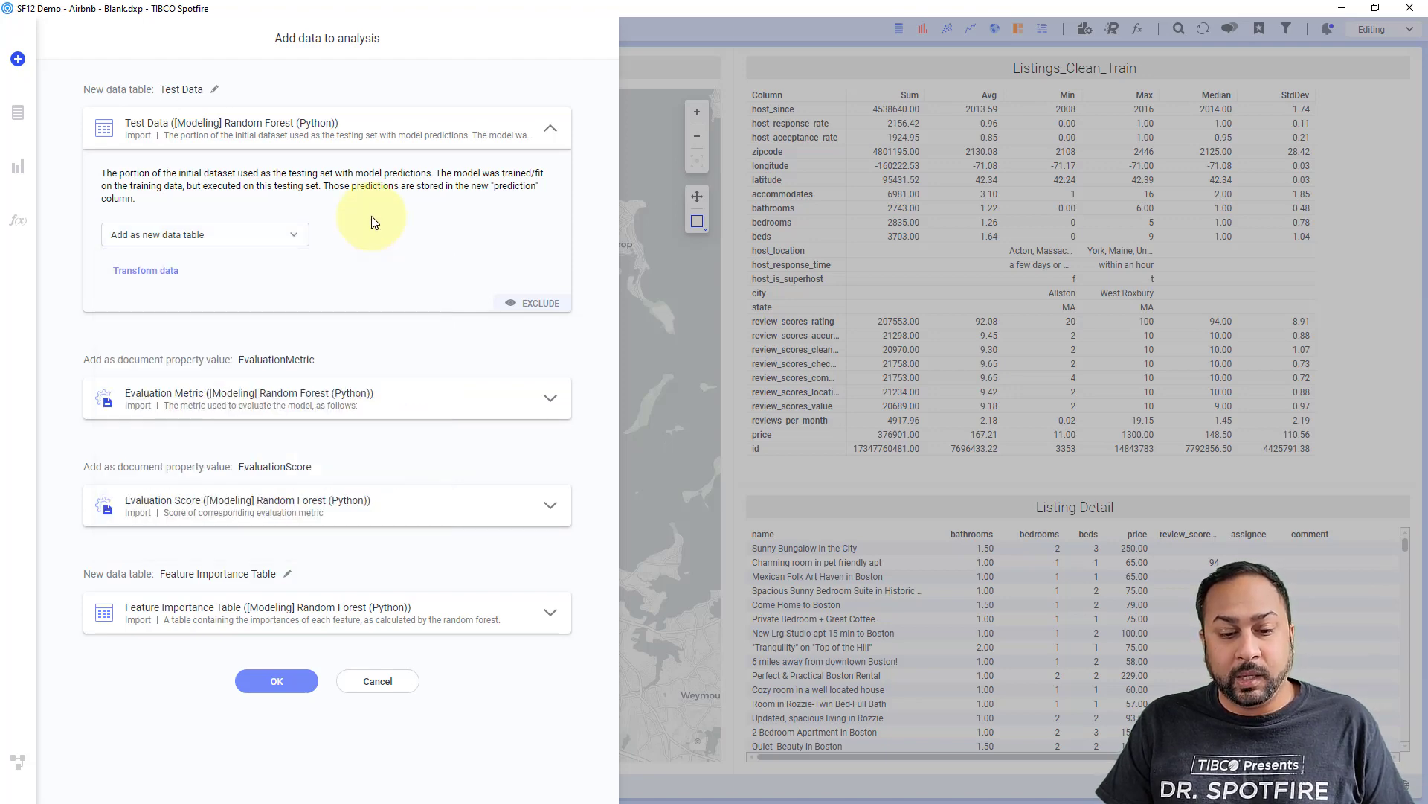
left_click(524, 391)
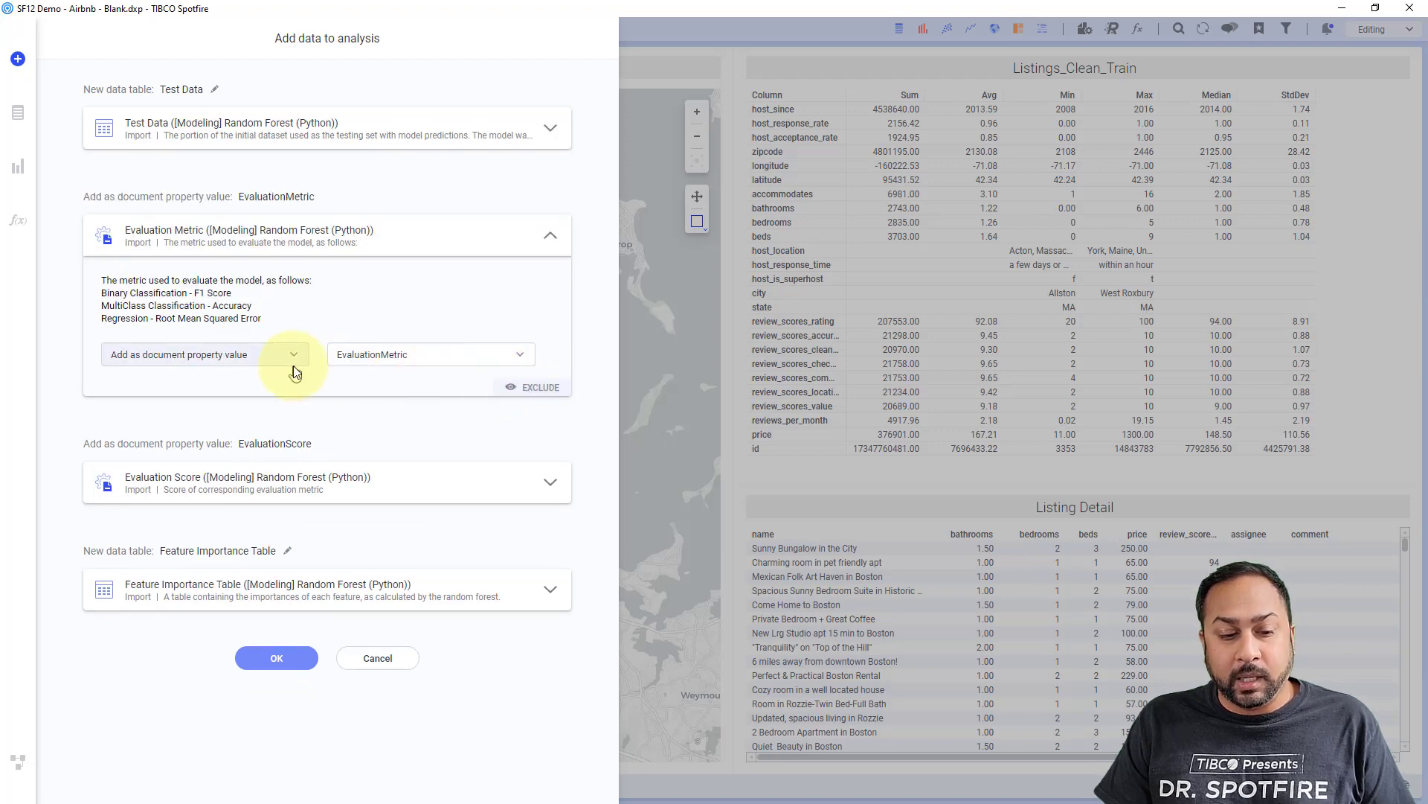
left_click(227, 357)
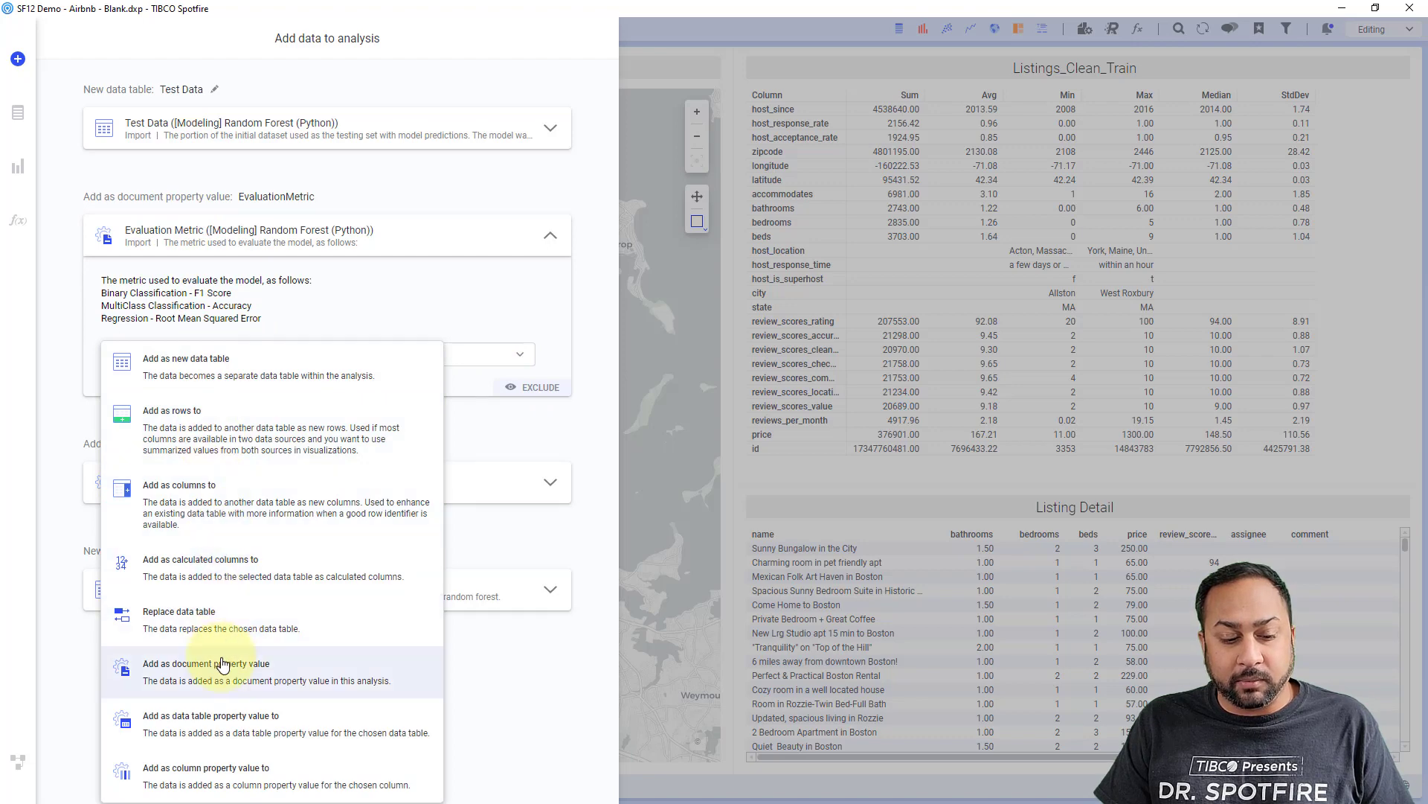
left_click(530, 323)
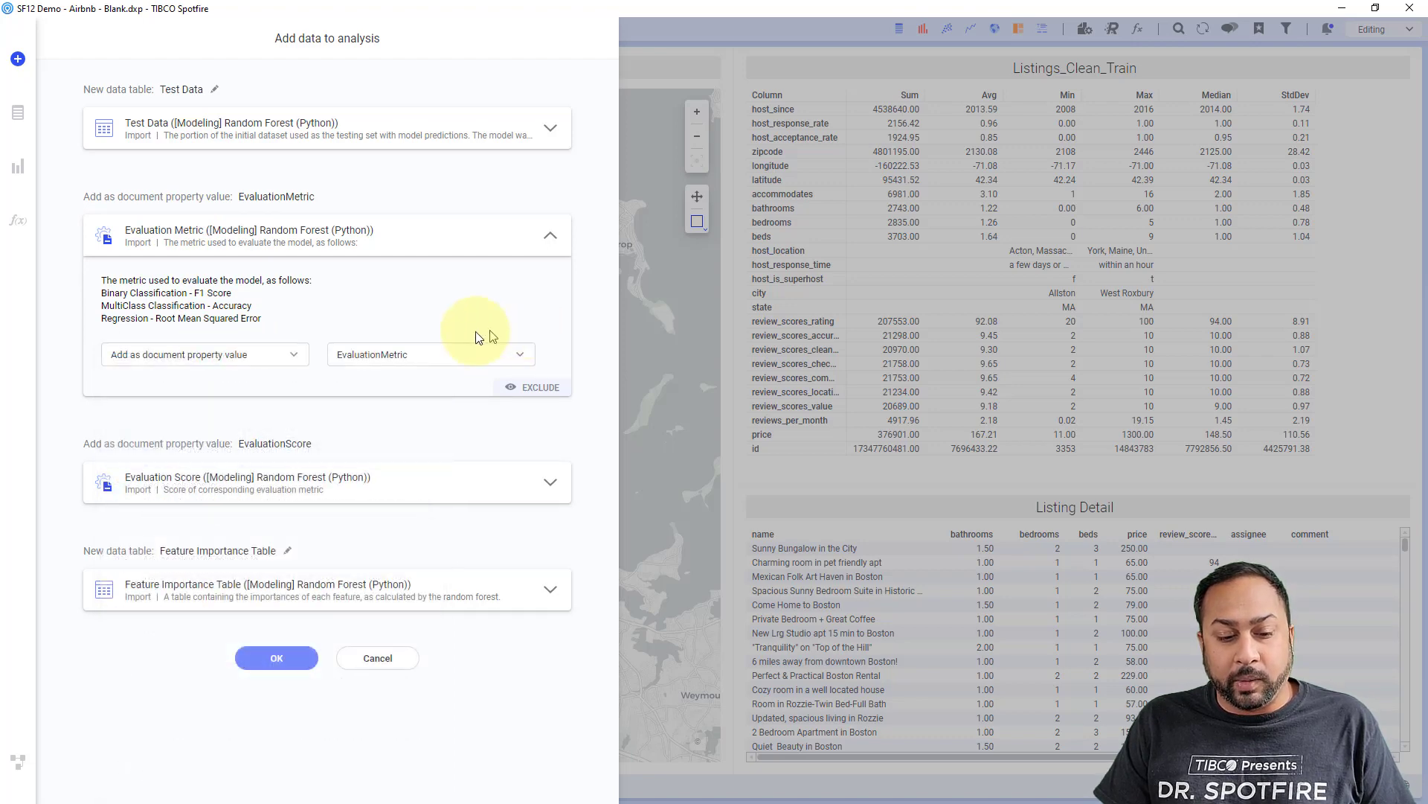
left_click(374, 360)
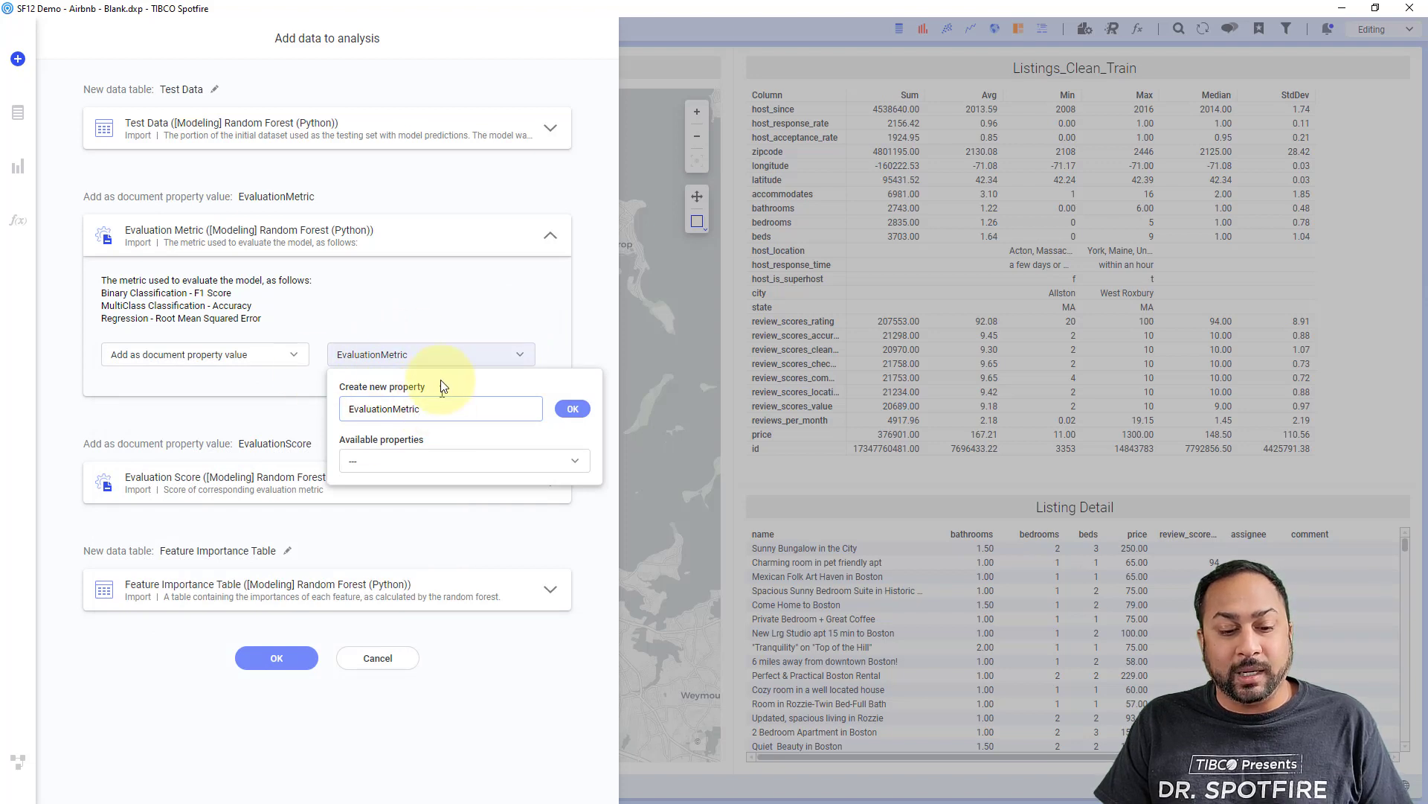
Exclude the Evaluation Score output and add the random forest's remaining outputs to the analysis
left_click(323, 376)
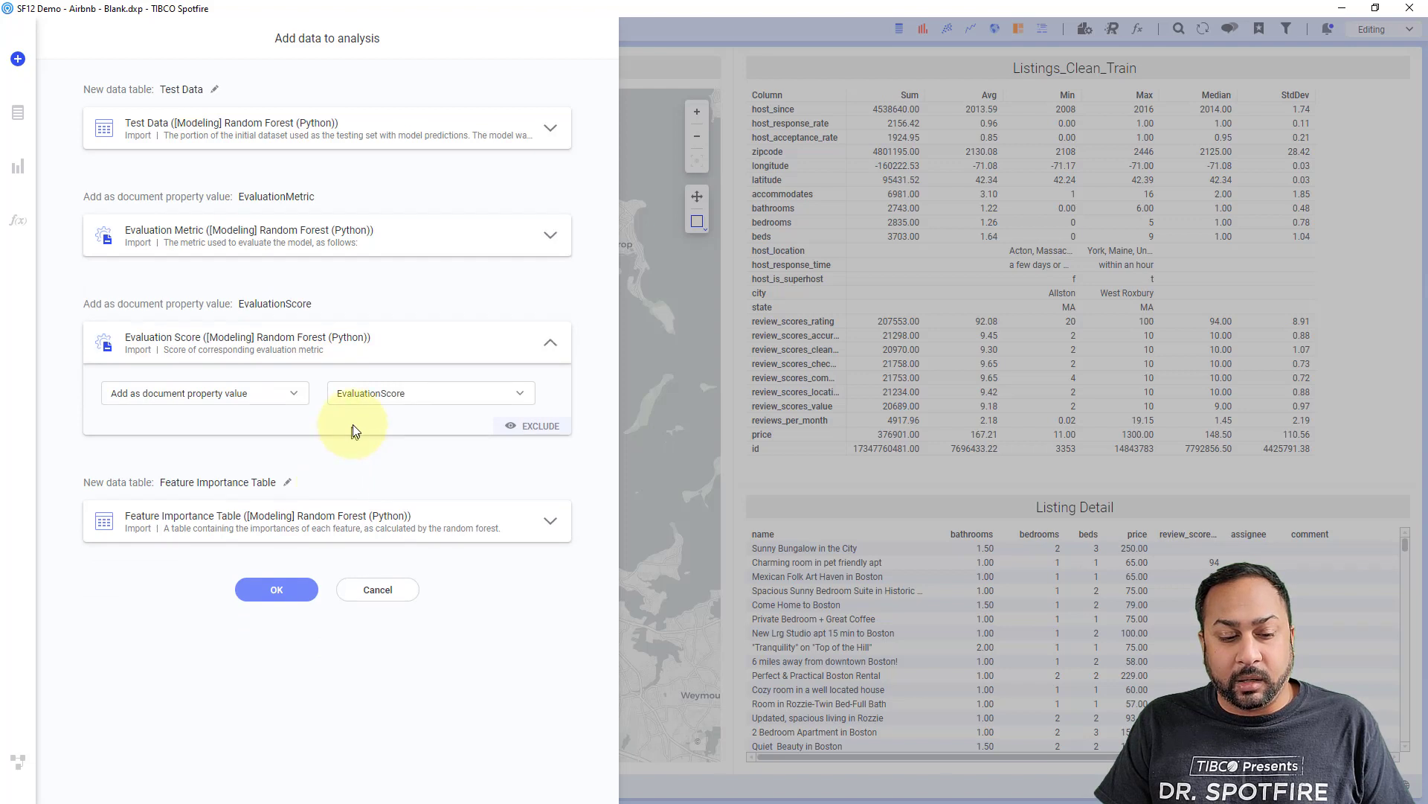
left_click(538, 439)
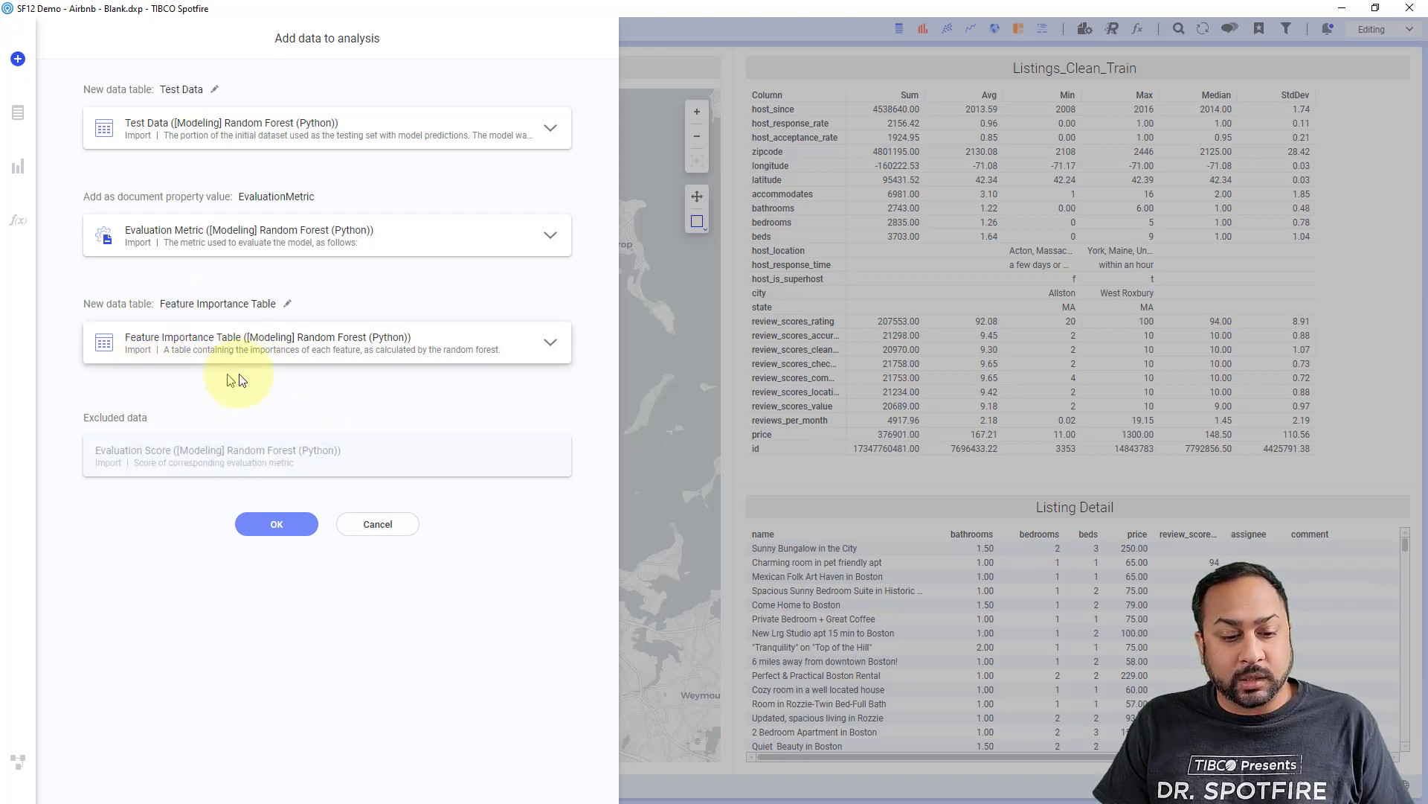
left_click(278, 526)
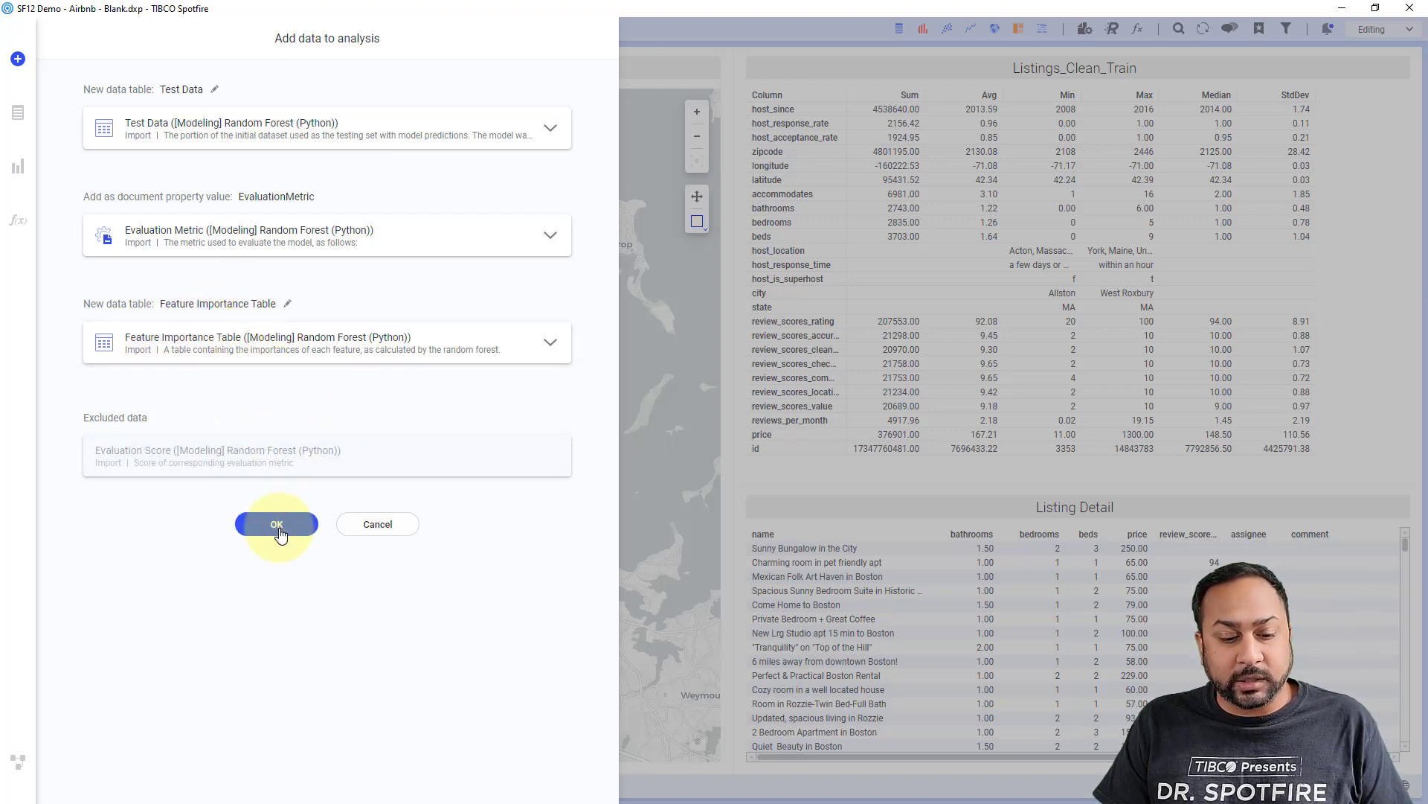
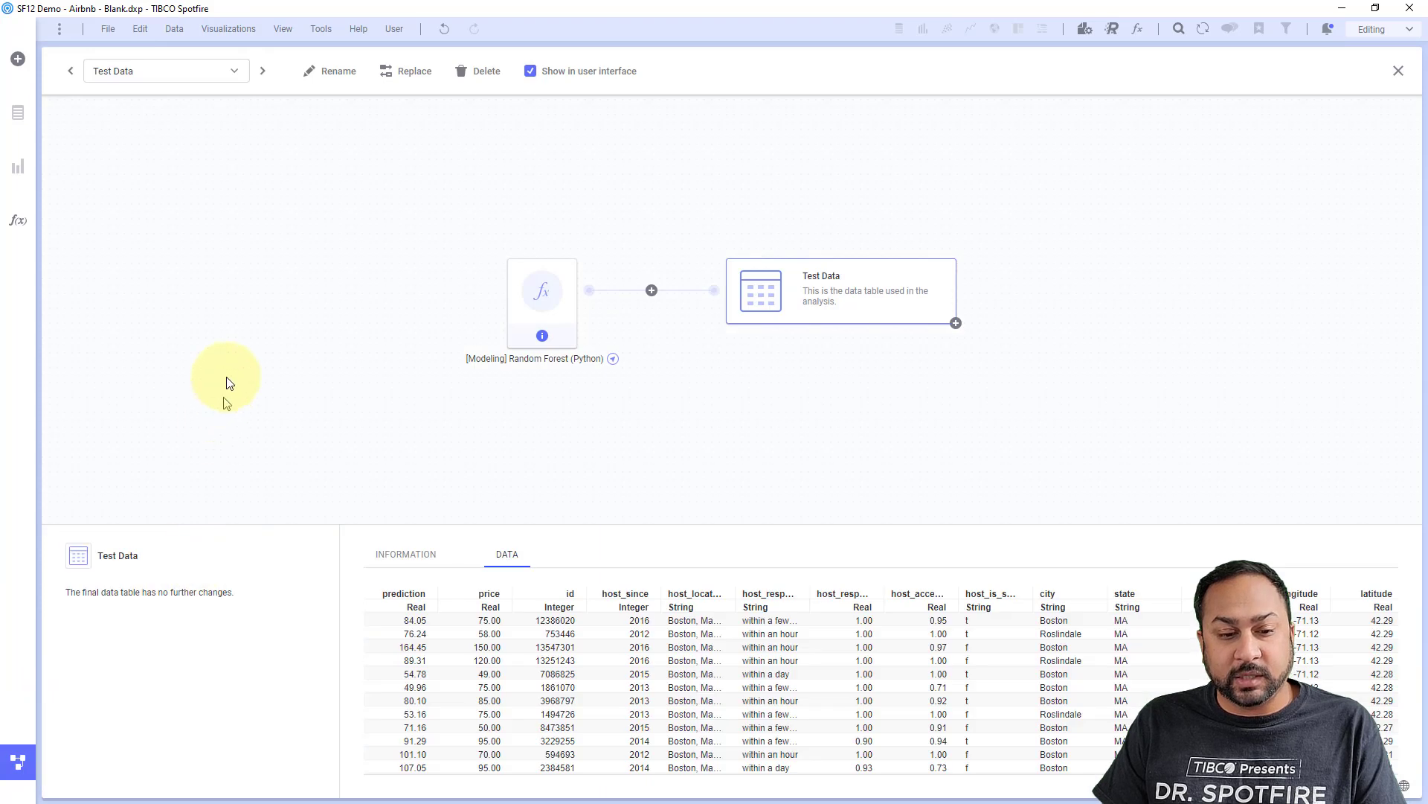
Show the [Modeling] Random Forest (Python) function in the data canvas and inspect its input table, target column and problem type
left_click(232, 73)
scroll(212, 211, "down", 1)
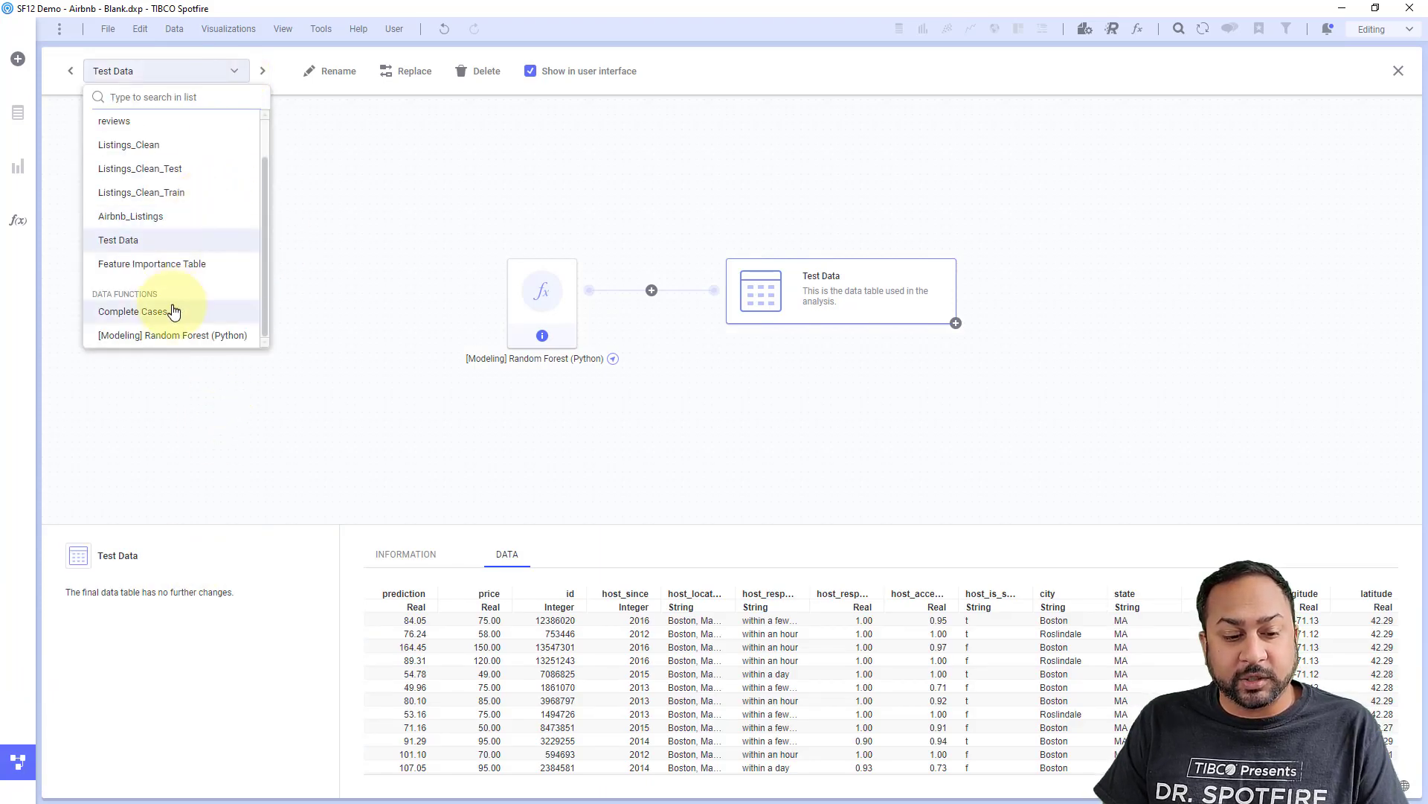
left_click(162, 336)
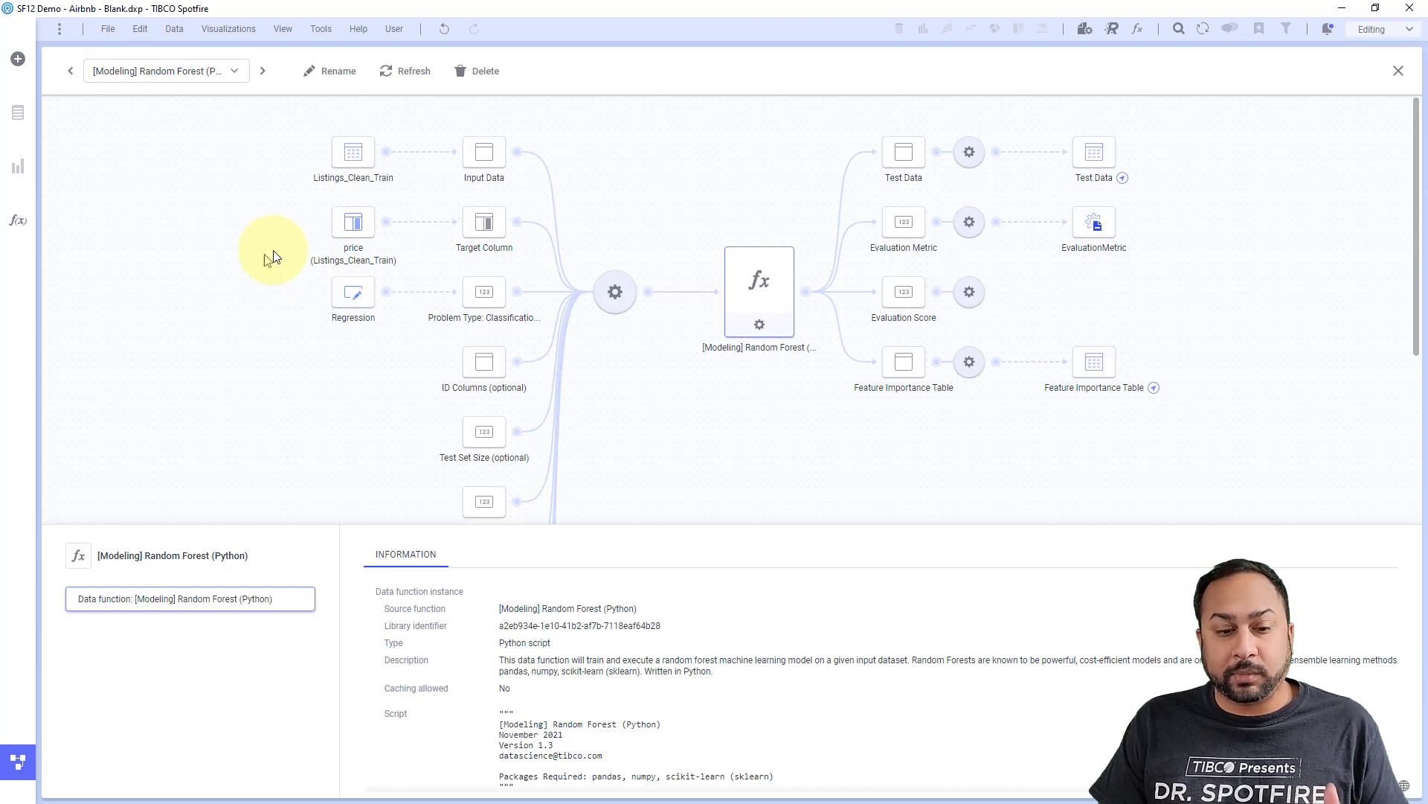
left_click(351, 158)
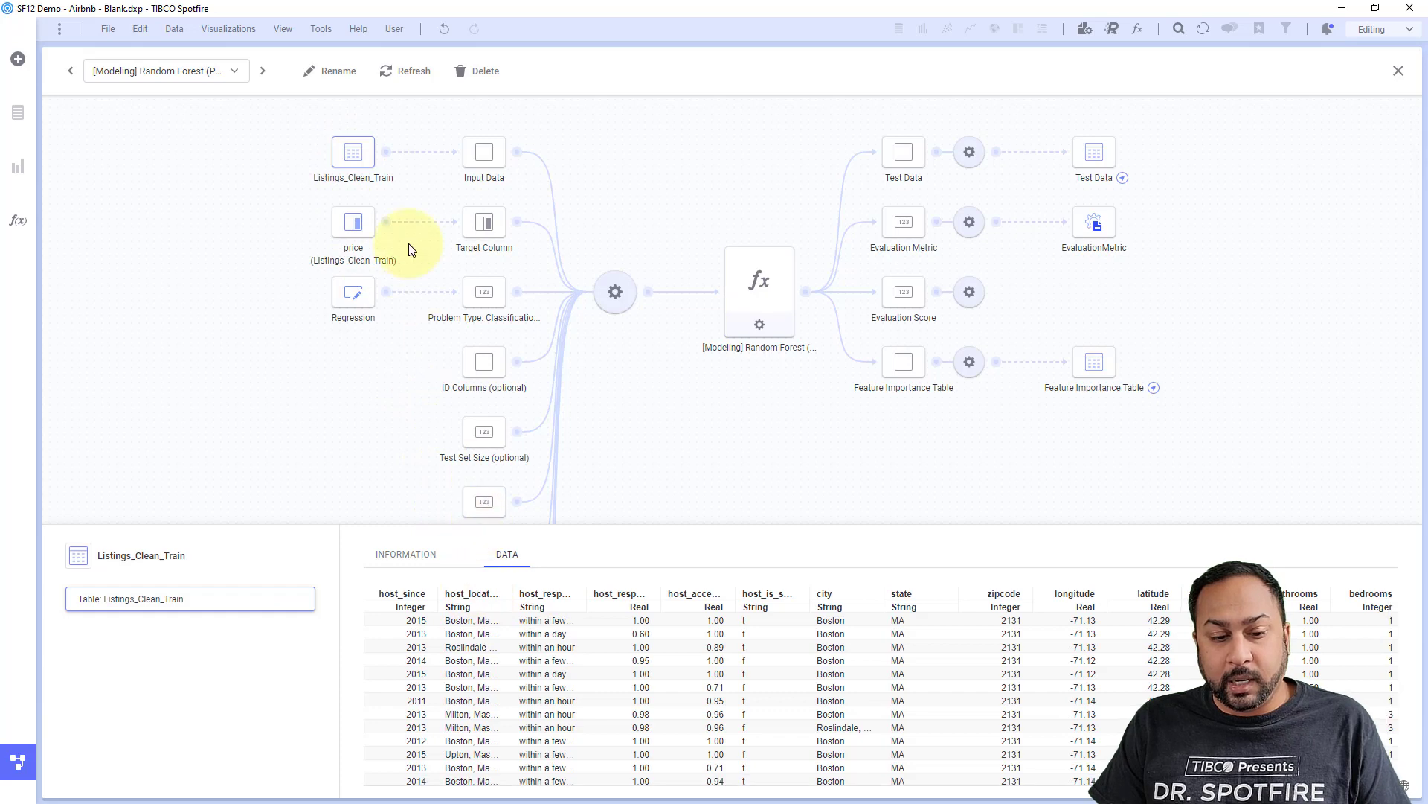
left_click(354, 226)
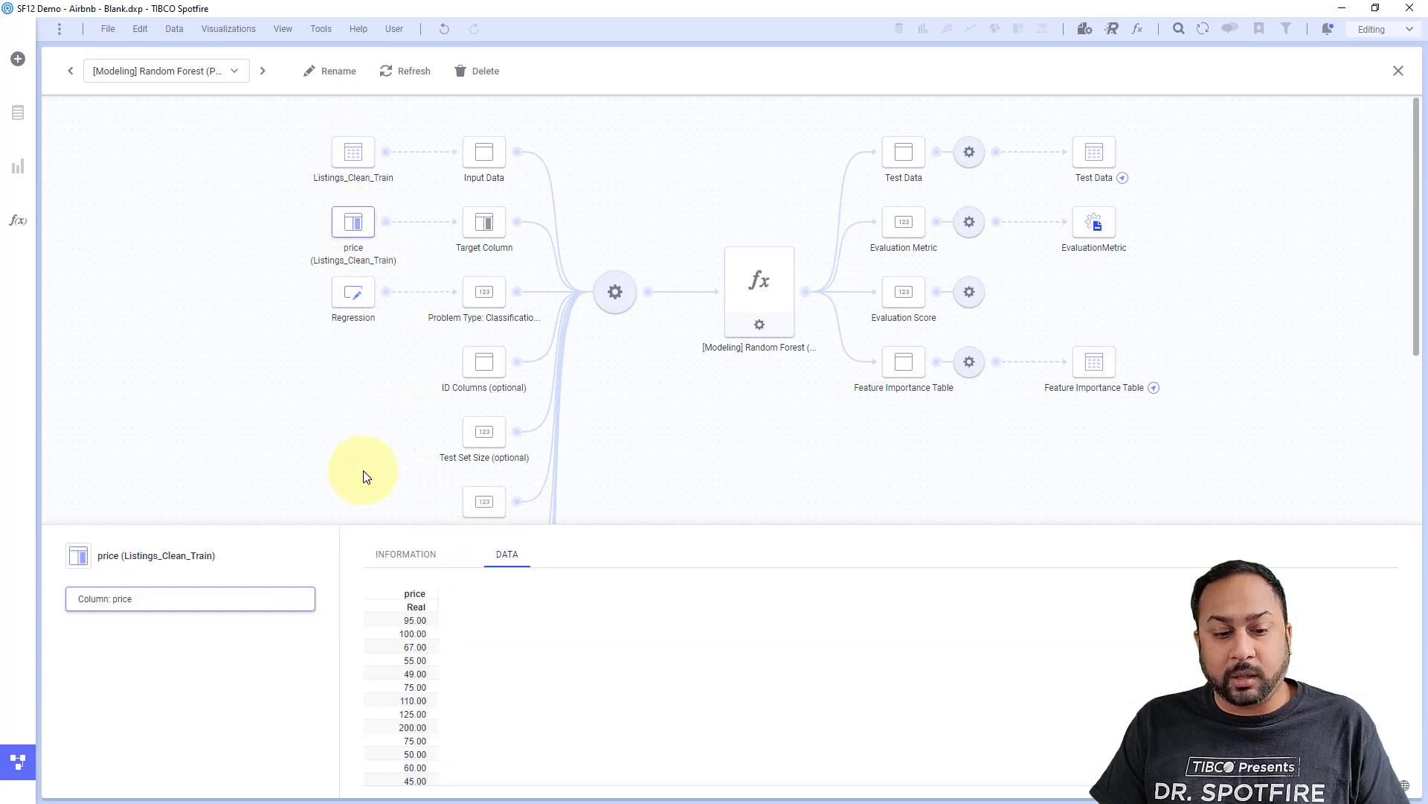
left_click(360, 297)
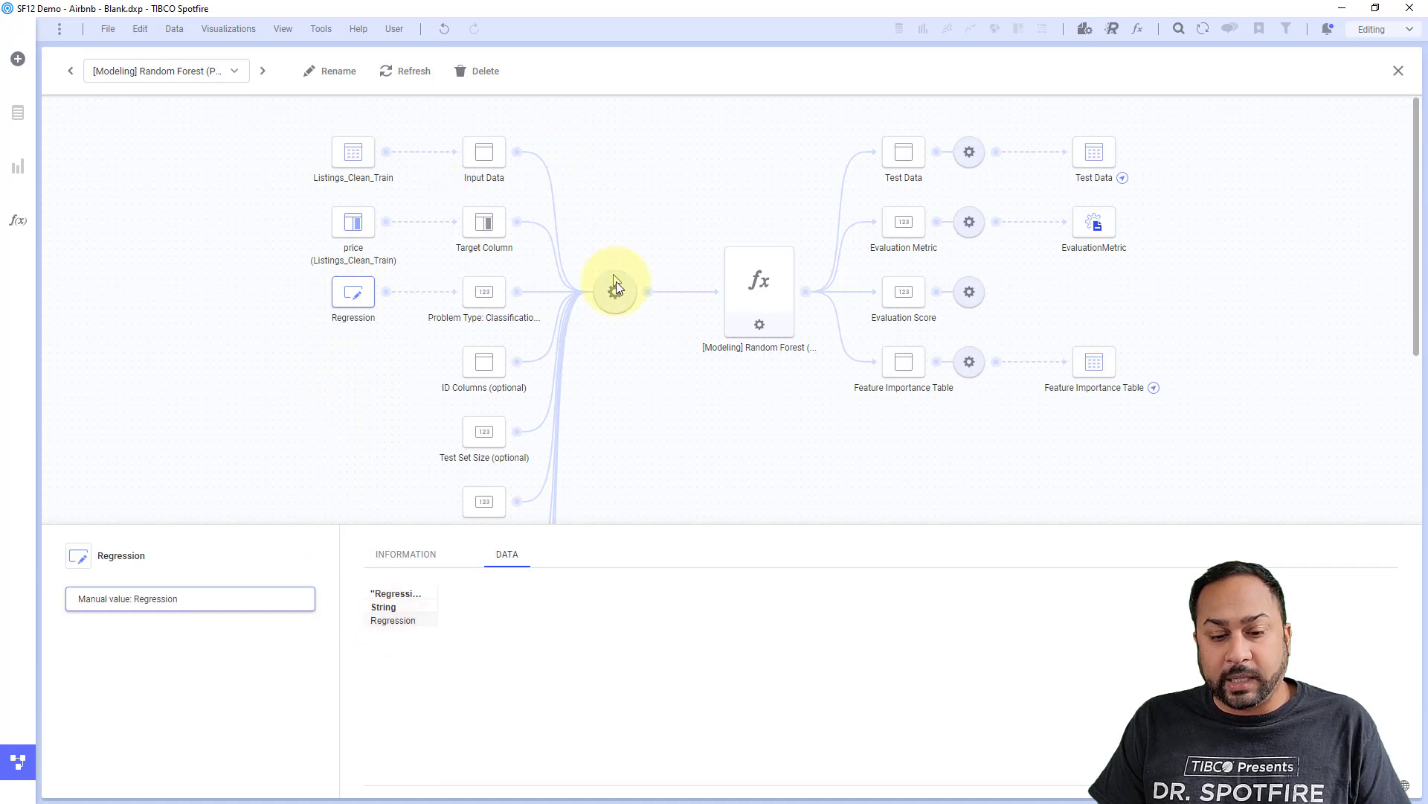
Open the Random Forest function's Python script, read through the code and close it without editing
left_click(759, 297)
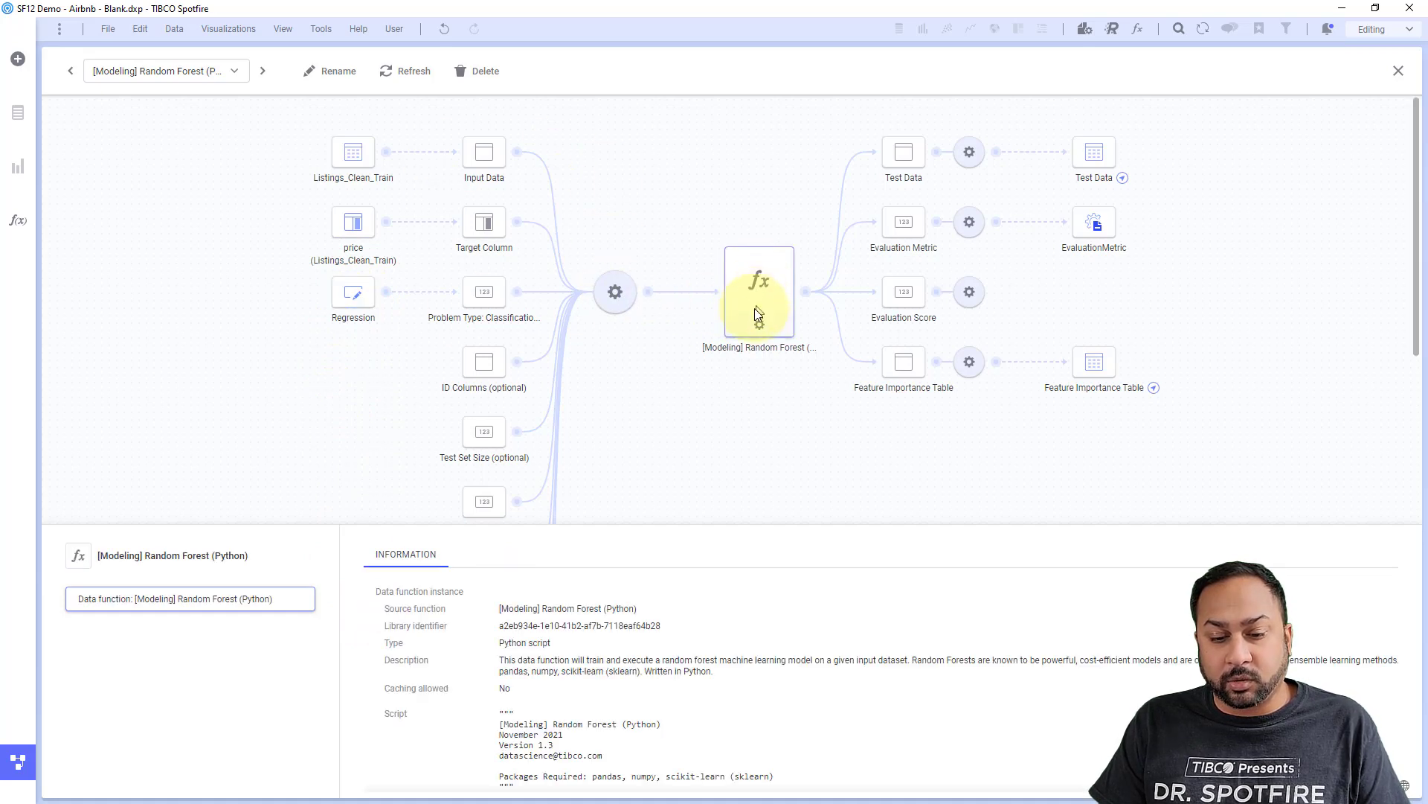
left_click(751, 334)
scroll(697, 431, "down", 7)
scroll(697, 432, "down", 10)
scroll(689, 437, "down", 1)
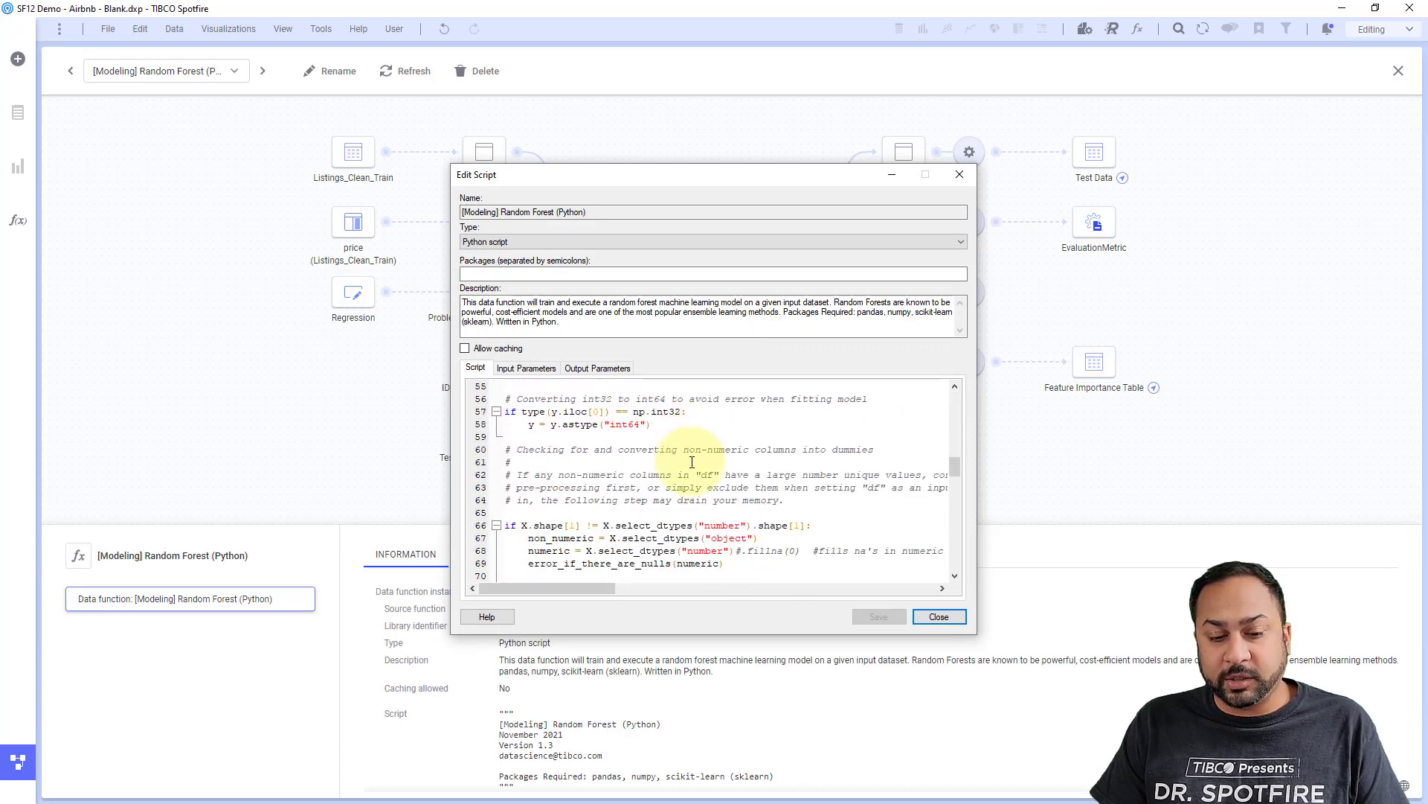
left_click(936, 617)
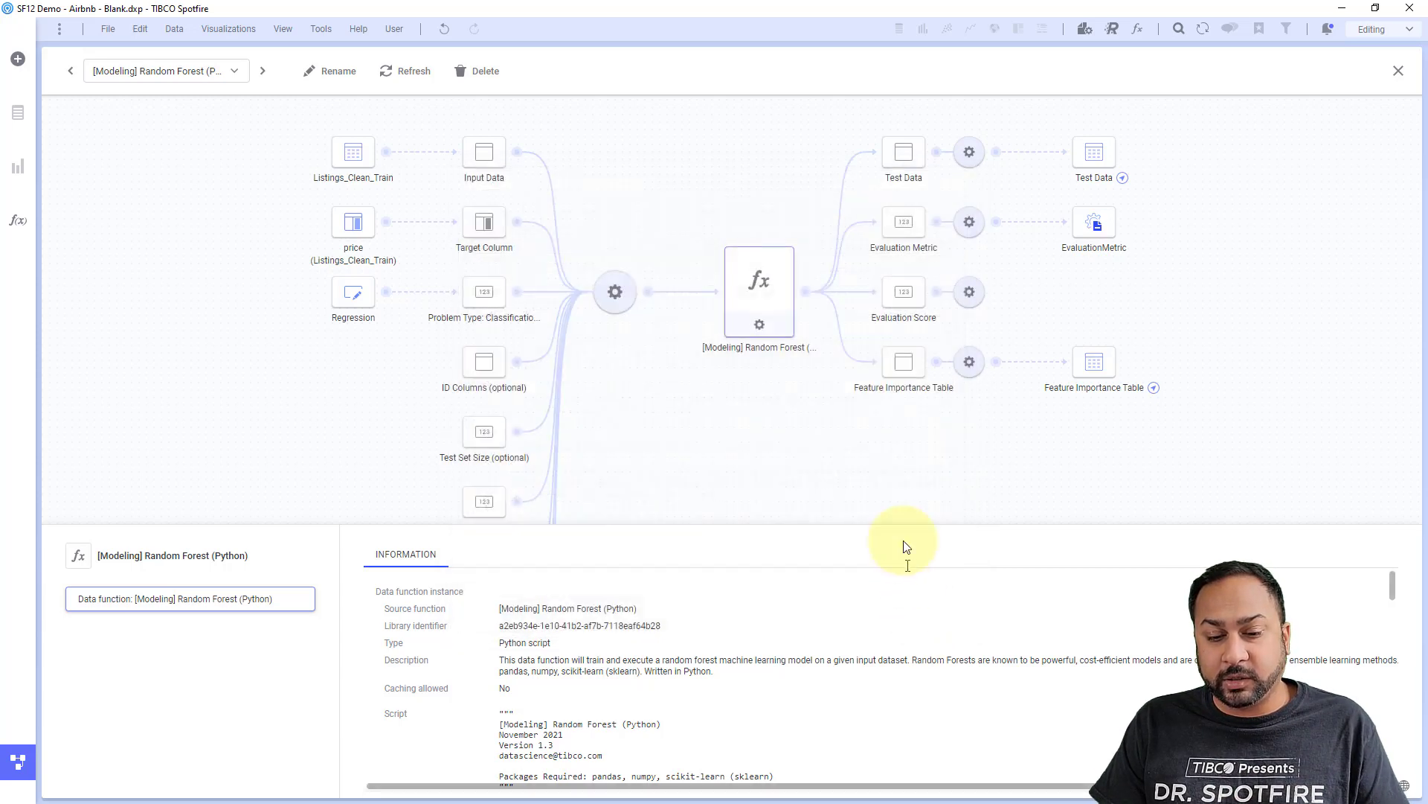
Review the Random Forest function's Input Data configuration and leave it without changes
left_click(614, 292)
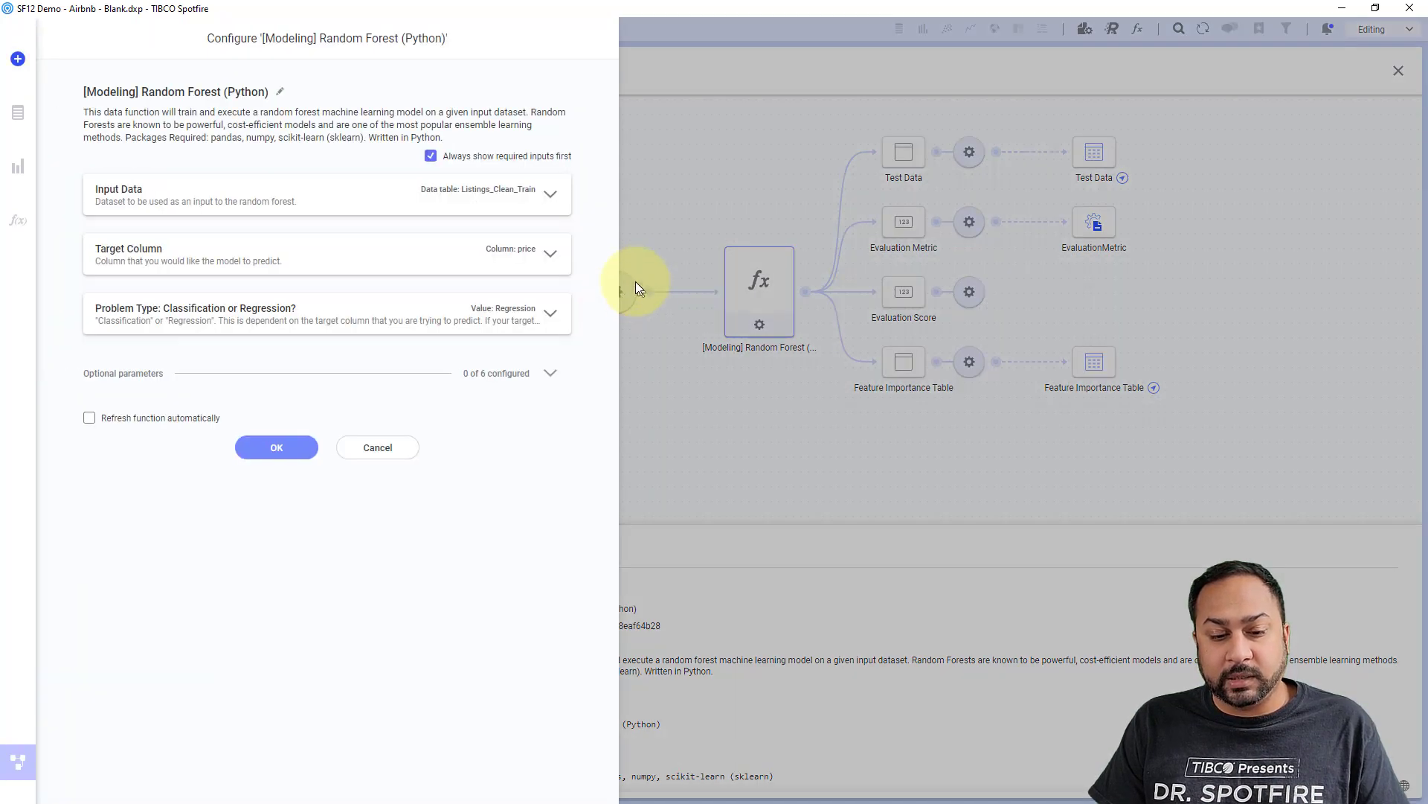
left_click(464, 212)
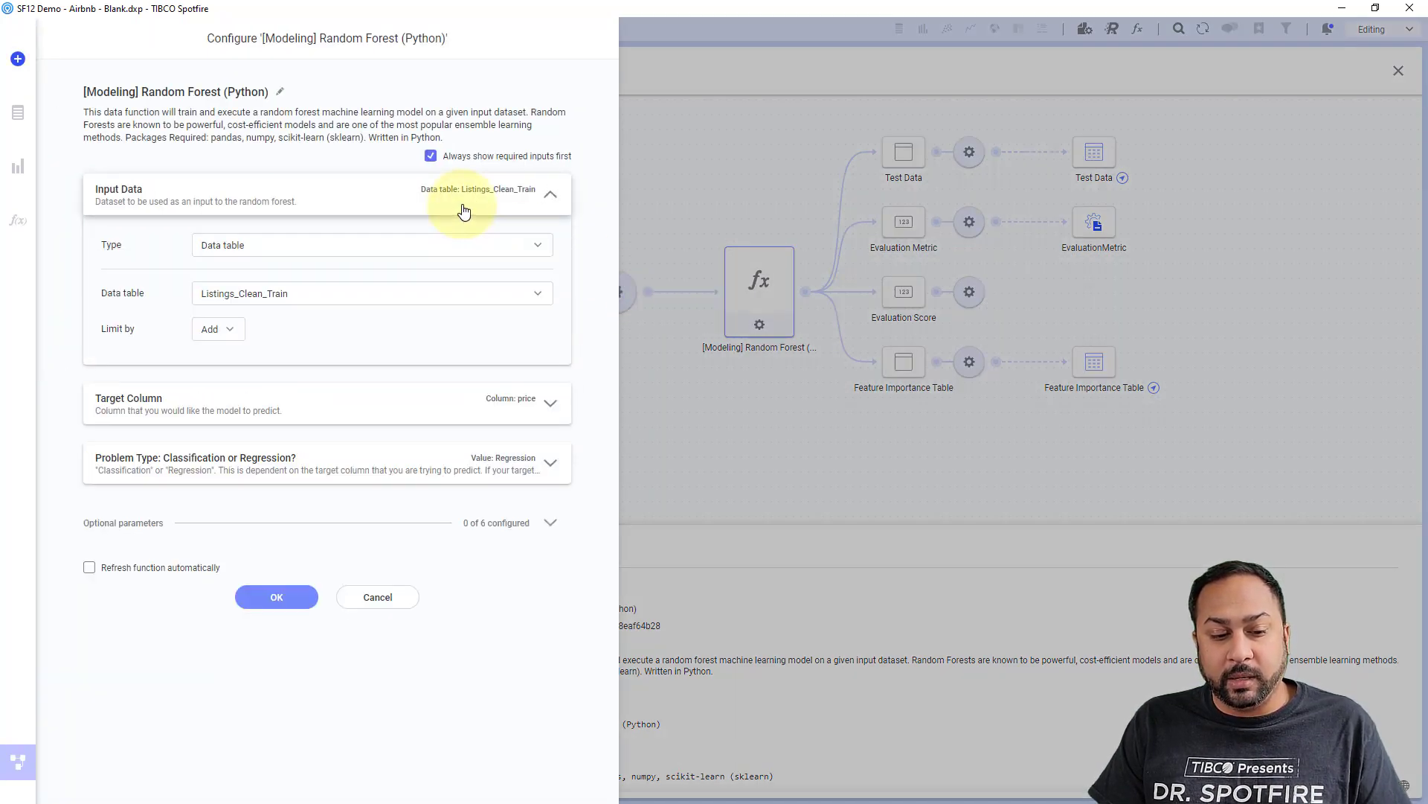
left_click(375, 597)
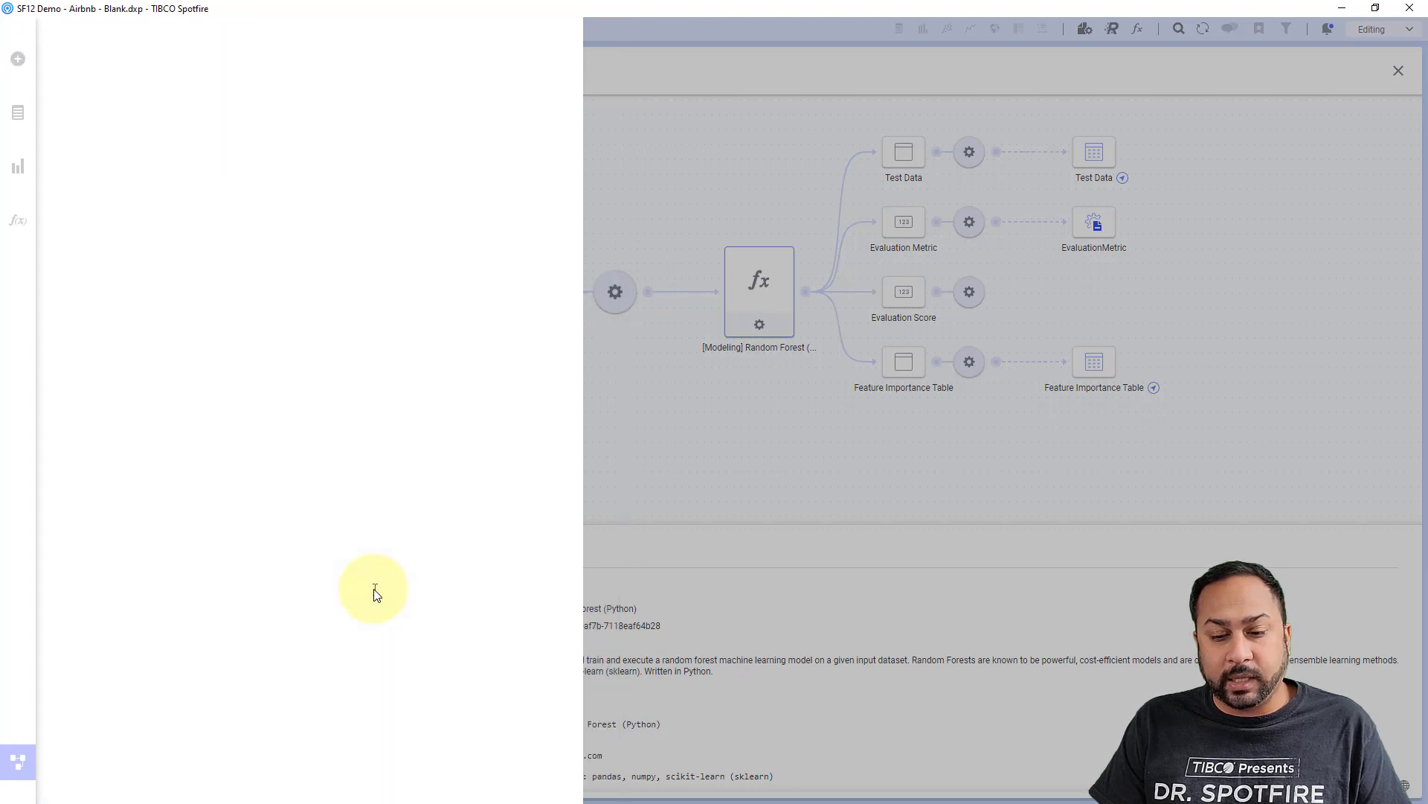
Inspect the Test Data, EvaluationMetric and Feature Importance Table outputs, and view the import settings of the Test Data output
left_click(1097, 151)
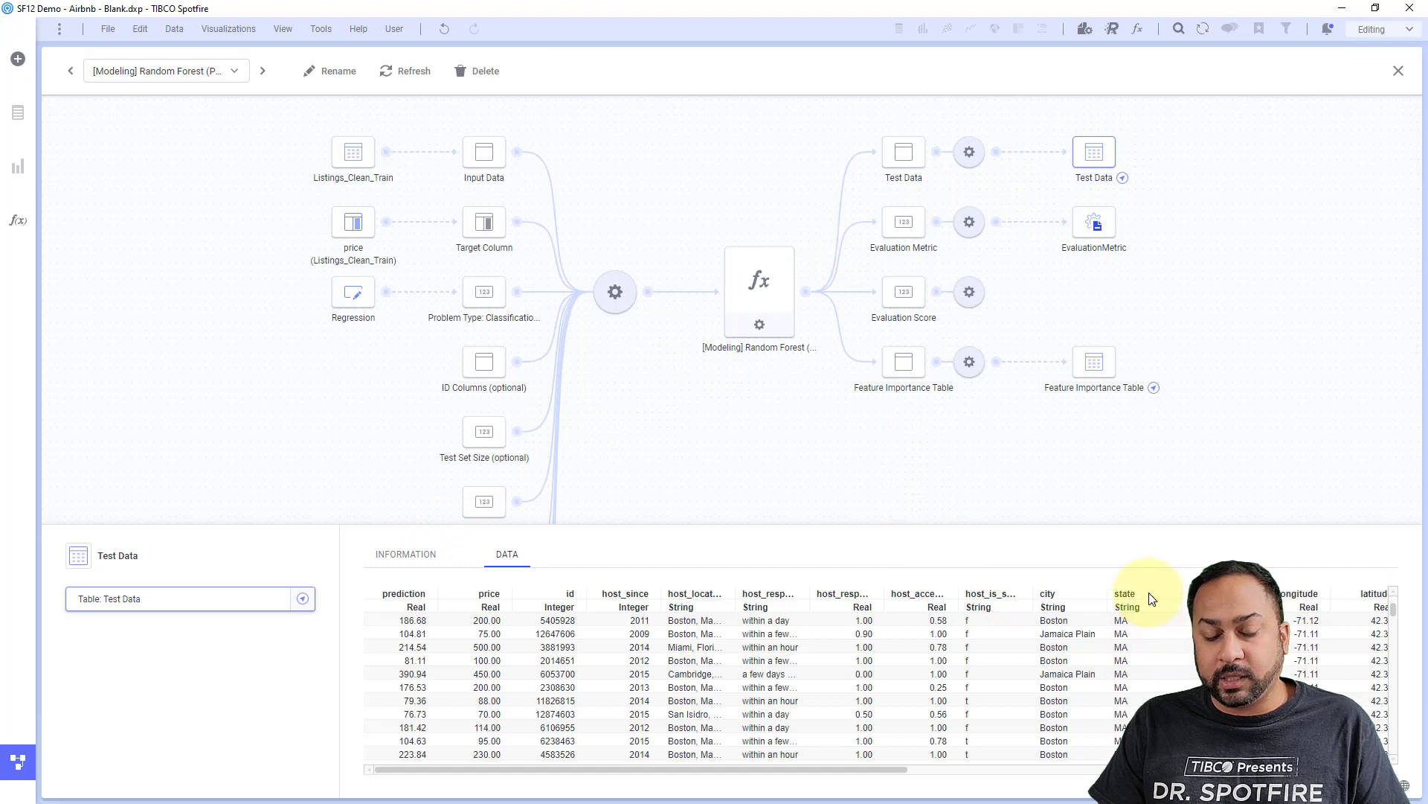
left_click(1094, 222)
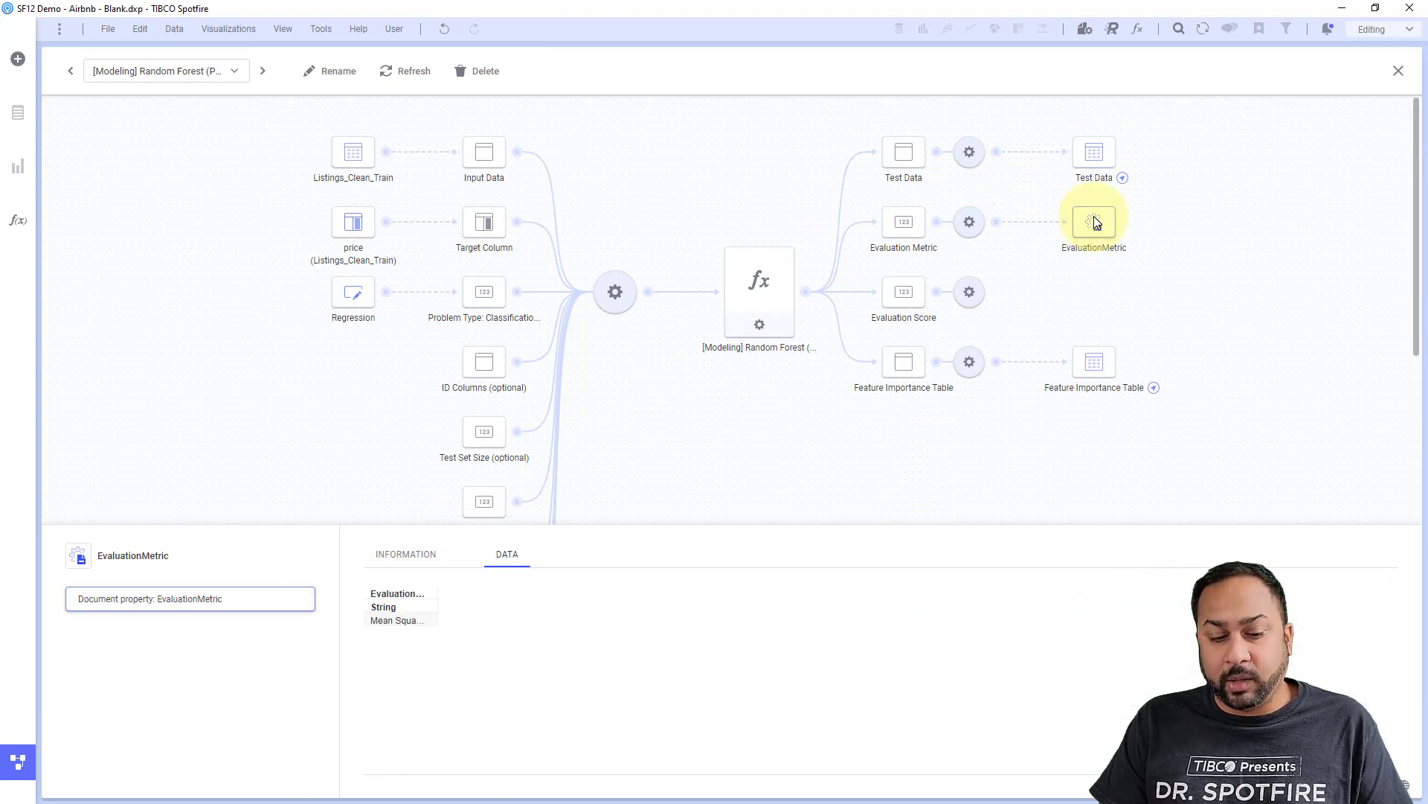
left_click(1092, 363)
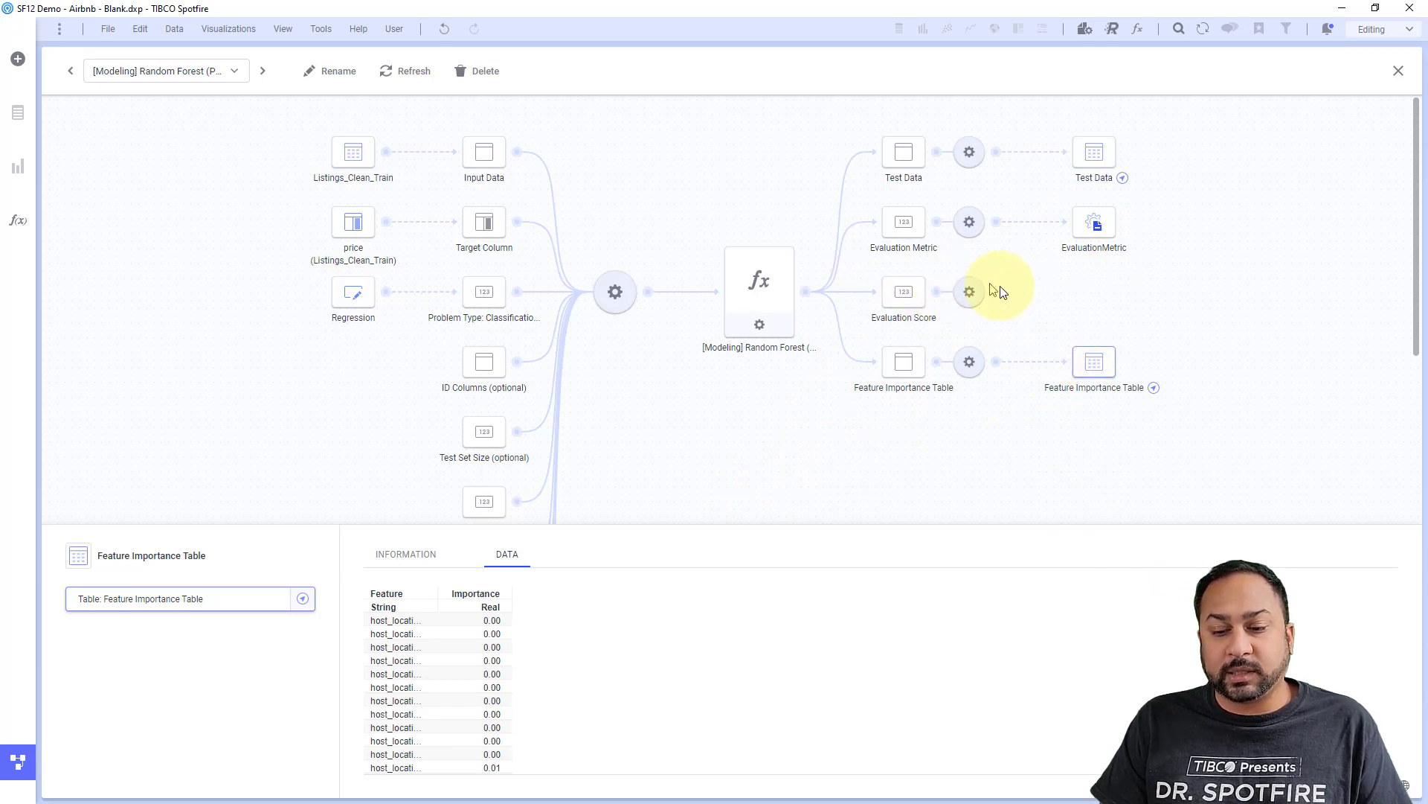
left_click(970, 152)
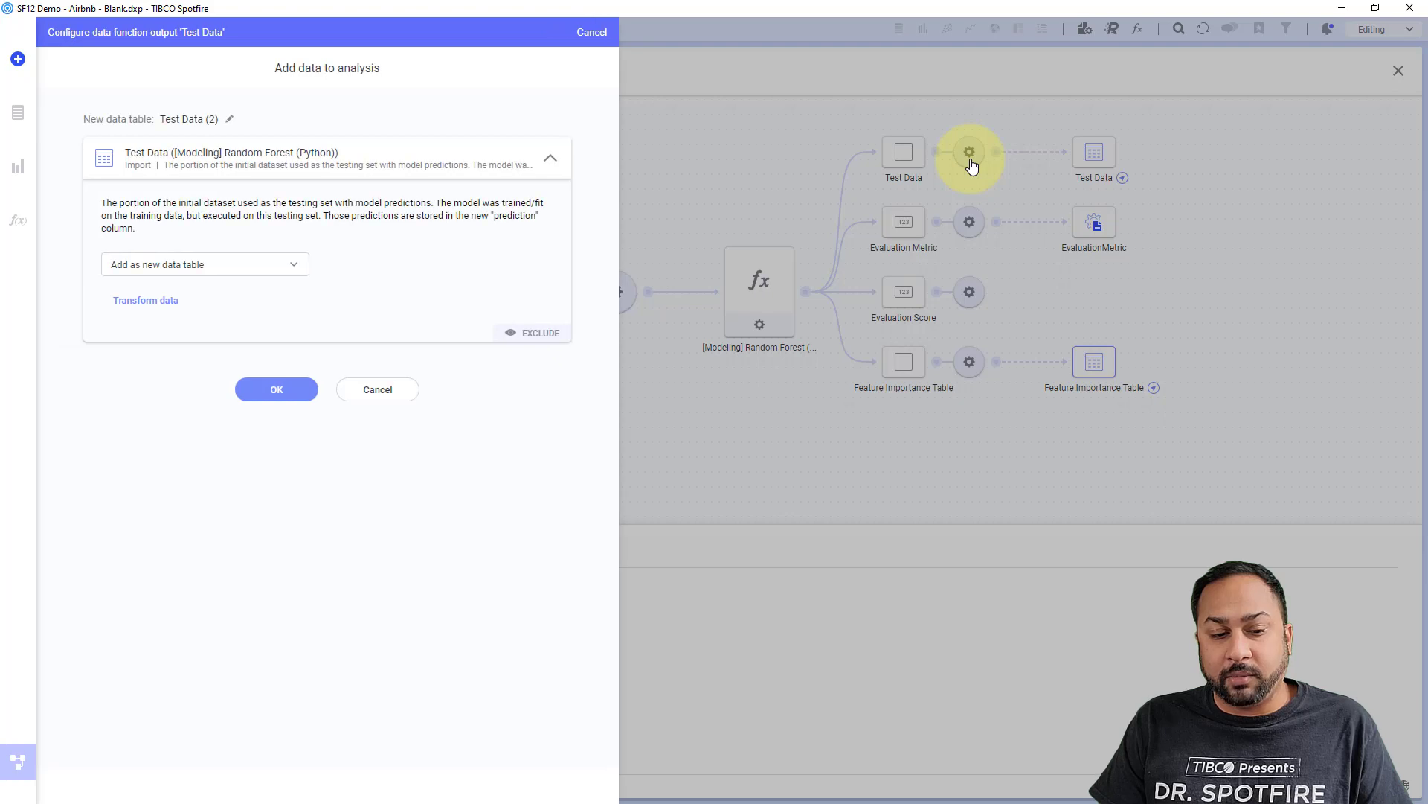
left_click(372, 390)
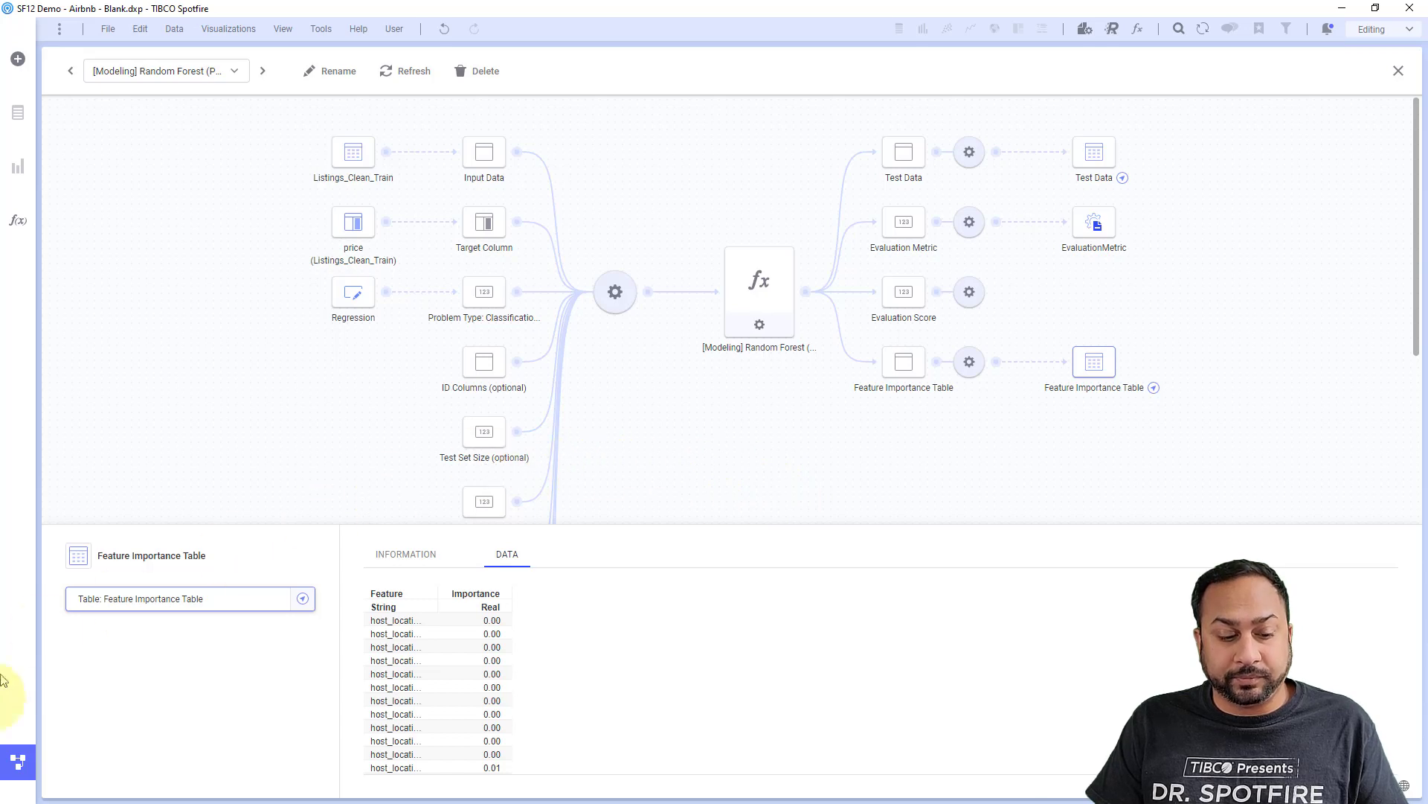
Replace the Listings_Clean_Train summary table with a scatter plot of prediction vs. price from the Test Data table
left_click(18, 762)
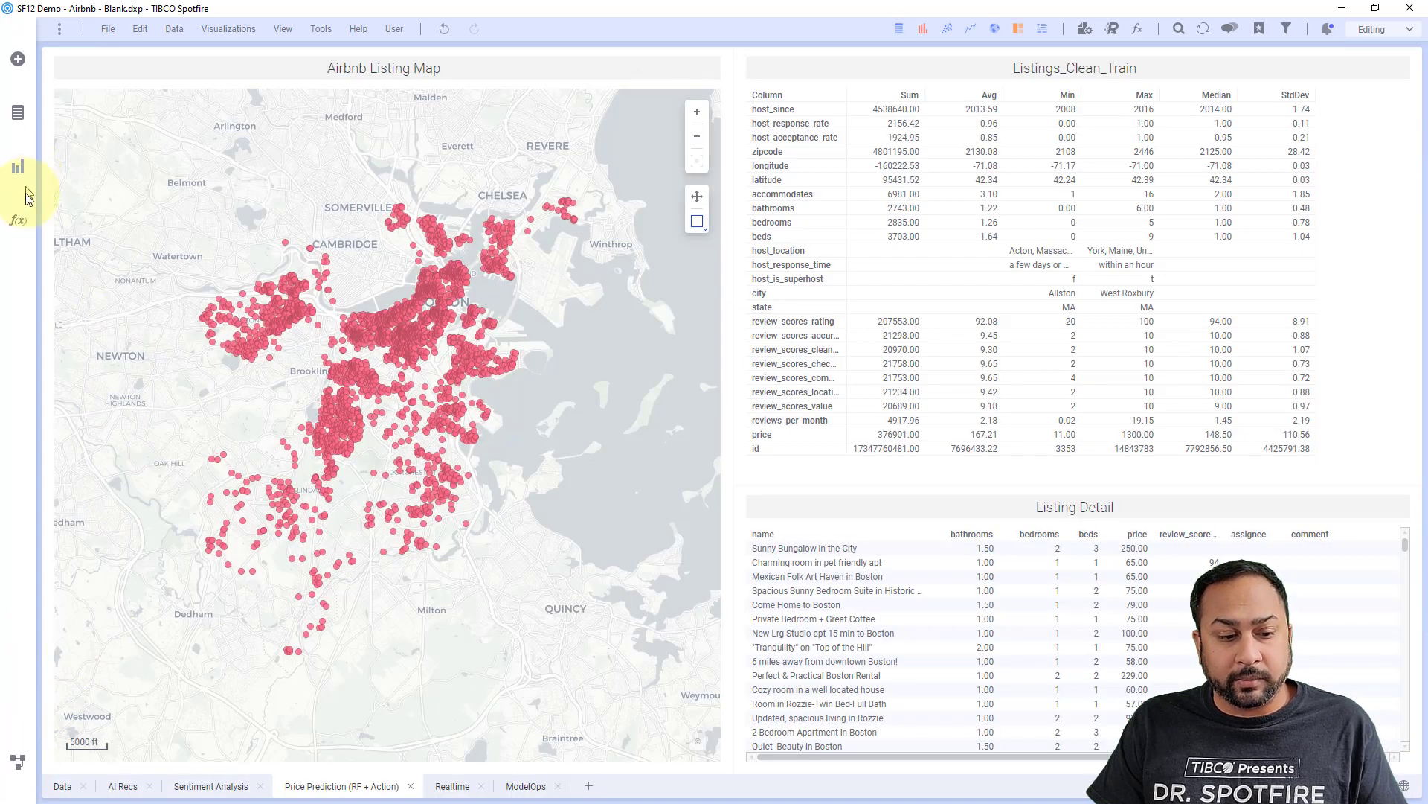
left_click(15, 118)
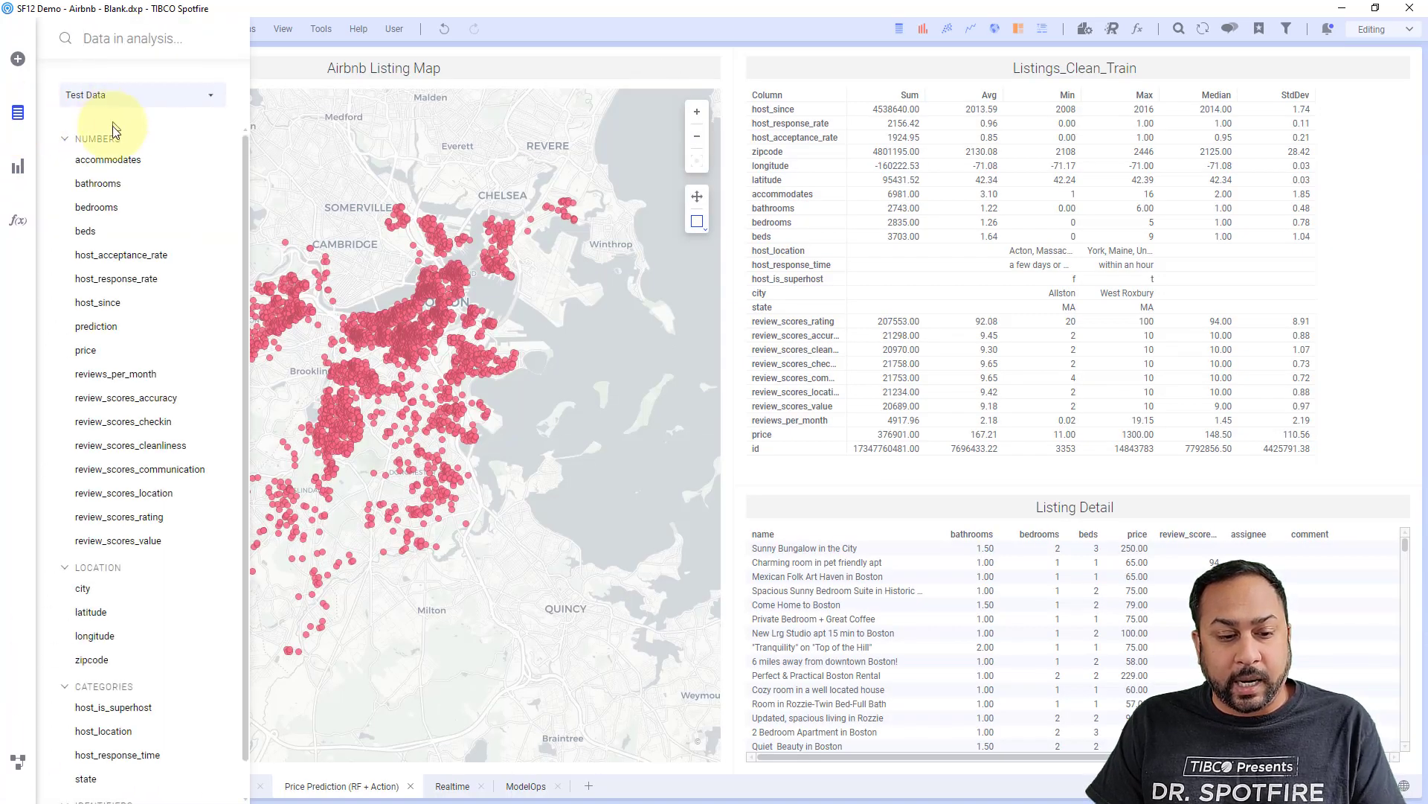
left_click(86, 330)
left_click(84, 350)
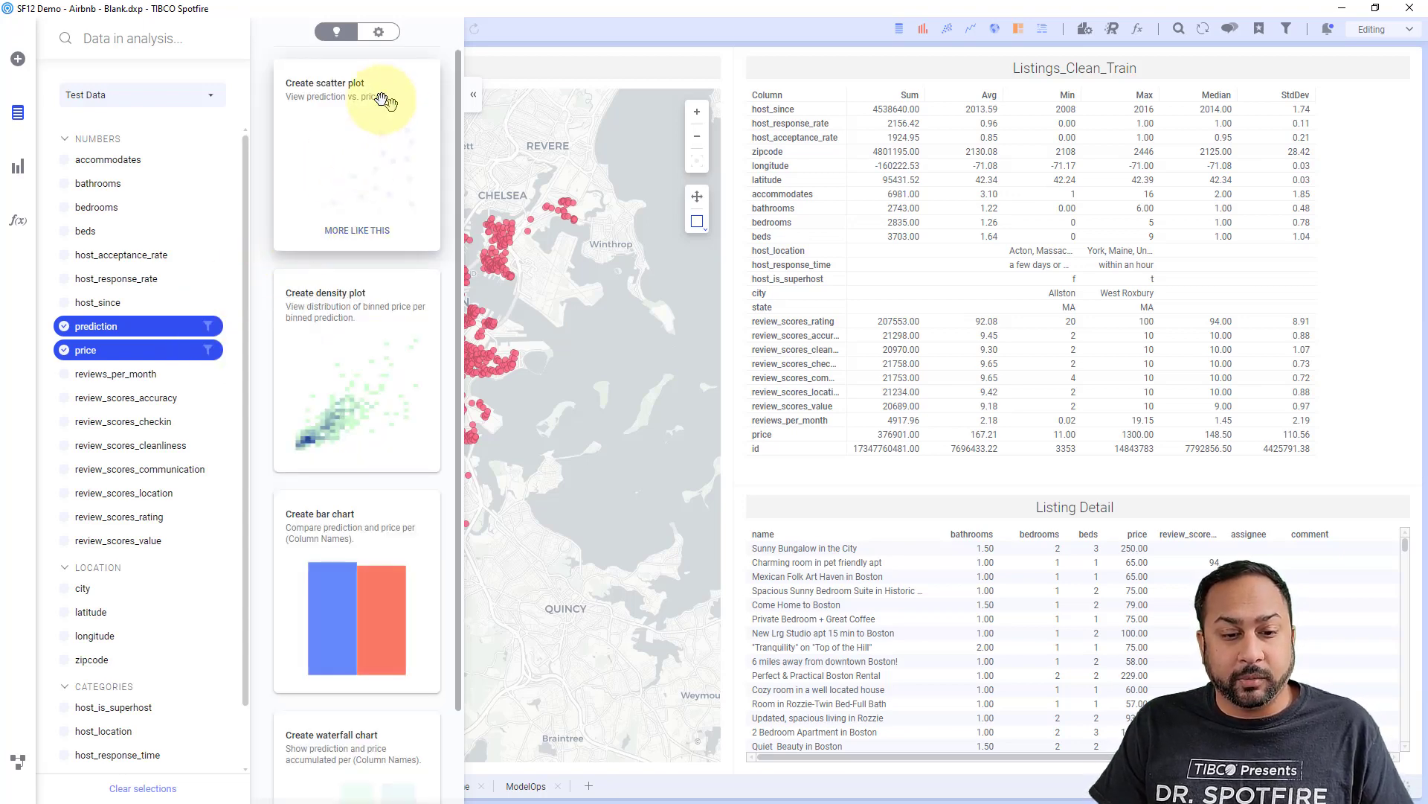
mouse_move(378, 151)
left_mouse_down()
mouse_move(359, 167)
mouse_move(878, 254)
left_mouse_up()
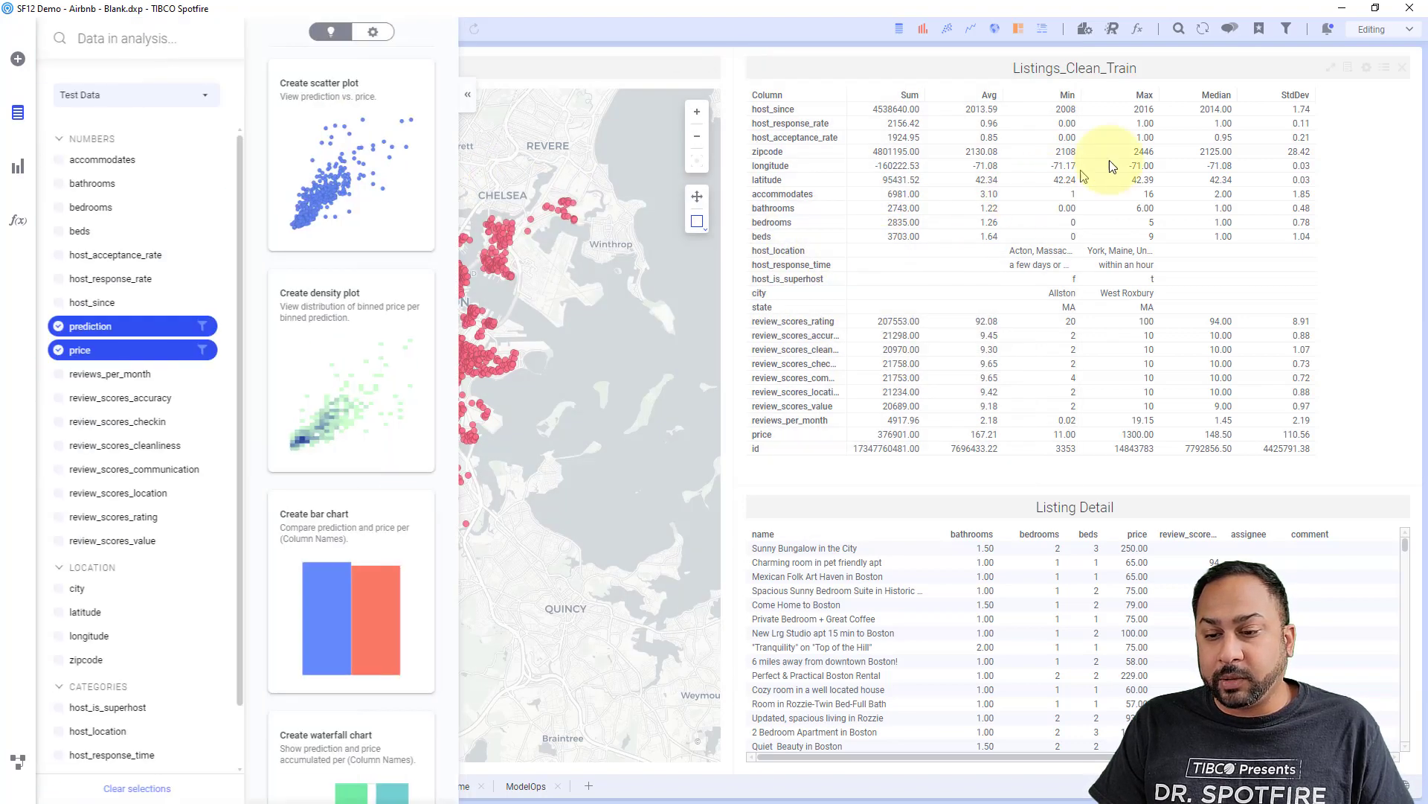
left_click(1399, 68)
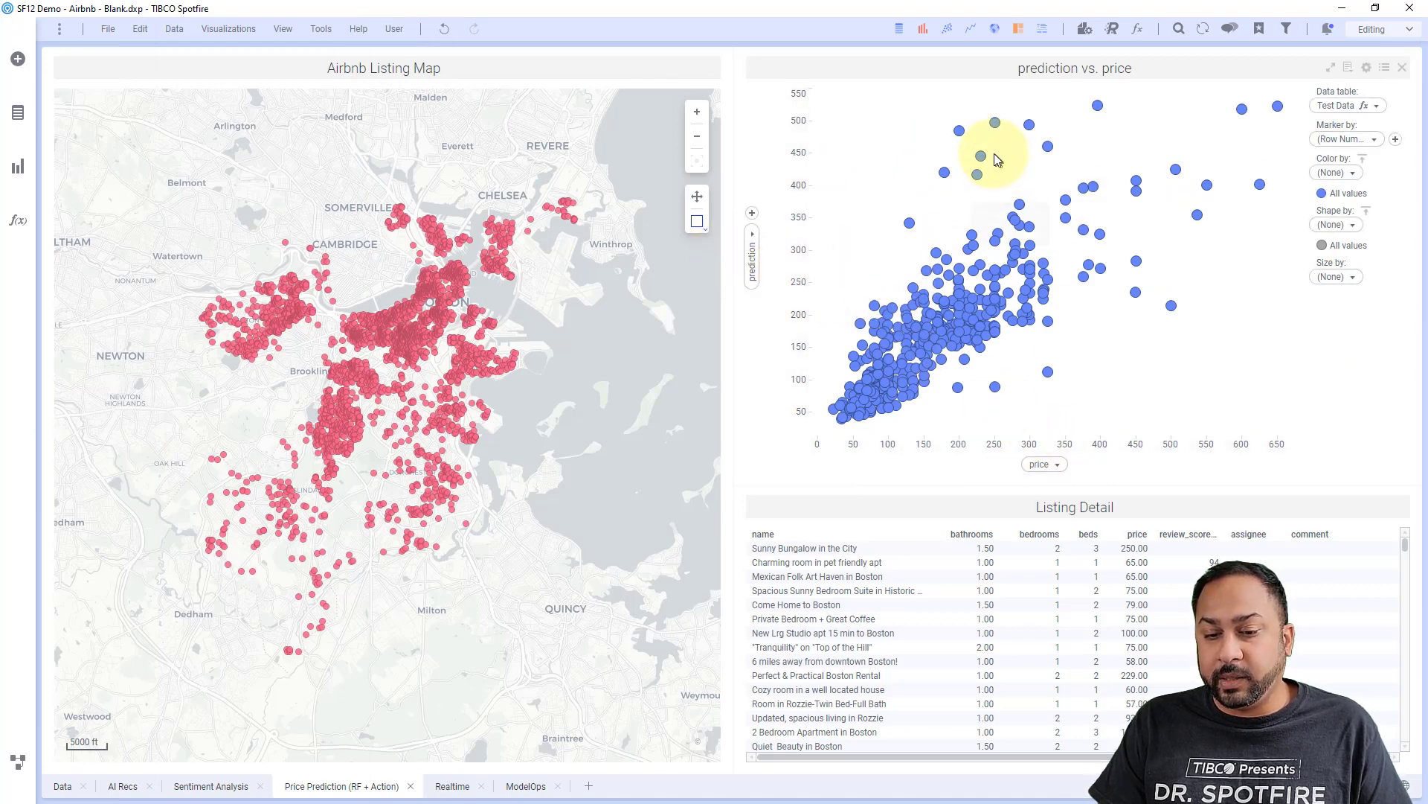
left_click_drag(950, 118, 874, 231)
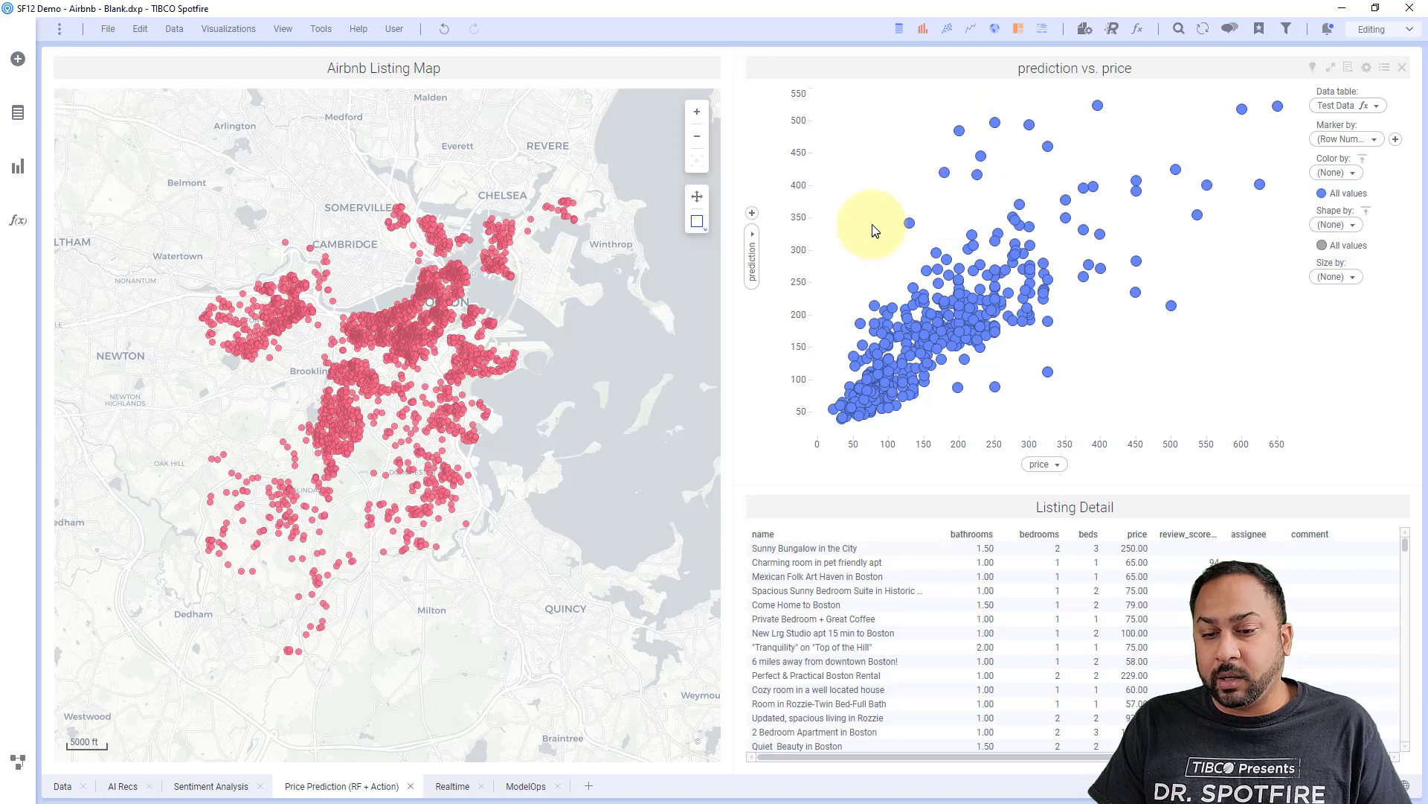
left_click(952, 207)
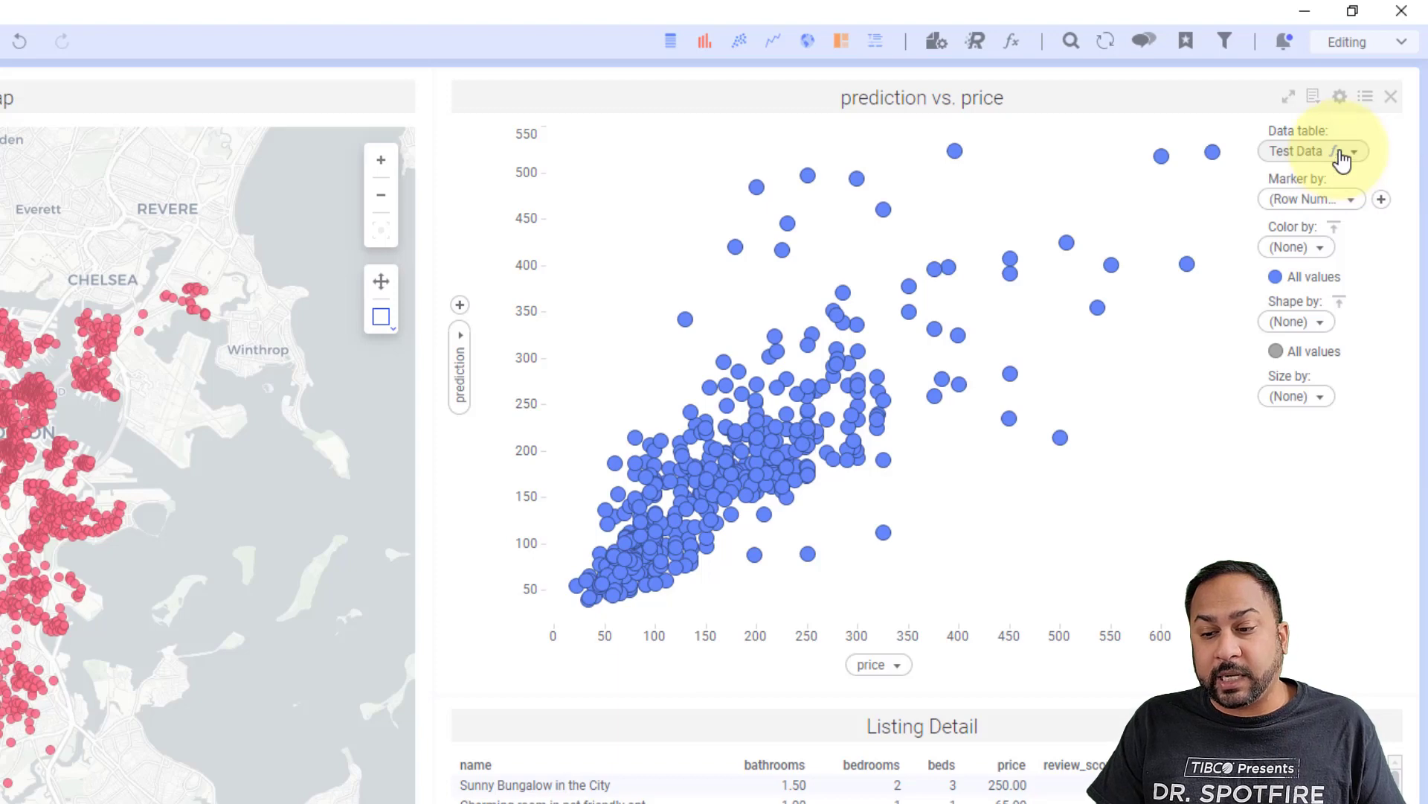
Change the target column of the Random Forest function behind the Test Data table to id
left_click(1339, 156)
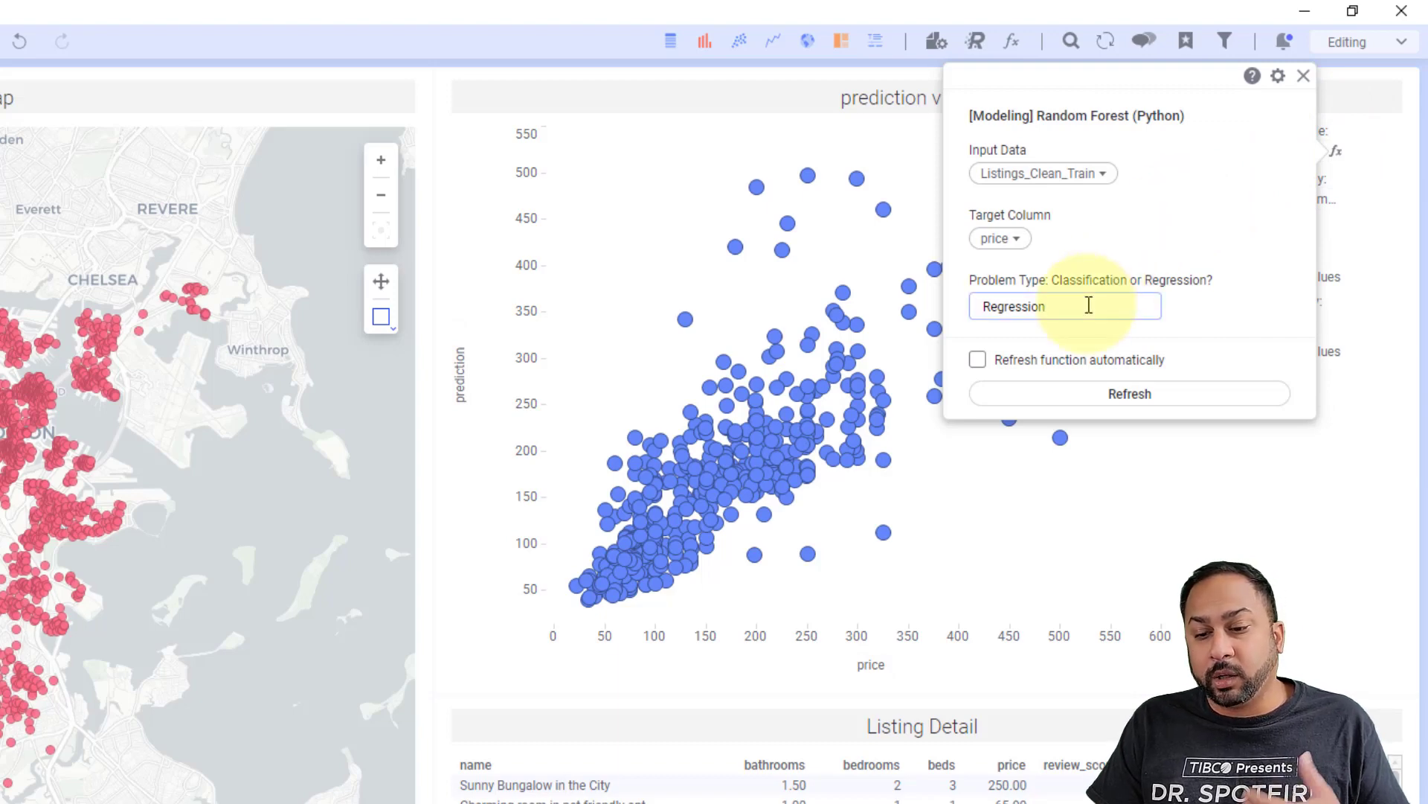
left_click(1009, 240)
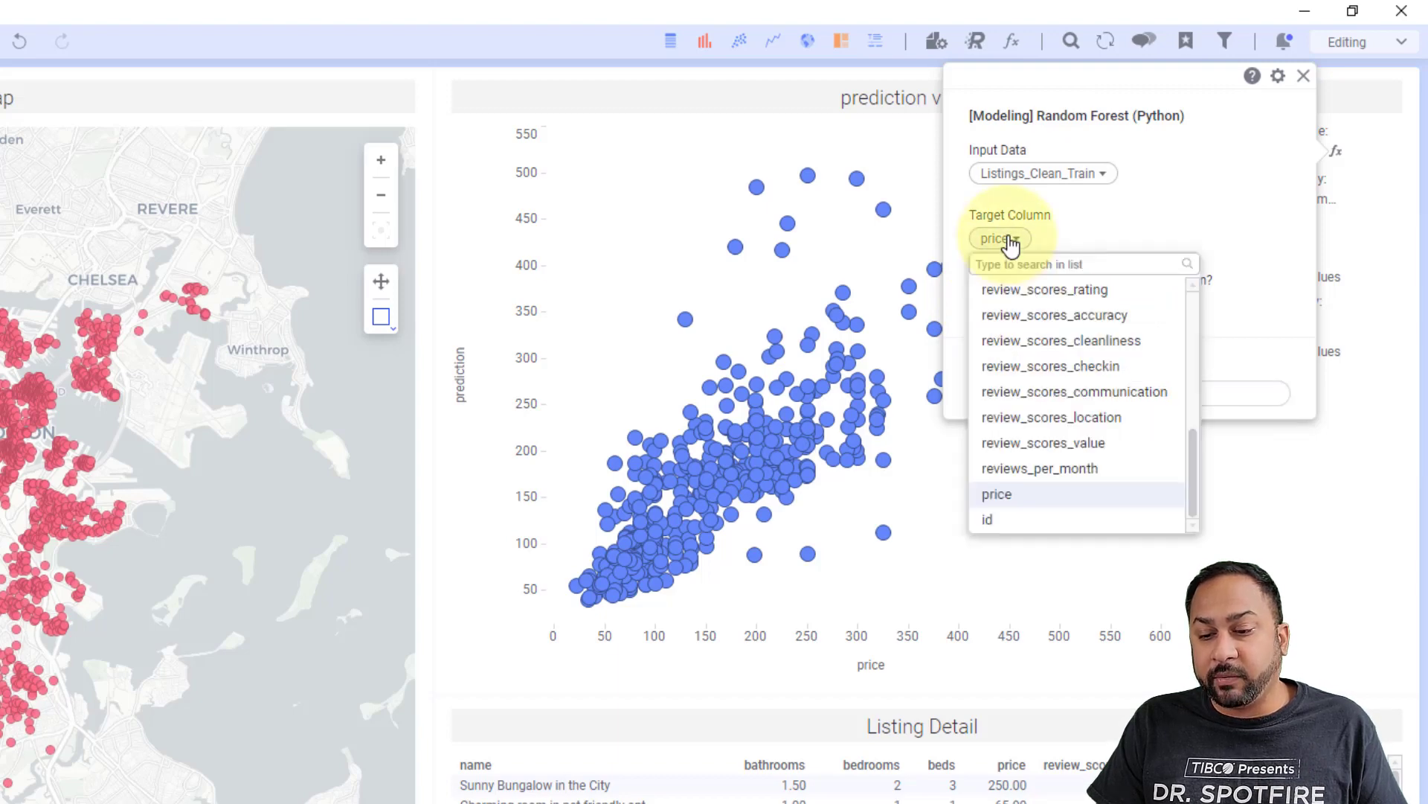
left_click(1040, 519)
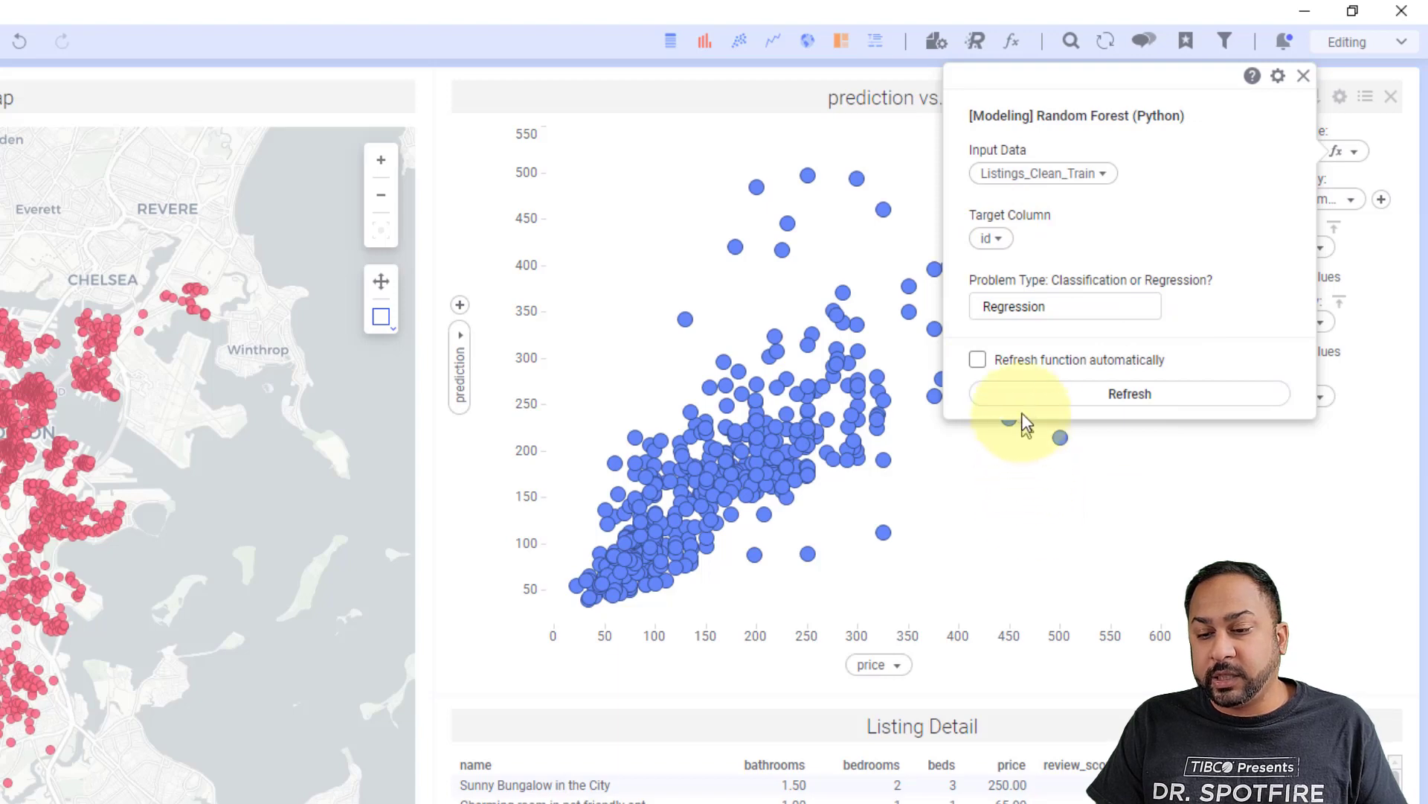
left_click(897, 202)
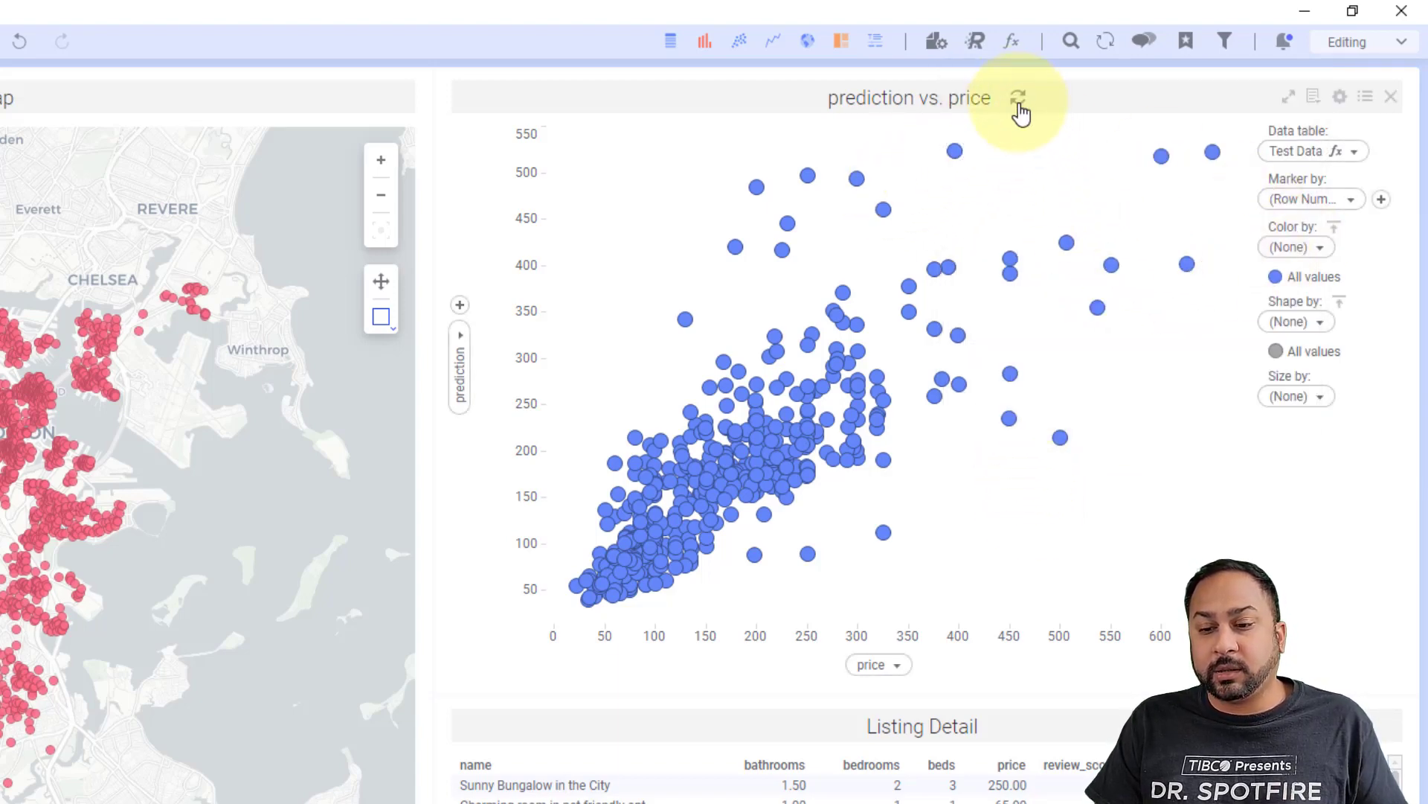
Refresh the Random Forest function from the prediction vs. price scatter plot so the model reruns with the changed target column
left_click(1336, 153)
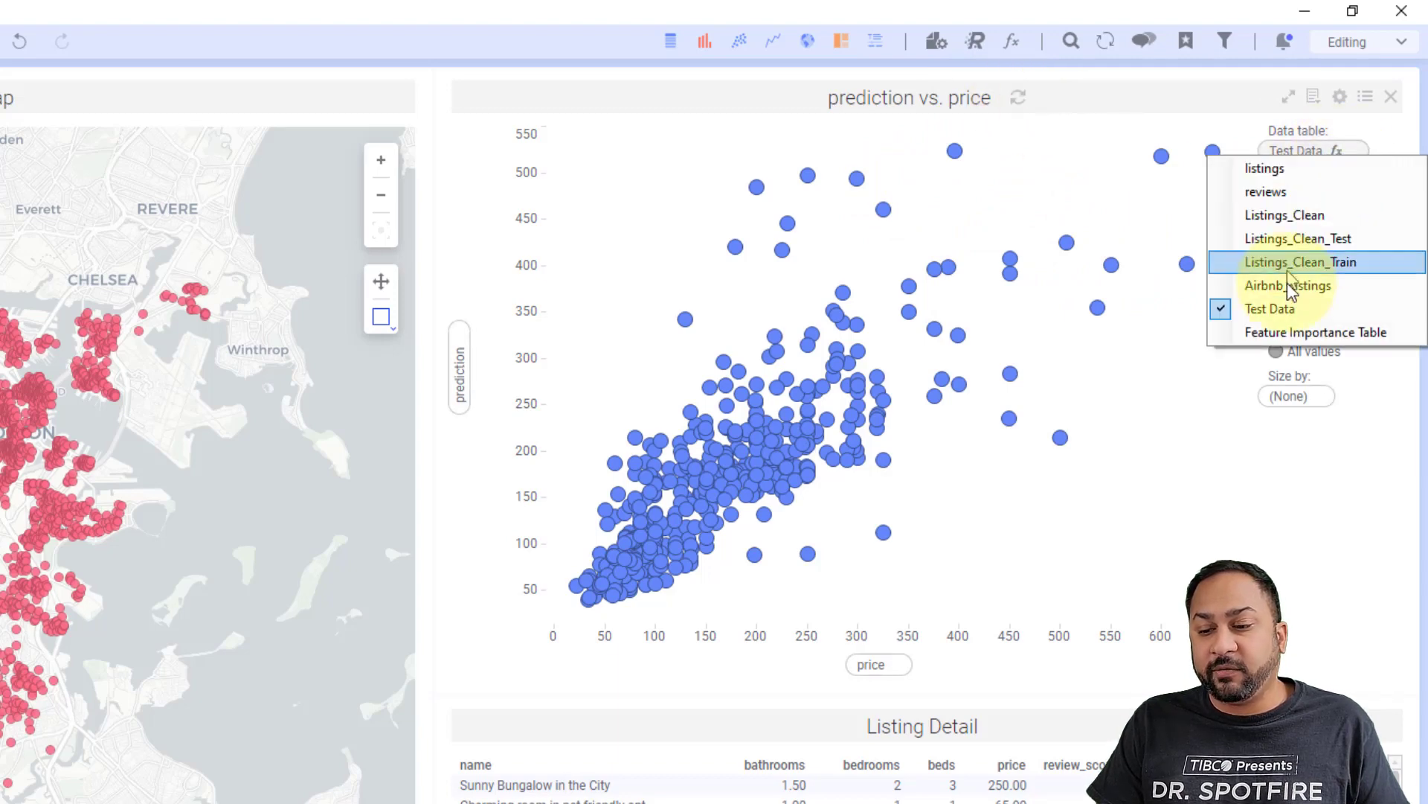
left_click(1337, 151)
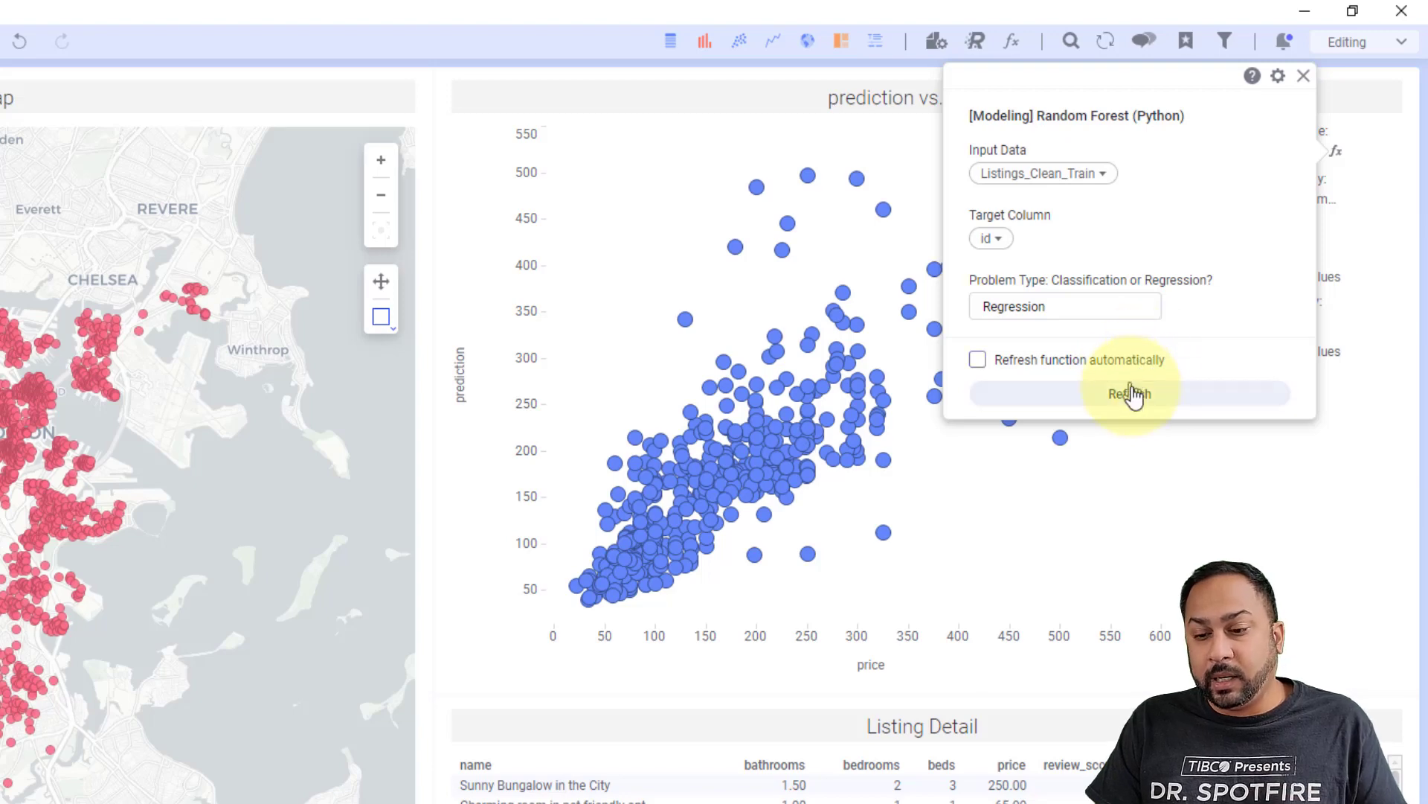
left_click(1128, 392)
left_click(922, 186)
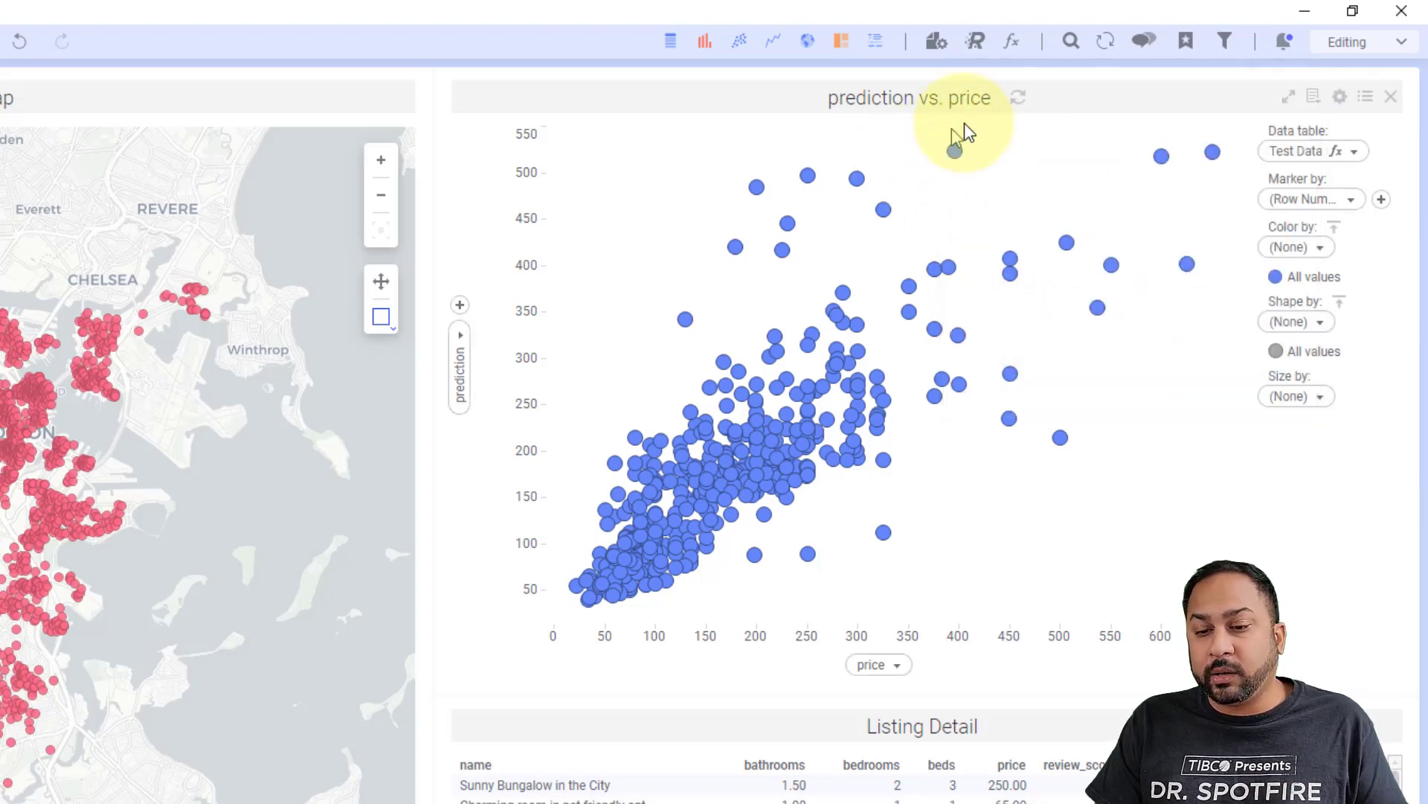
left_click(1019, 101)
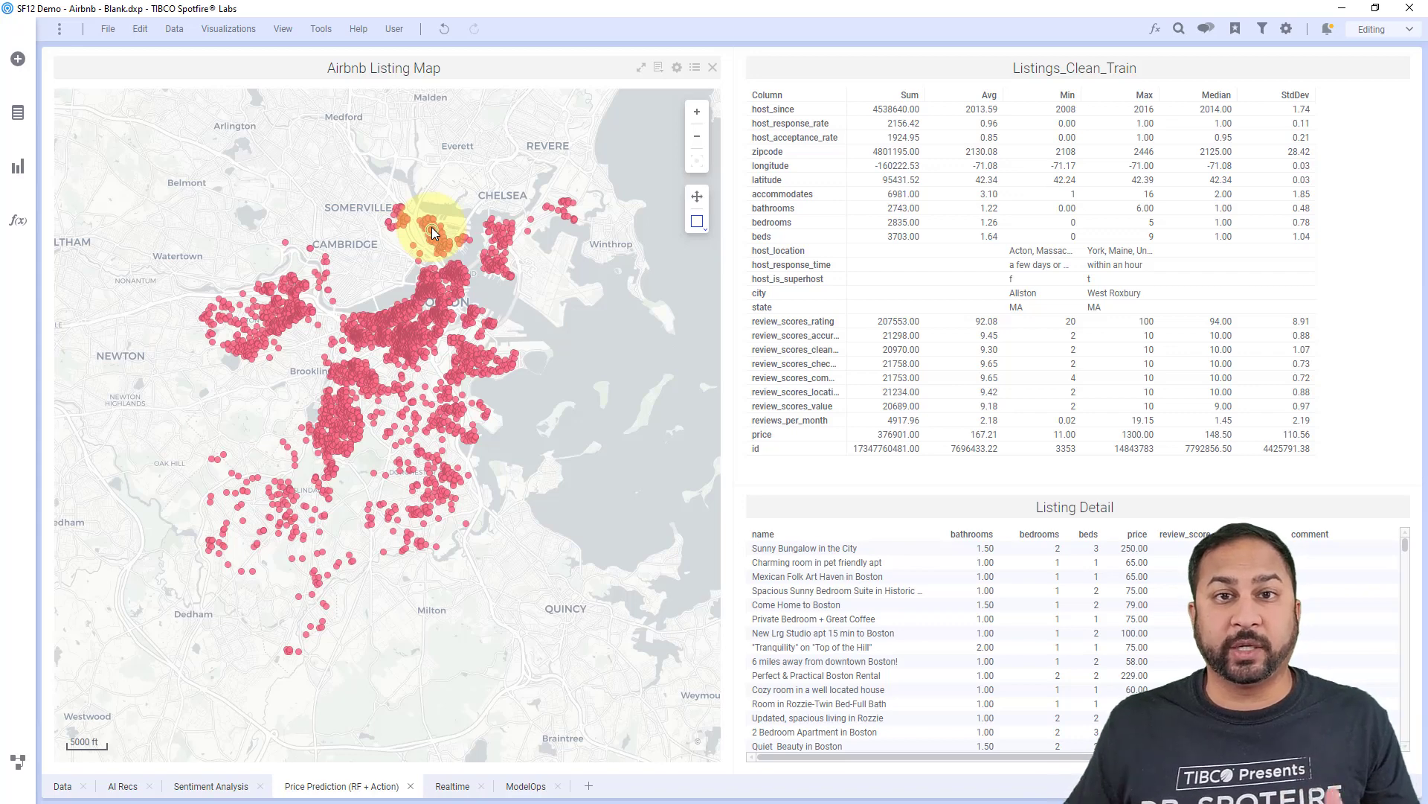
Open the data function registration dialog and choose Python script as the function type
left_click(321, 28)
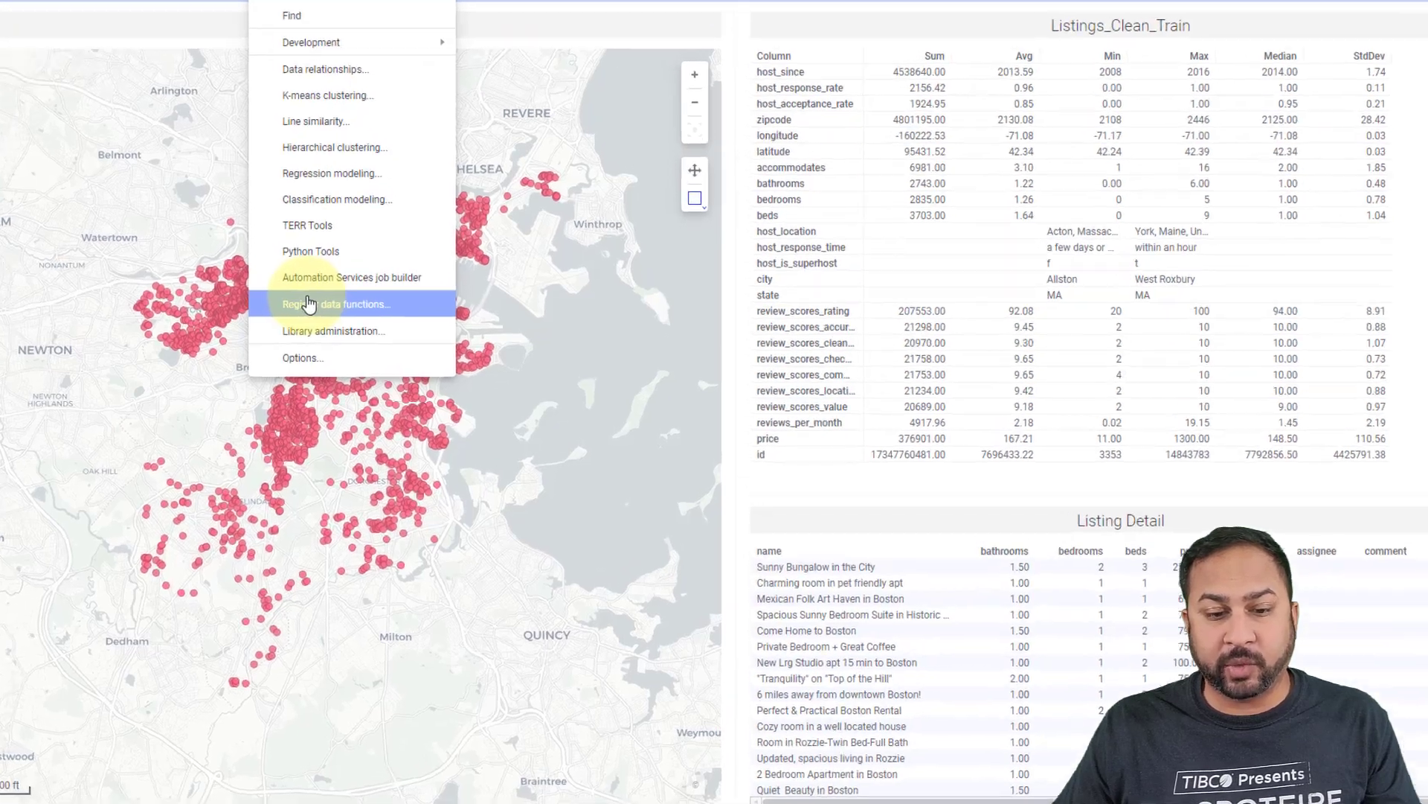
left_click(354, 315)
left_click(436, 176)
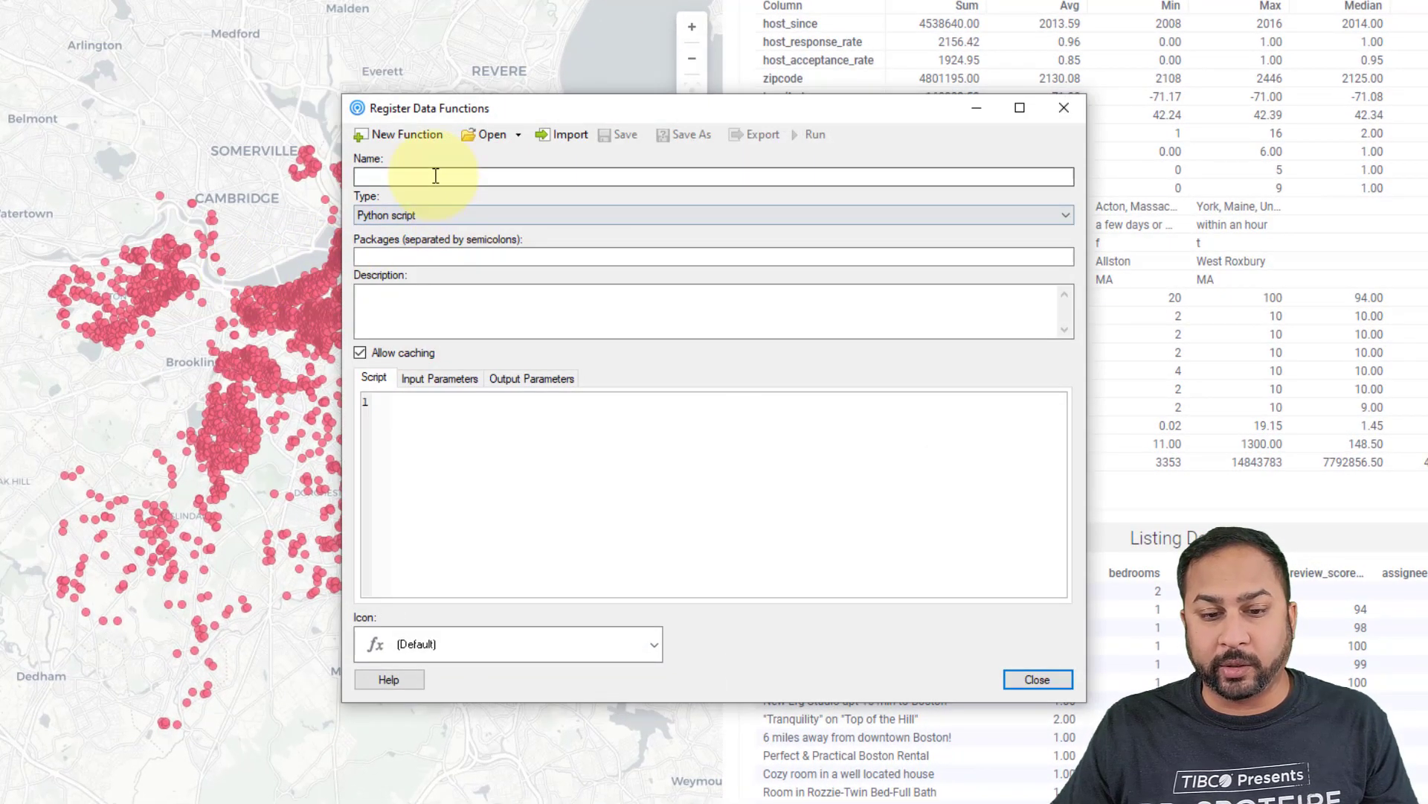
left_click(412, 215)
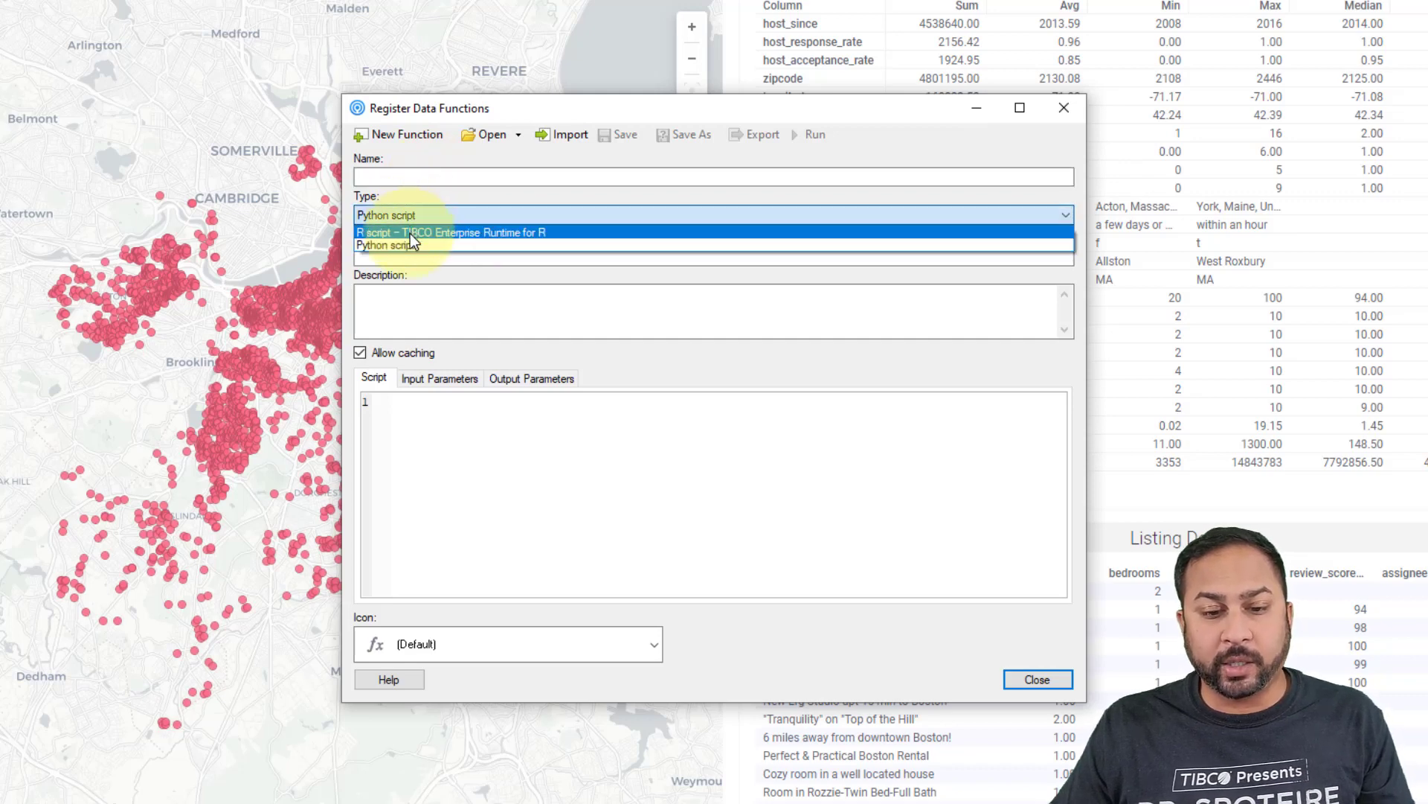
left_click(409, 243)
Look through the empty function's packages, description and script fields and its input and output parameter lists
left_click(410, 255)
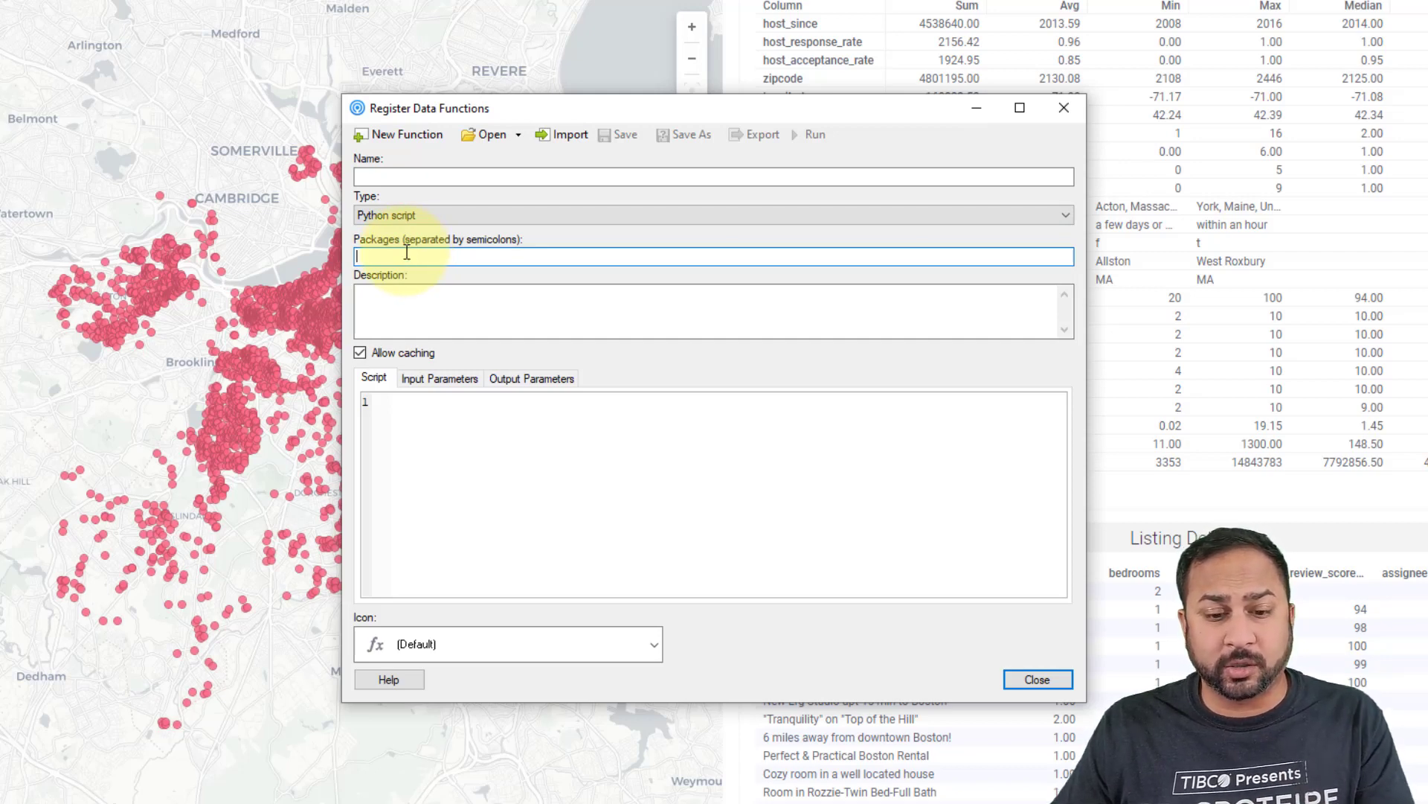
left_click(406, 297)
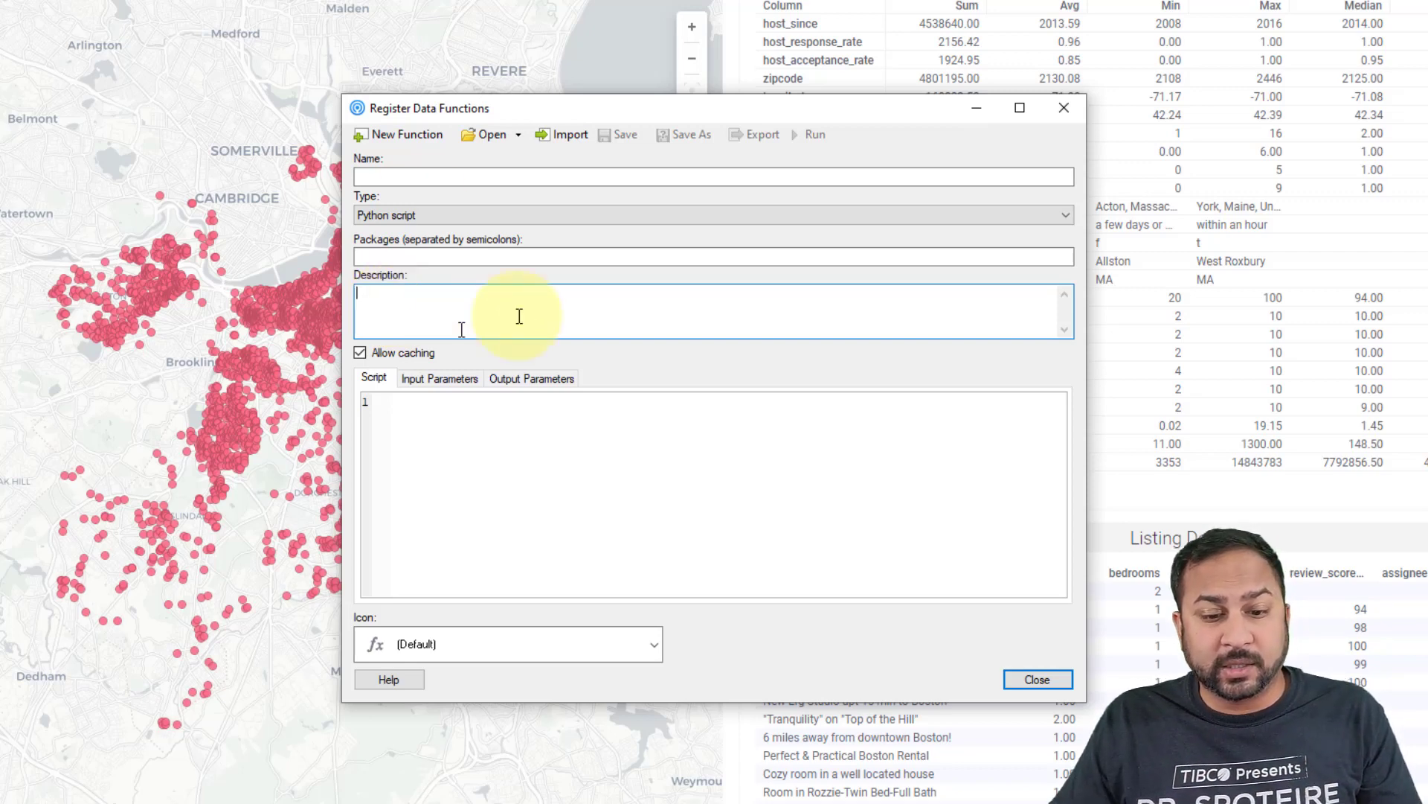
left_click(475, 460)
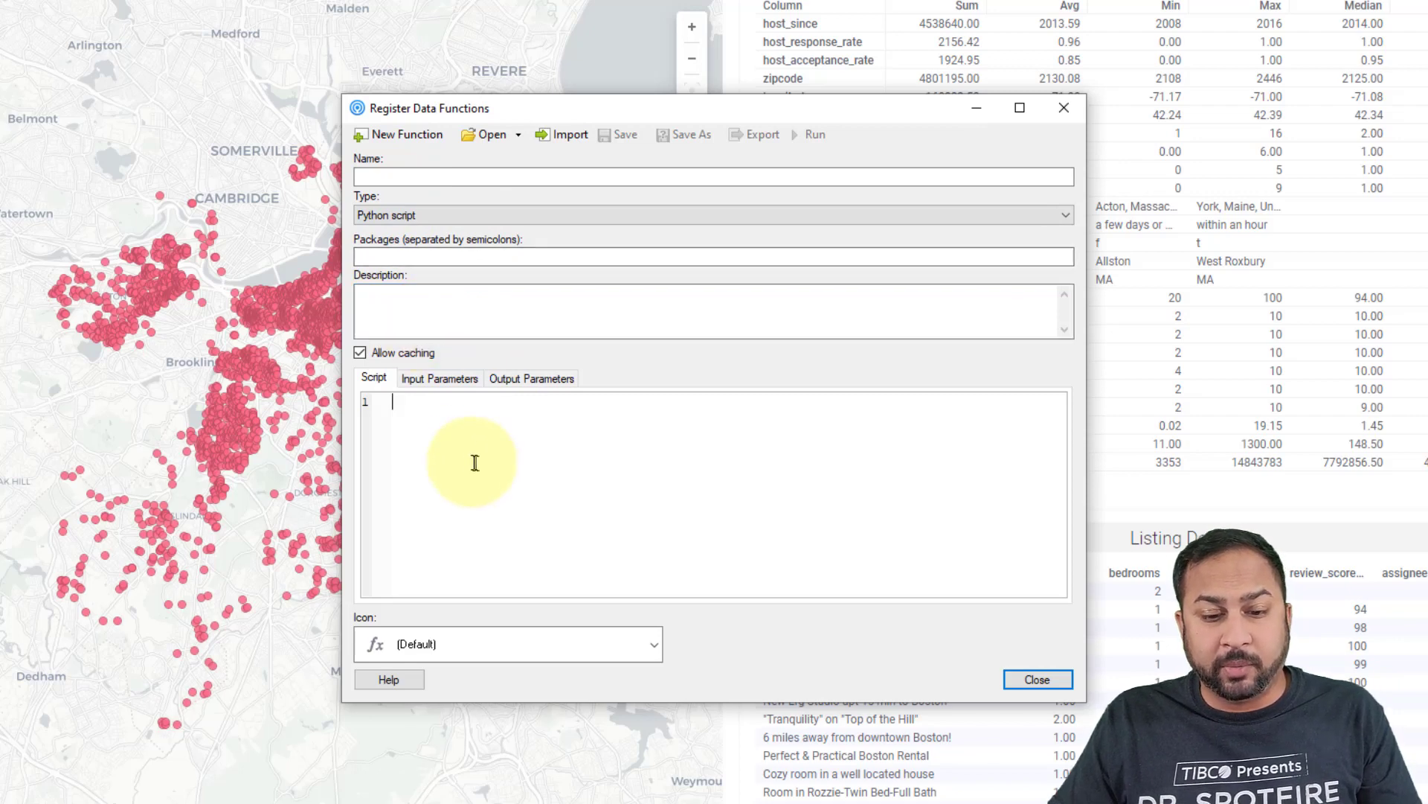
left_click(466, 381)
left_click(521, 381)
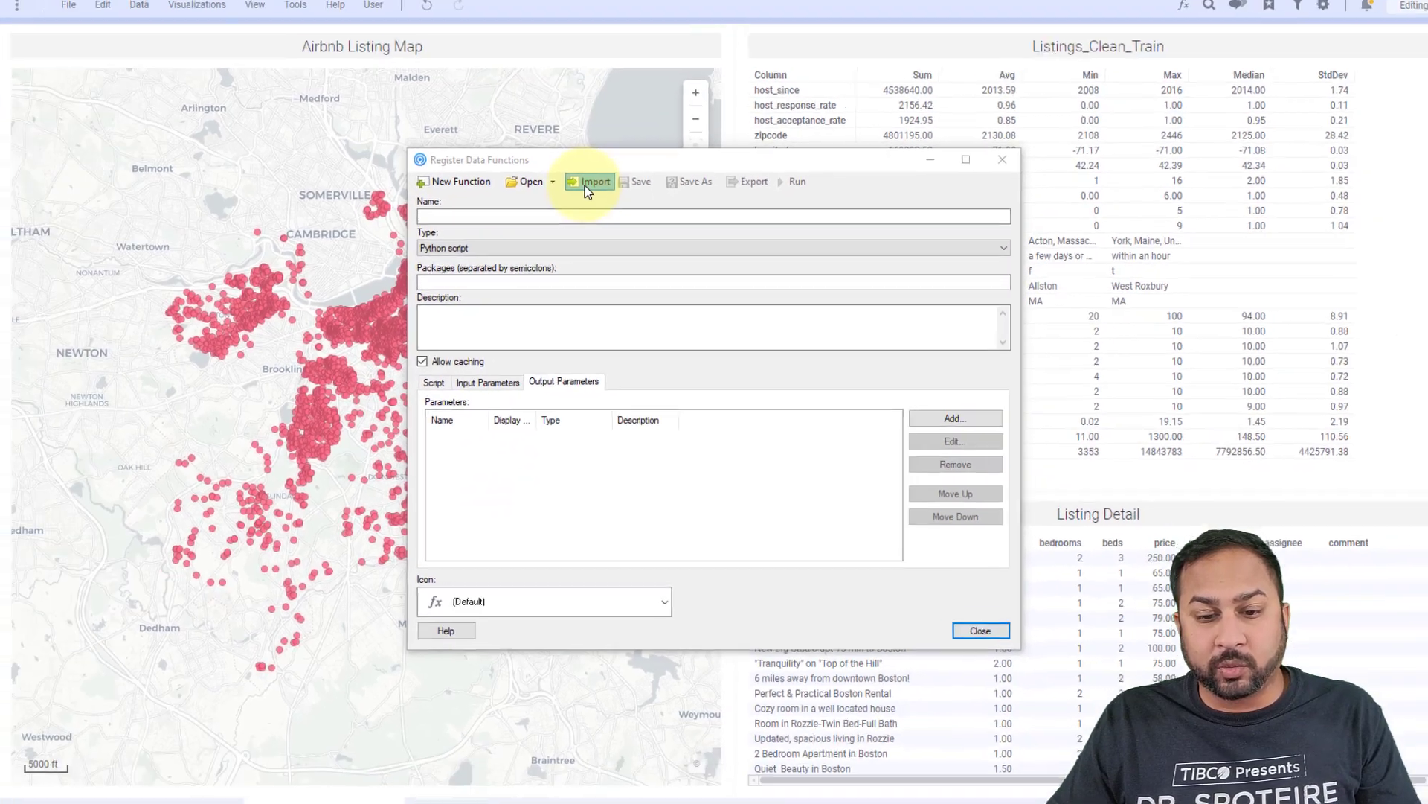
Import [Modeling] Random Forest (Python).sfd from the DF Library folder and read the beginning of its script
left_click(562, 137)
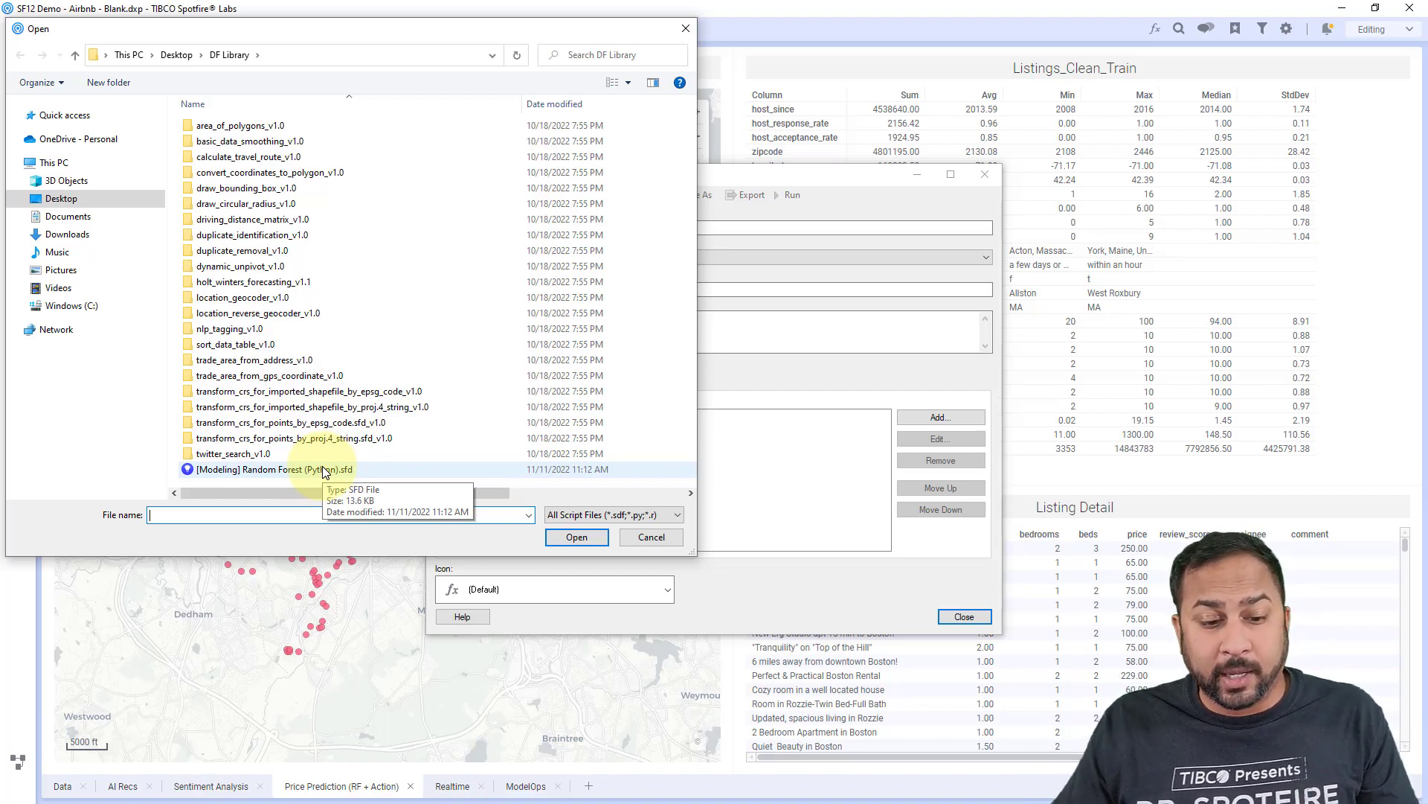
double_click(324, 471)
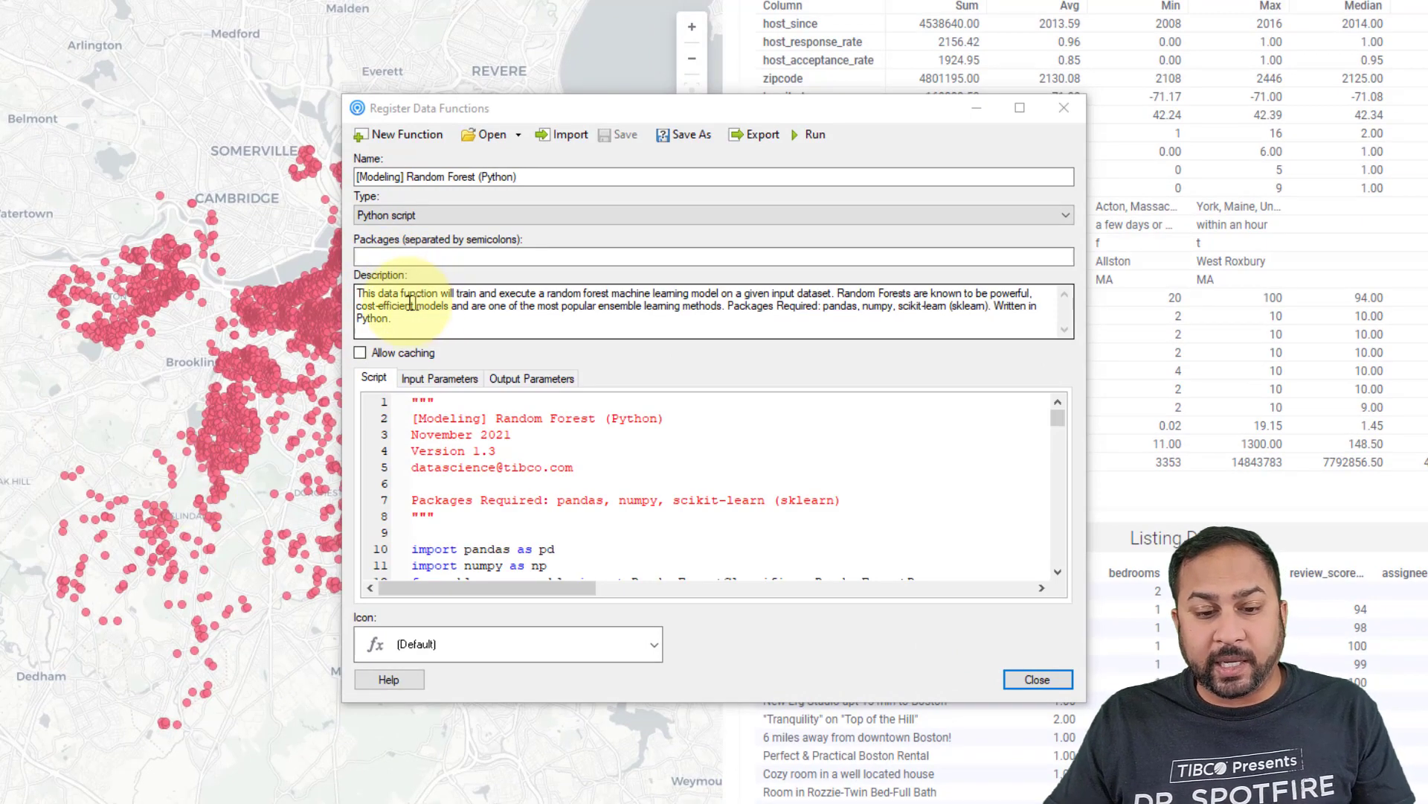
scroll(404, 409, "down", 1)
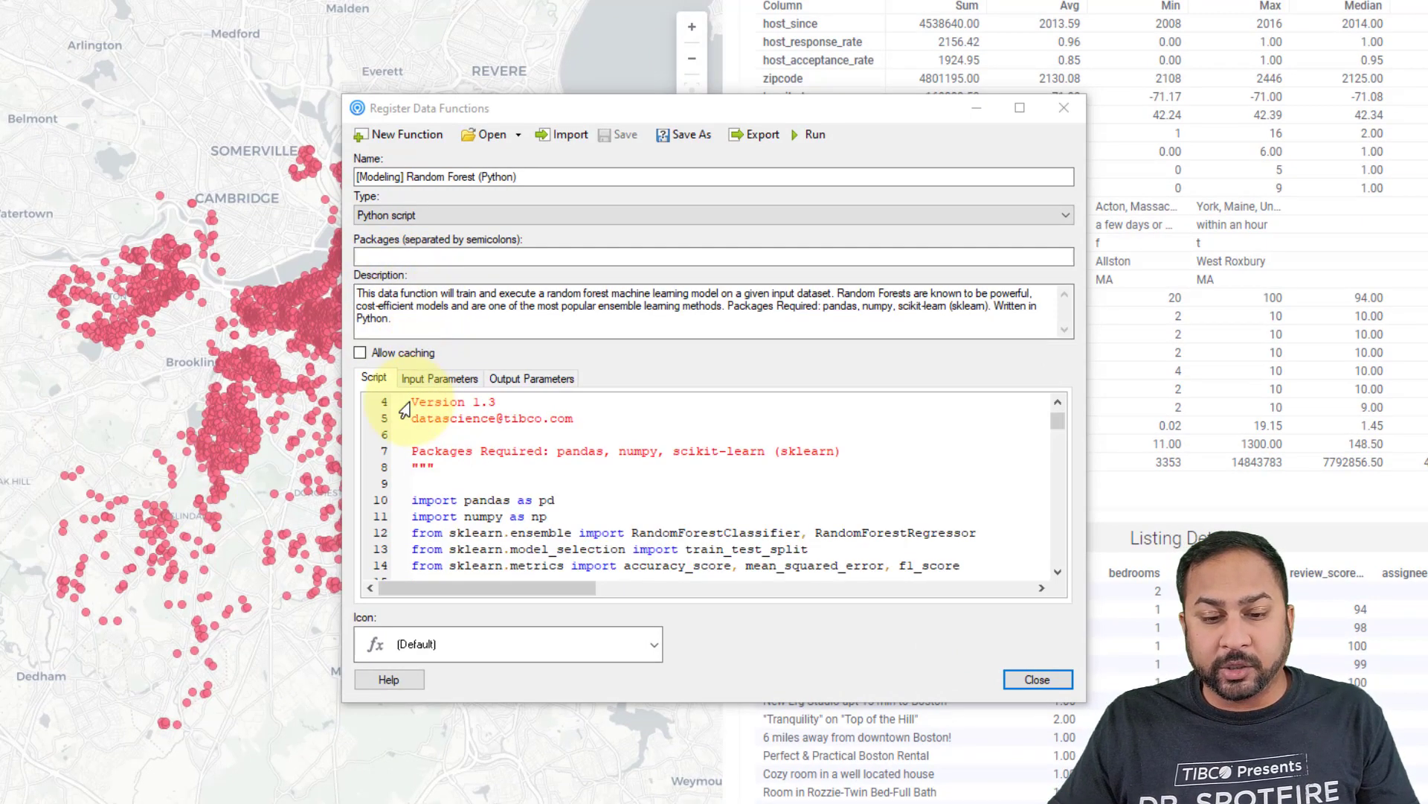
scroll(450, 431, "down", 1)
scroll(432, 408, "down", 1)
scroll(450, 416, "up", 1)
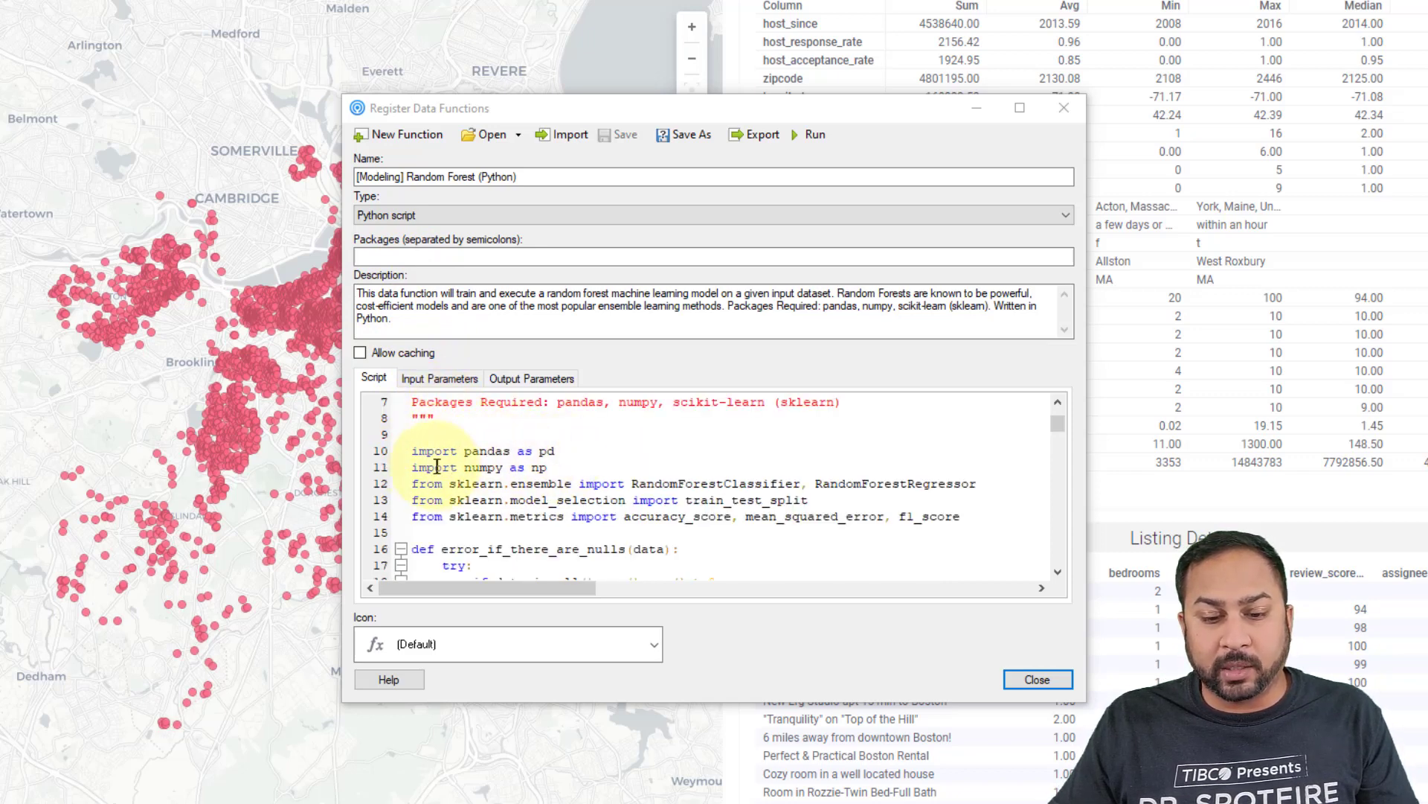
scroll(462, 457, "down", 2)
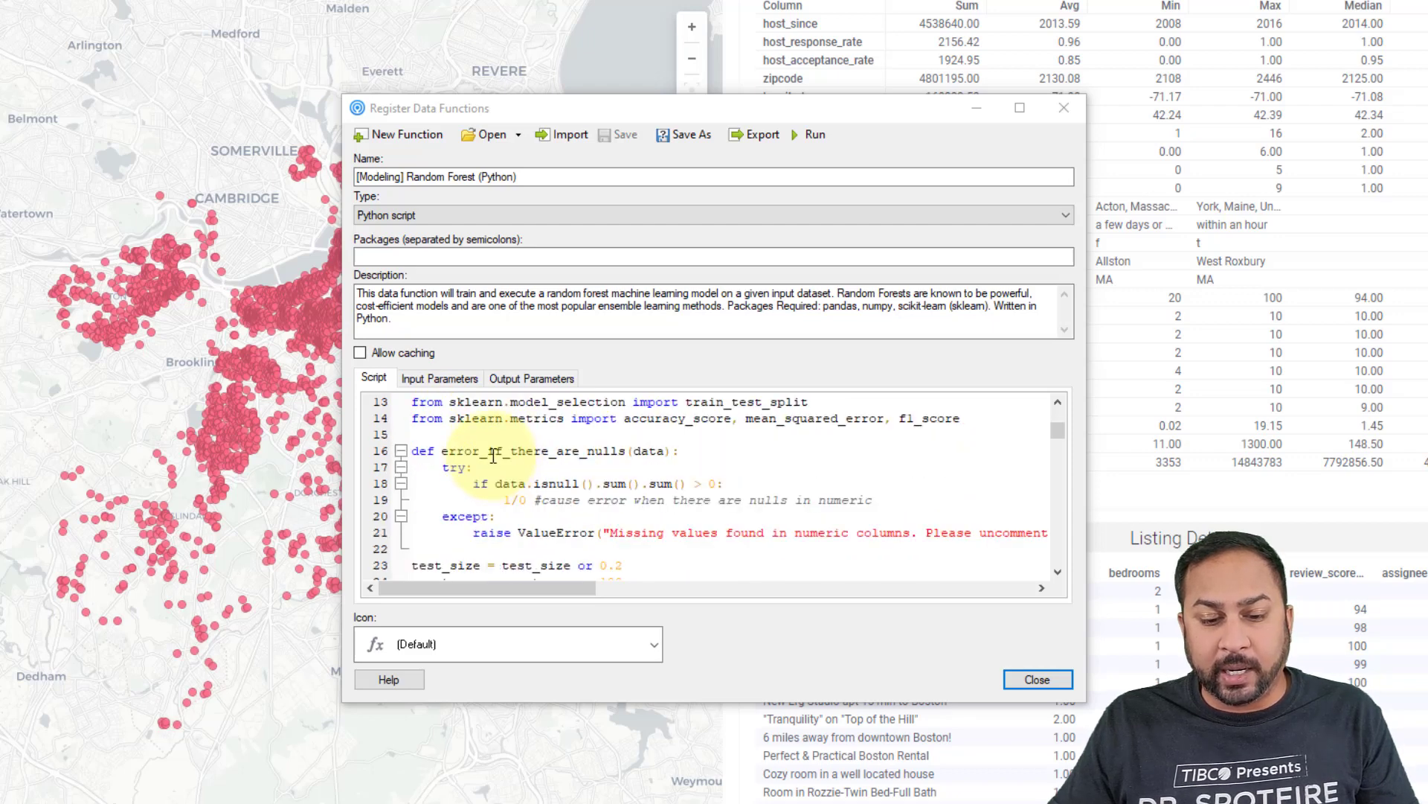
scroll(473, 439, "down", 1)
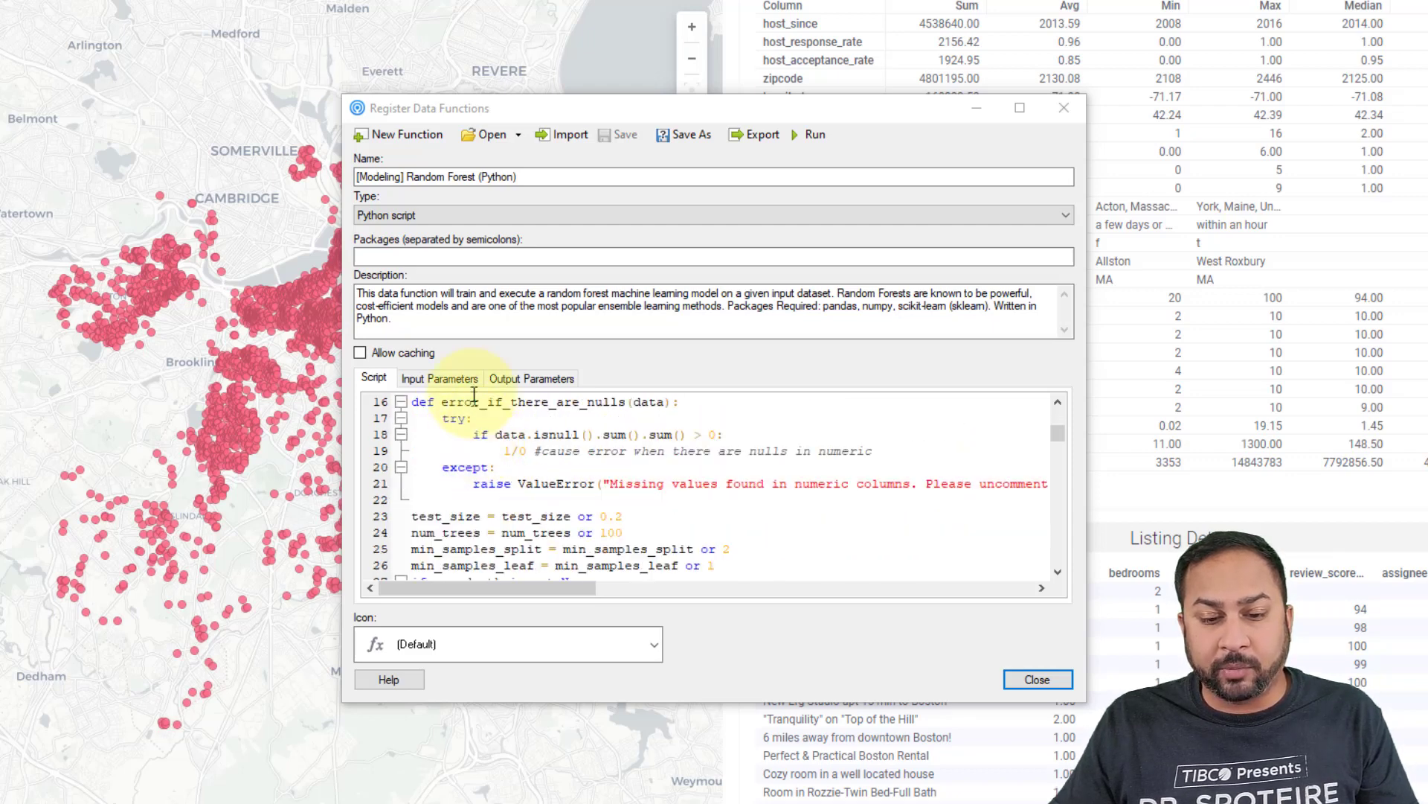
Open the df input parameter for editing and review its available types, keeping Table
left_click(467, 378)
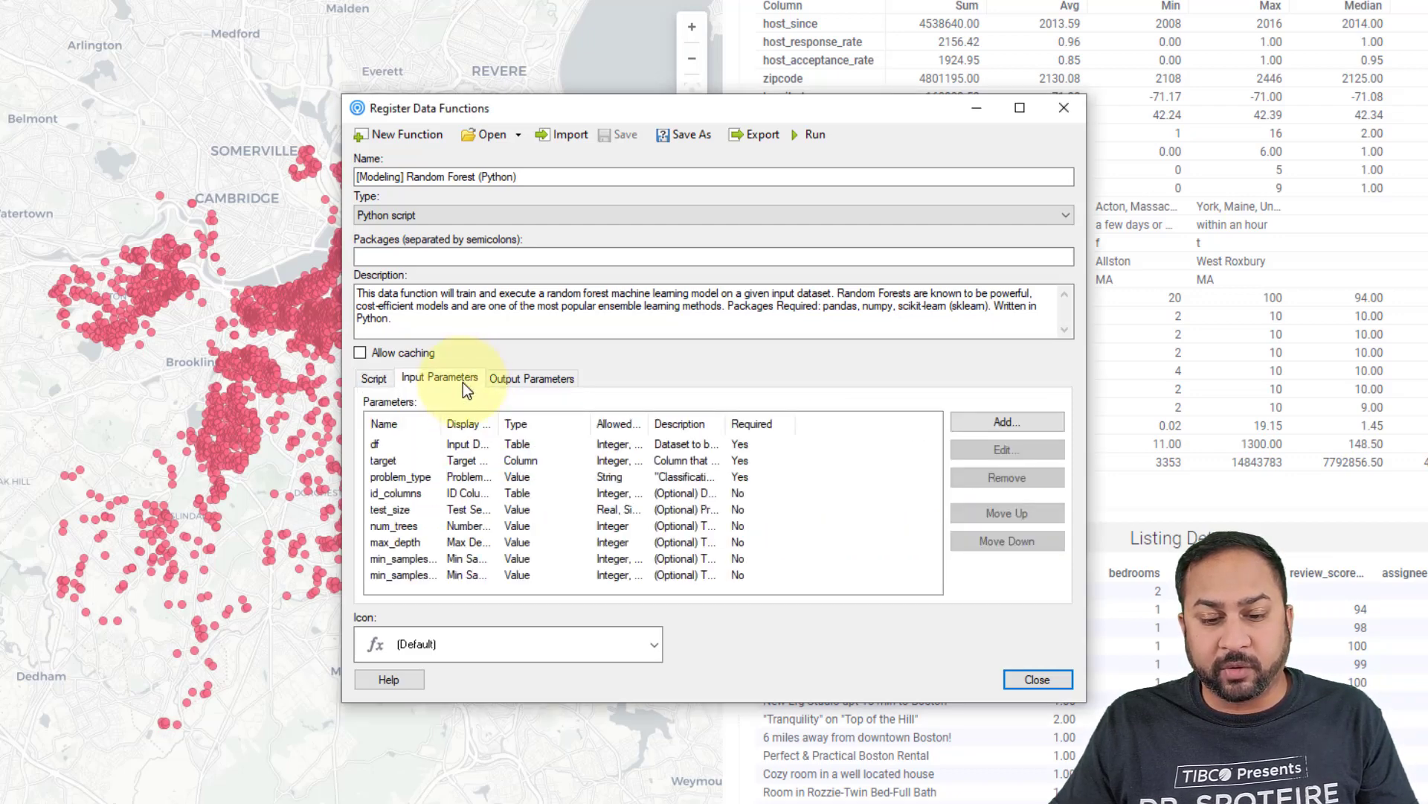
left_click(414, 447)
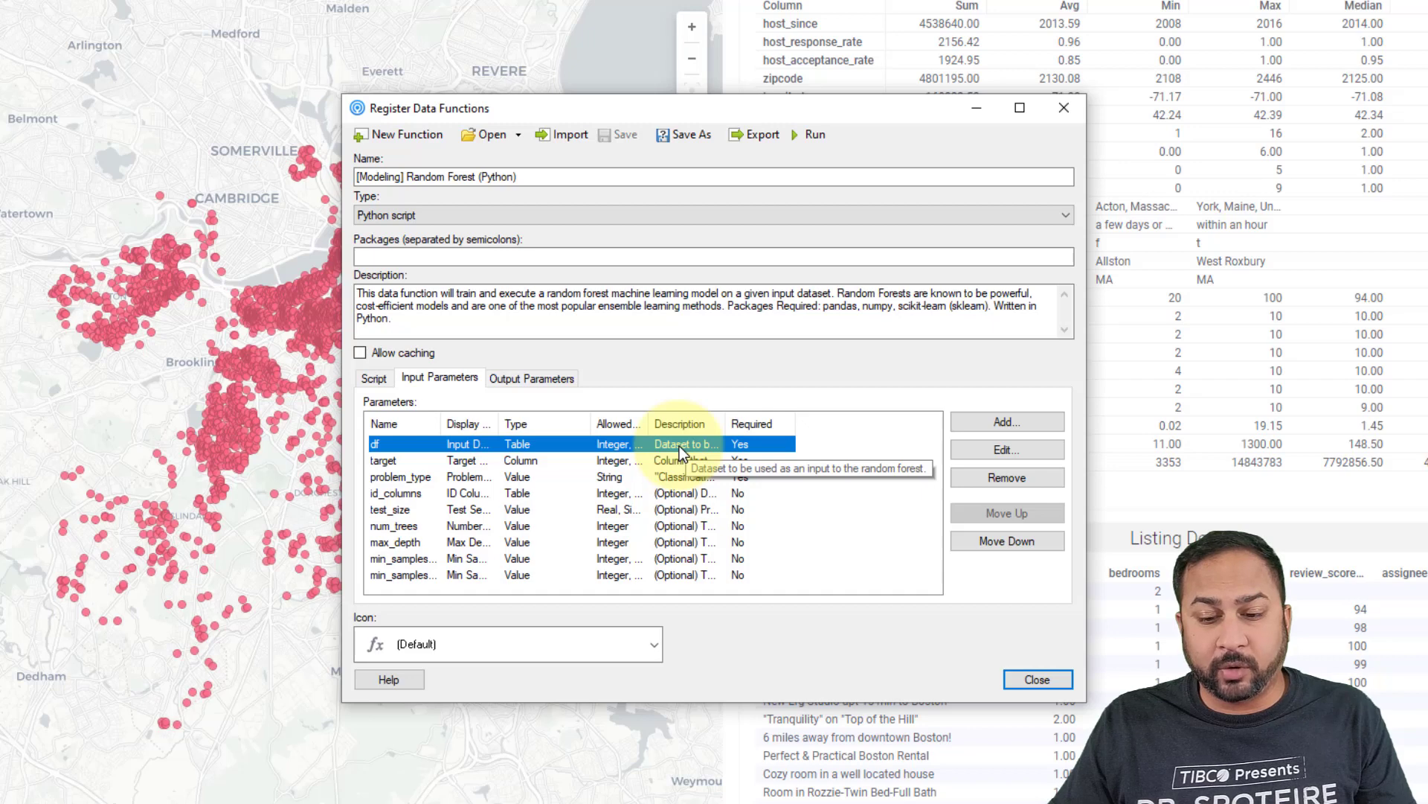
left_click(997, 450)
left_click(523, 298)
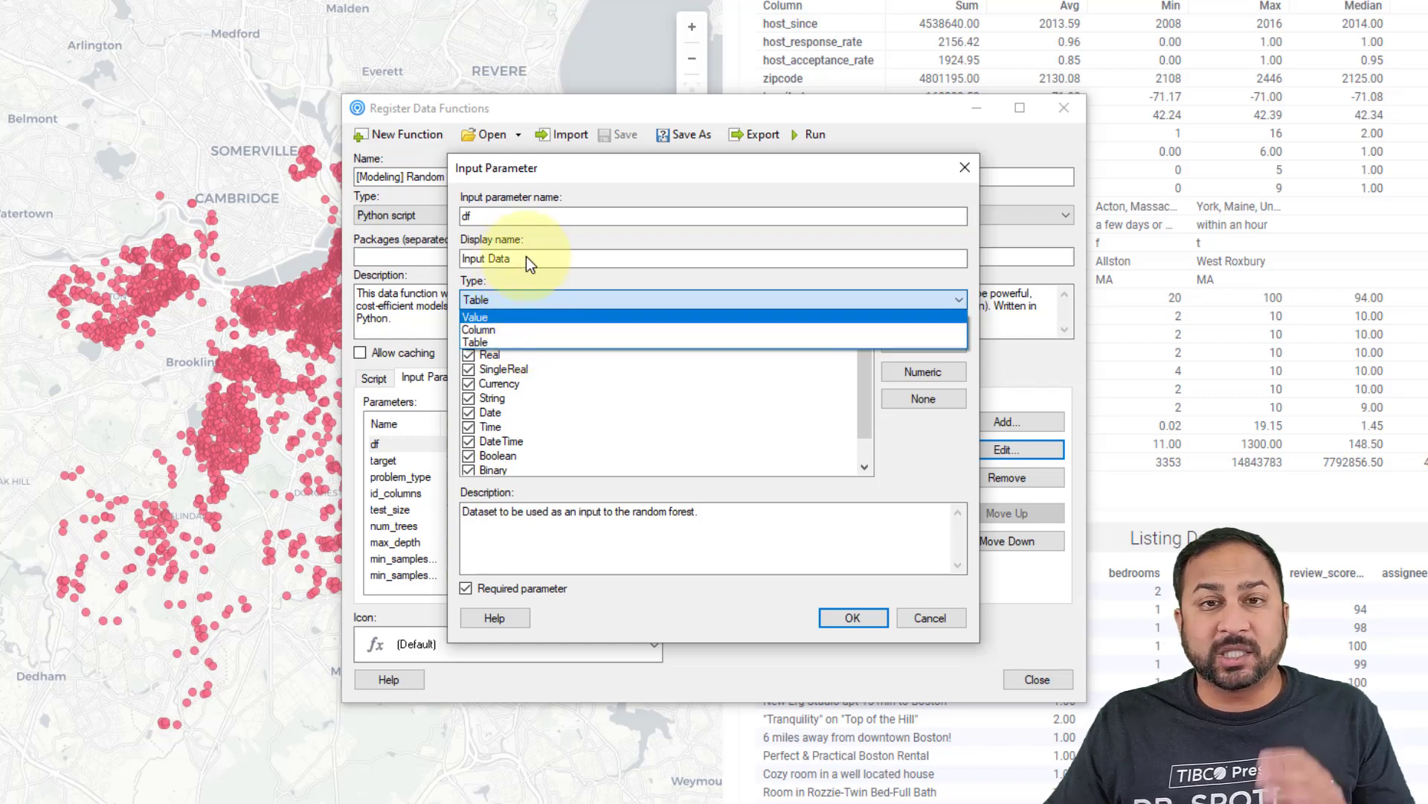
left_click(540, 530)
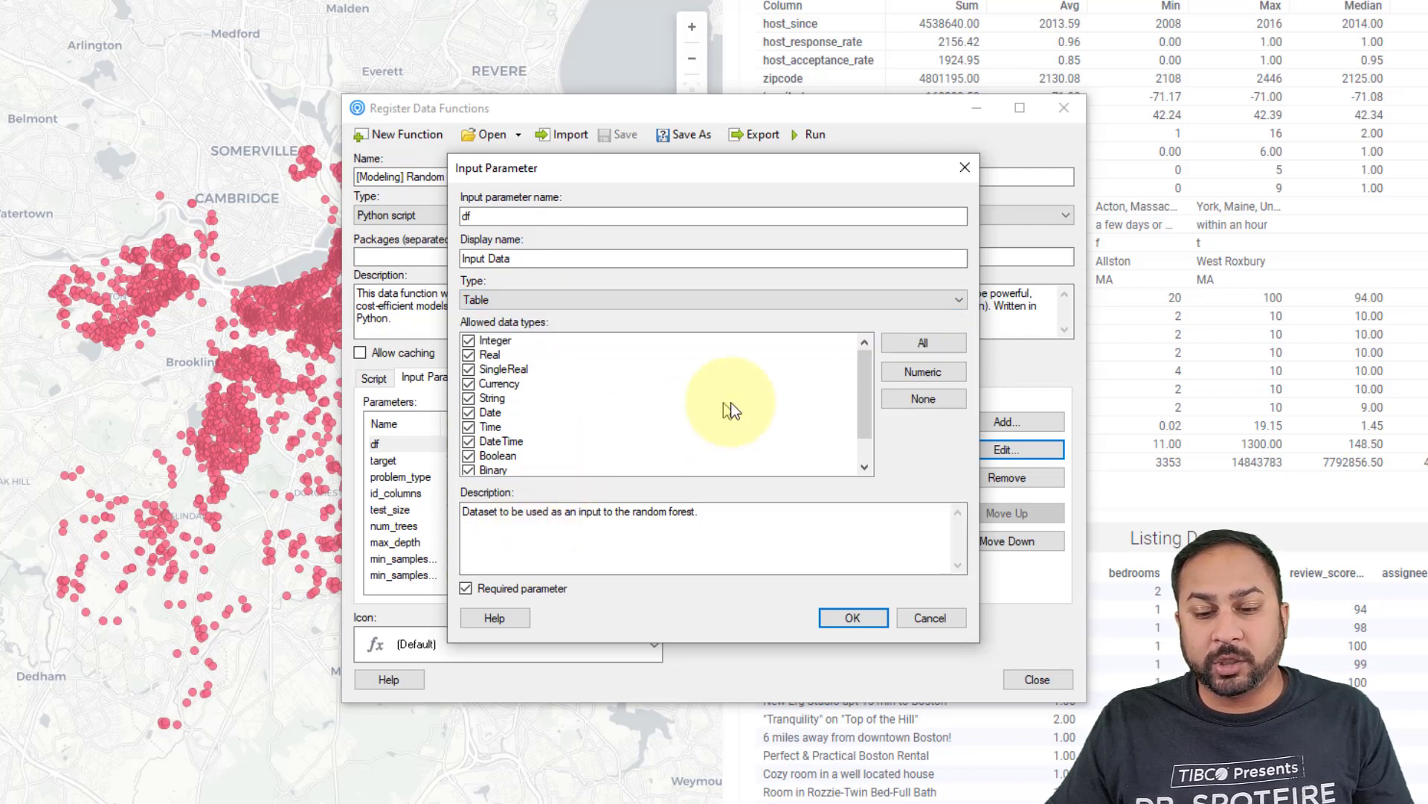
Limit the df parameter's allowed data types to numeric, allow all types again and accept the parameter
left_click(900, 374)
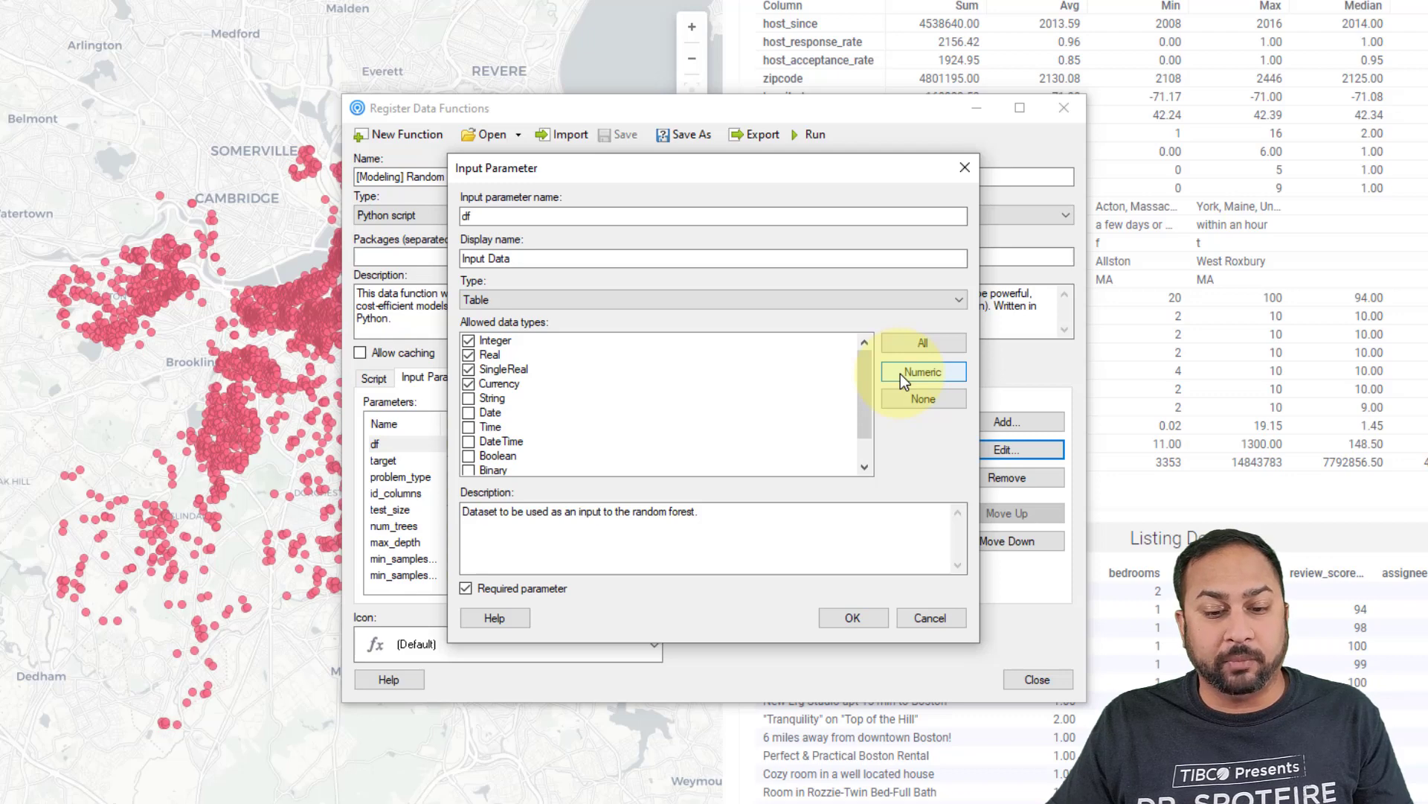
left_click(930, 344)
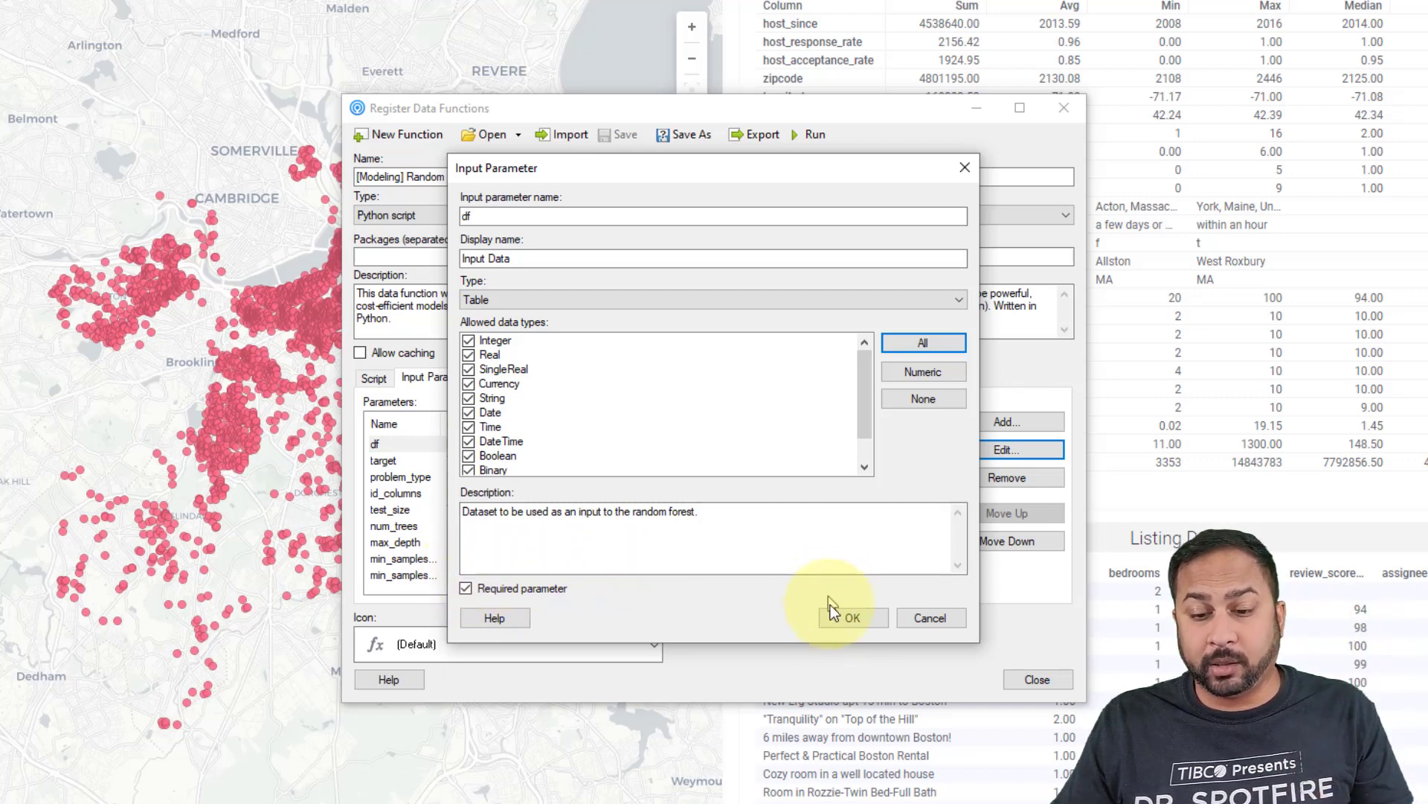
left_click(836, 622)
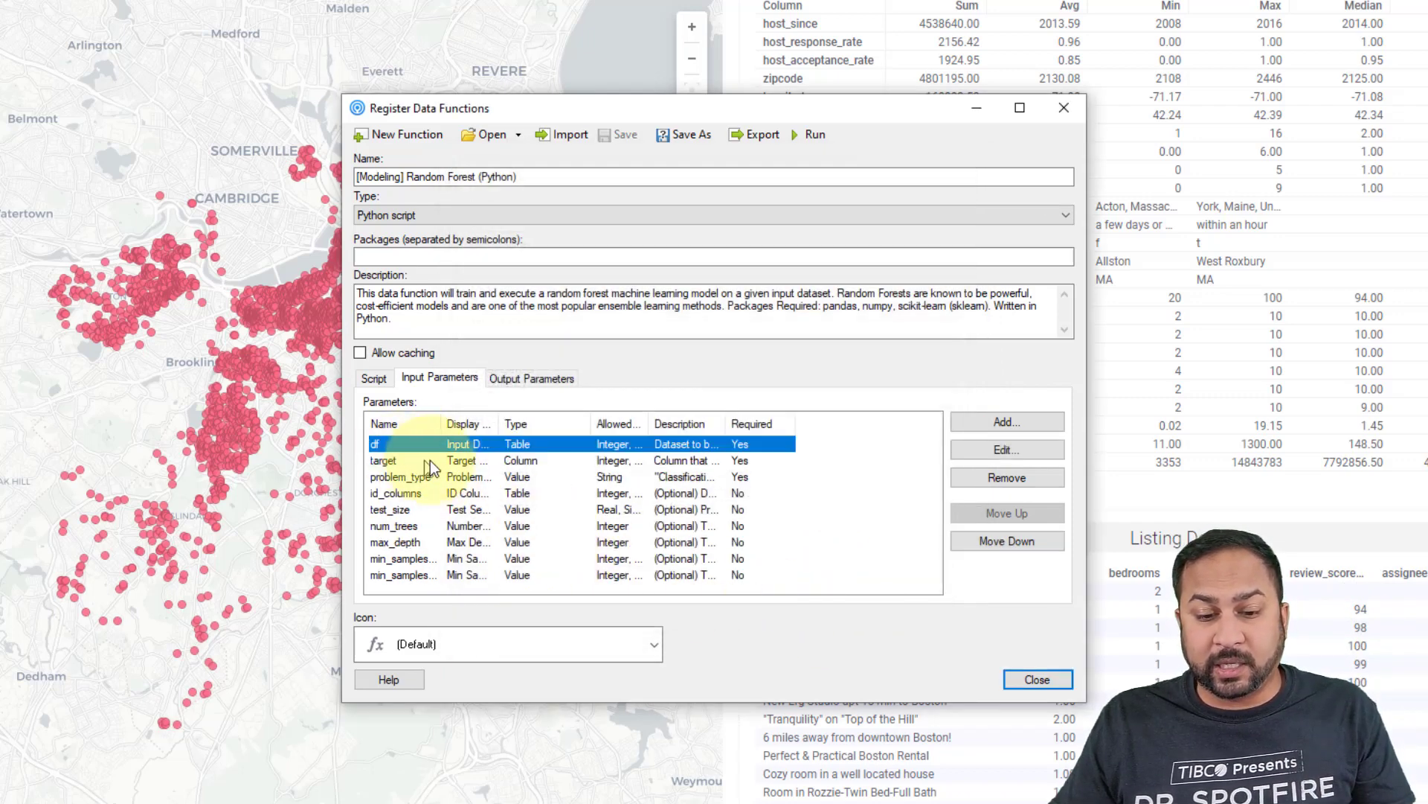
Inspect the test_set_with_prediction output parameter and its available types, keep Table and close it without saving
left_click(525, 380)
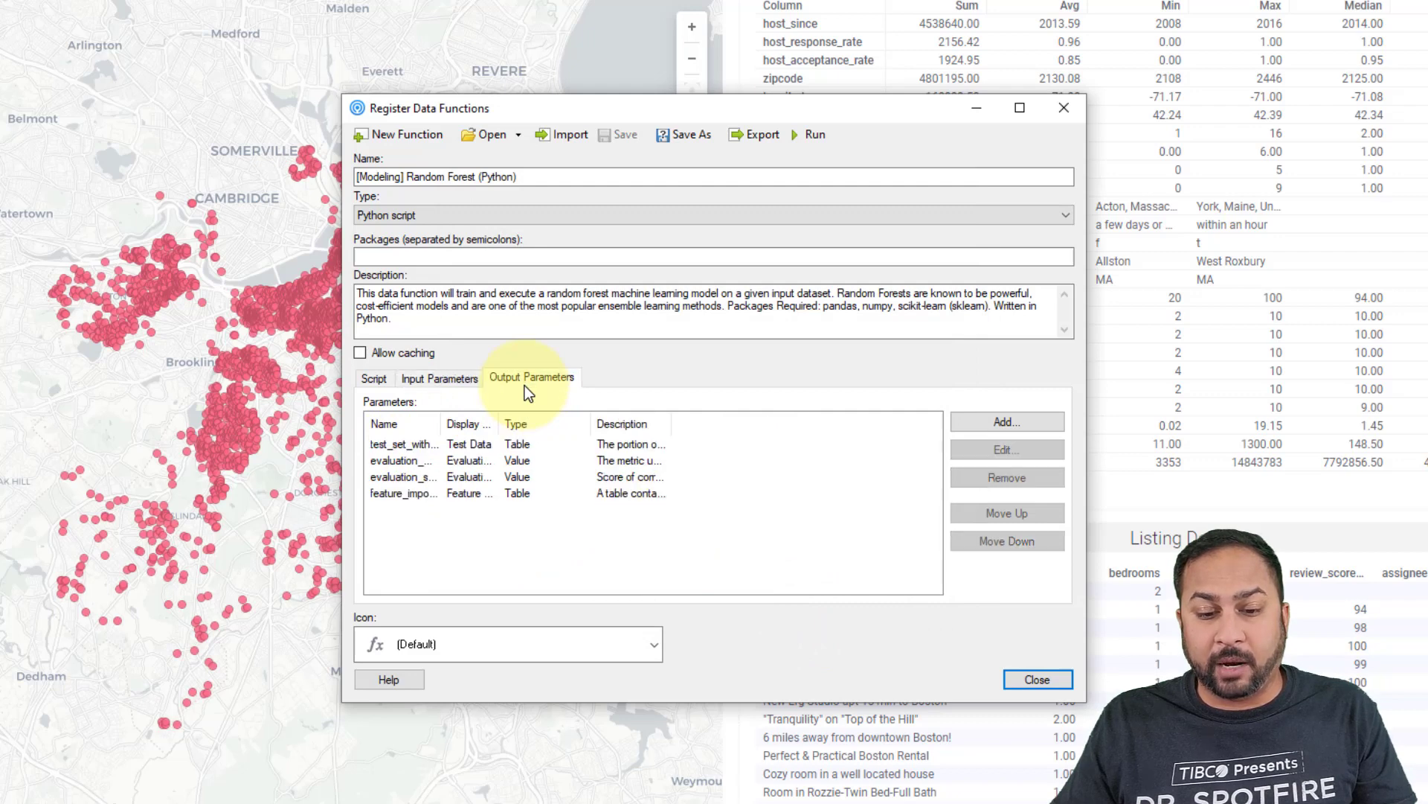
left_click(462, 443)
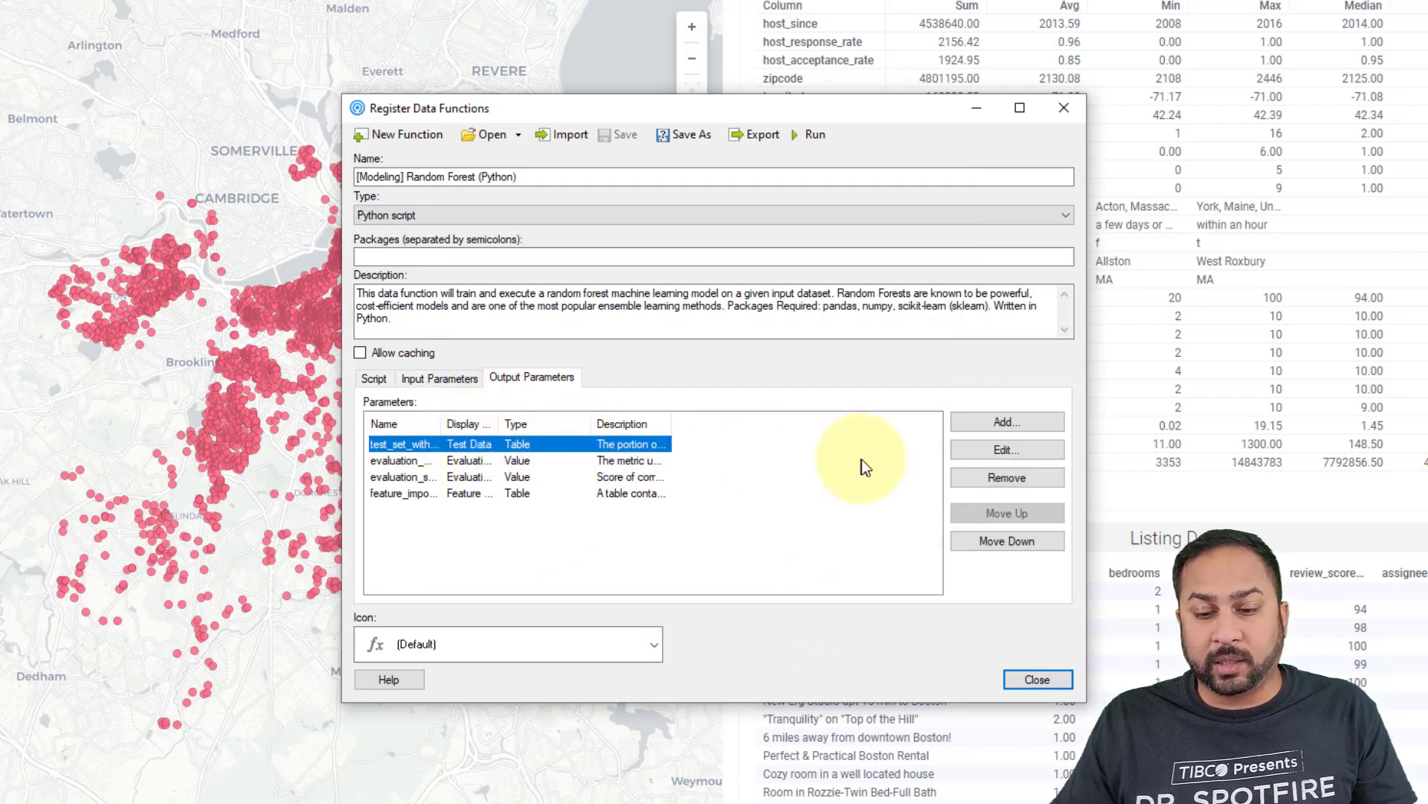
left_click(991, 451)
left_click(575, 376)
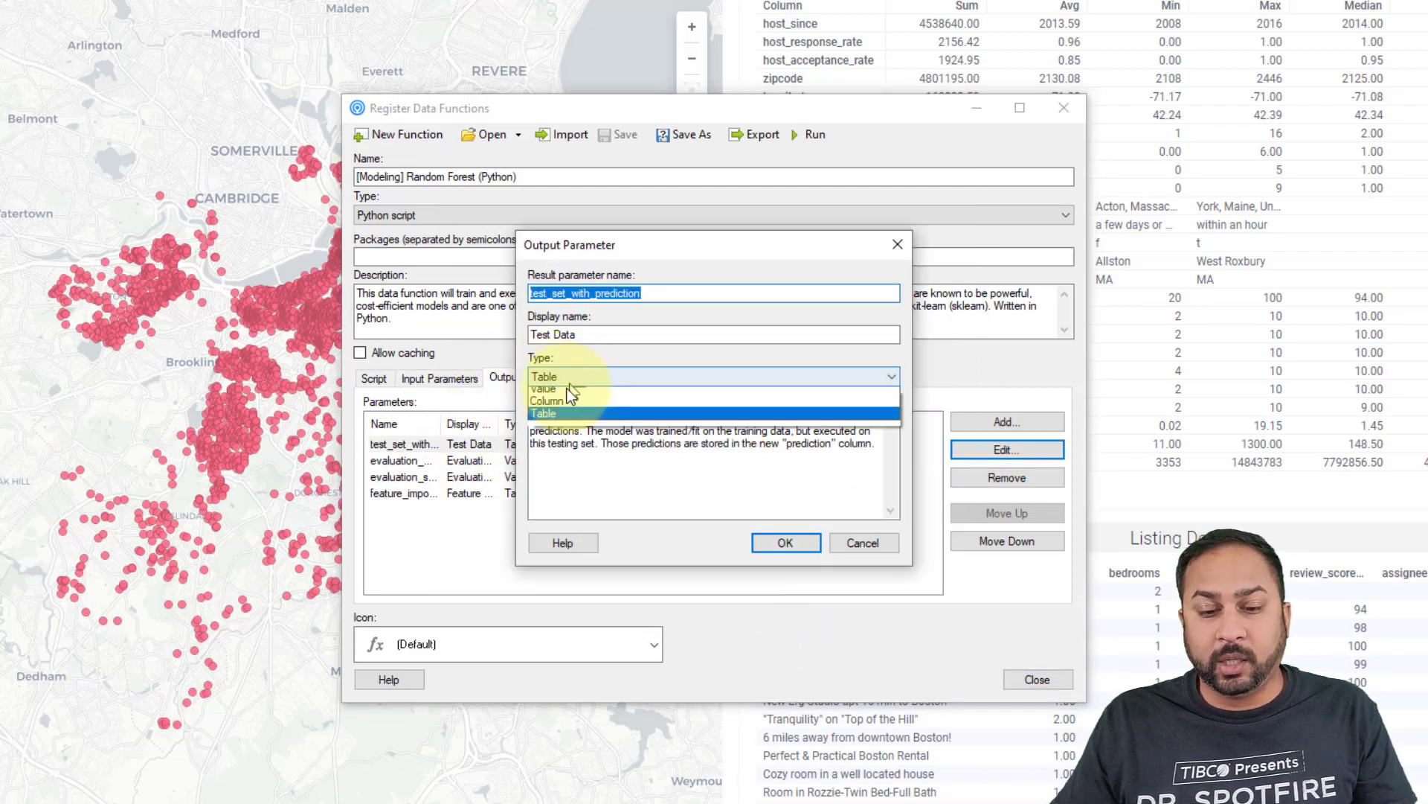
left_click(572, 419)
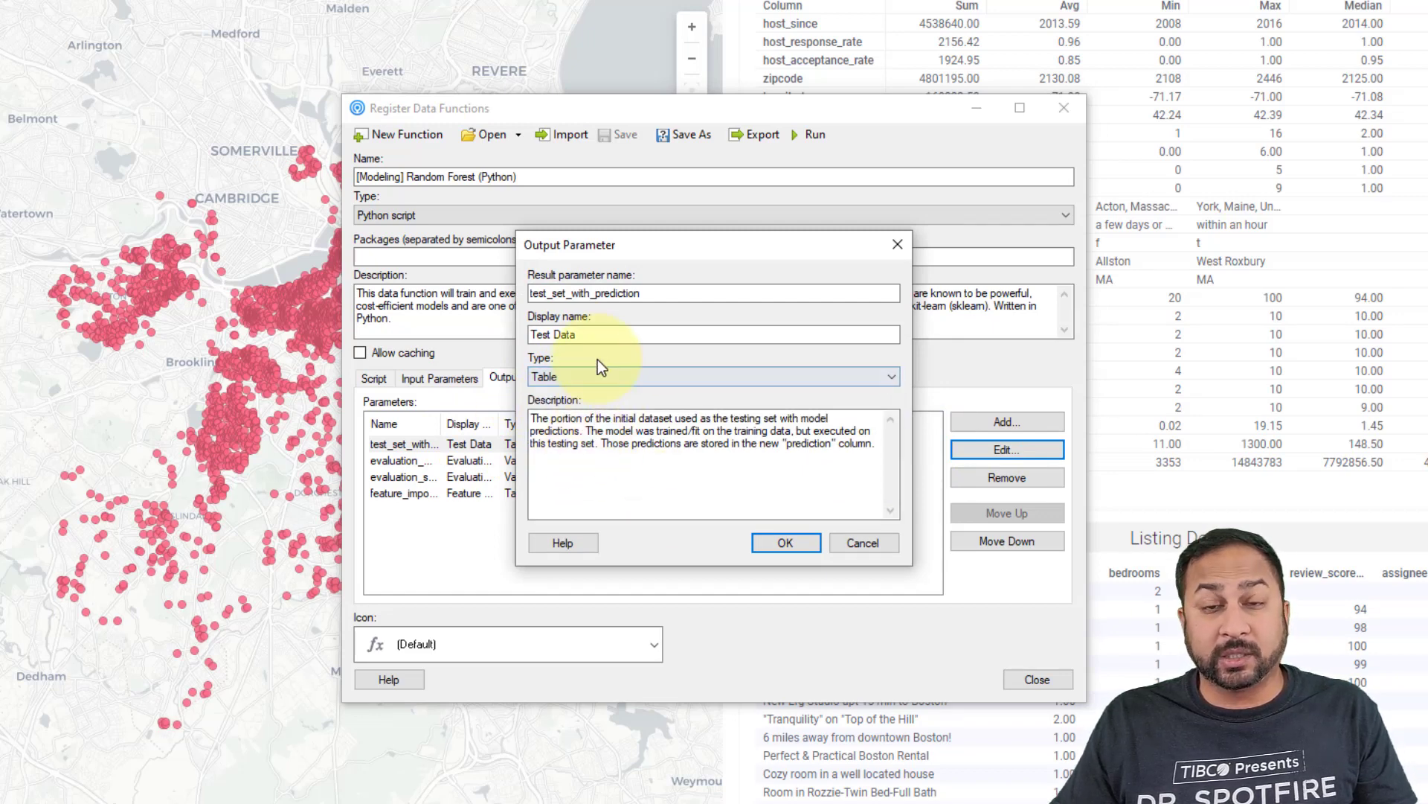
left_click(844, 545)
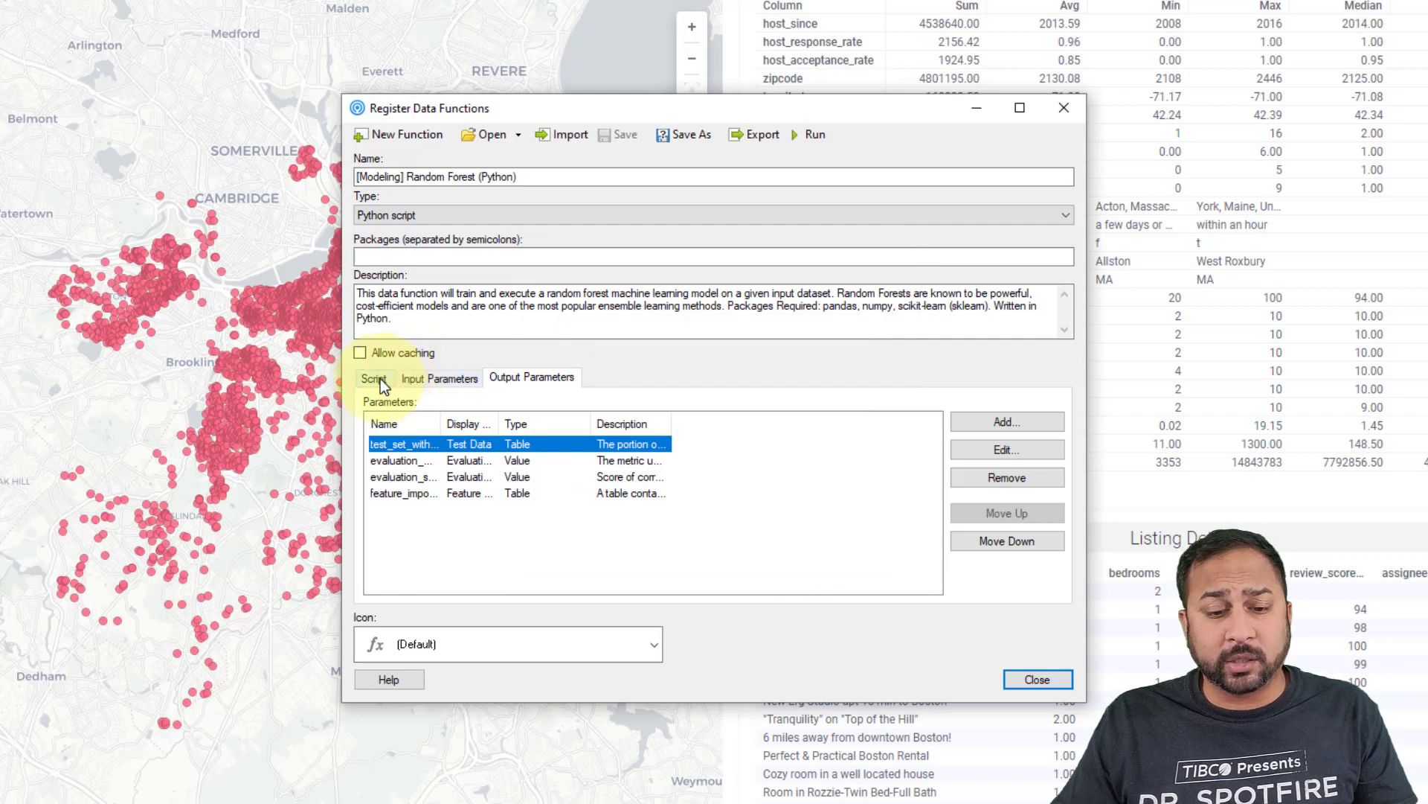
Inspect the df input parameter's definition from its use in the script's pd.concat line, close it unchanged and continue reading the script
left_click(374, 378)
scroll(454, 440, "down", 4)
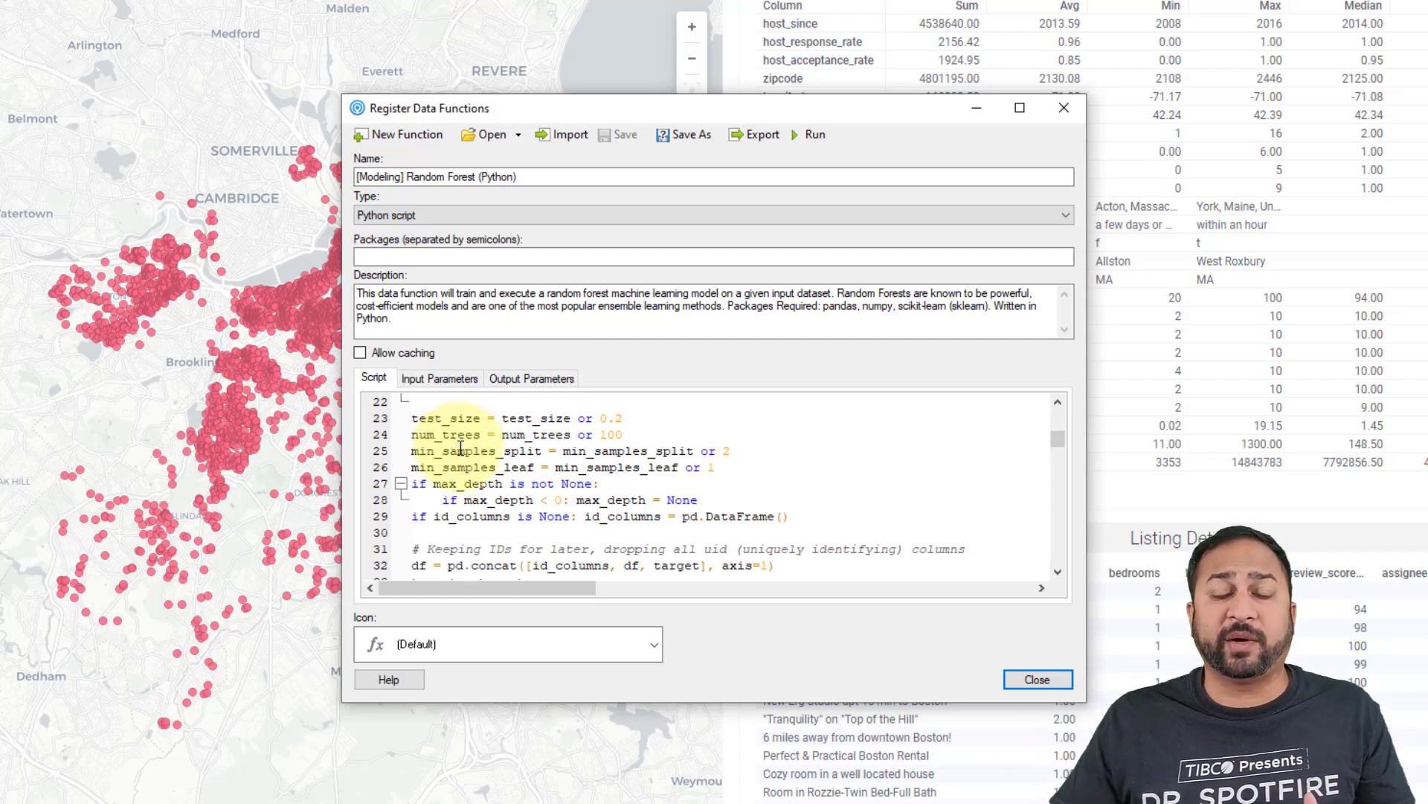
scroll(479, 465, "down", 1)
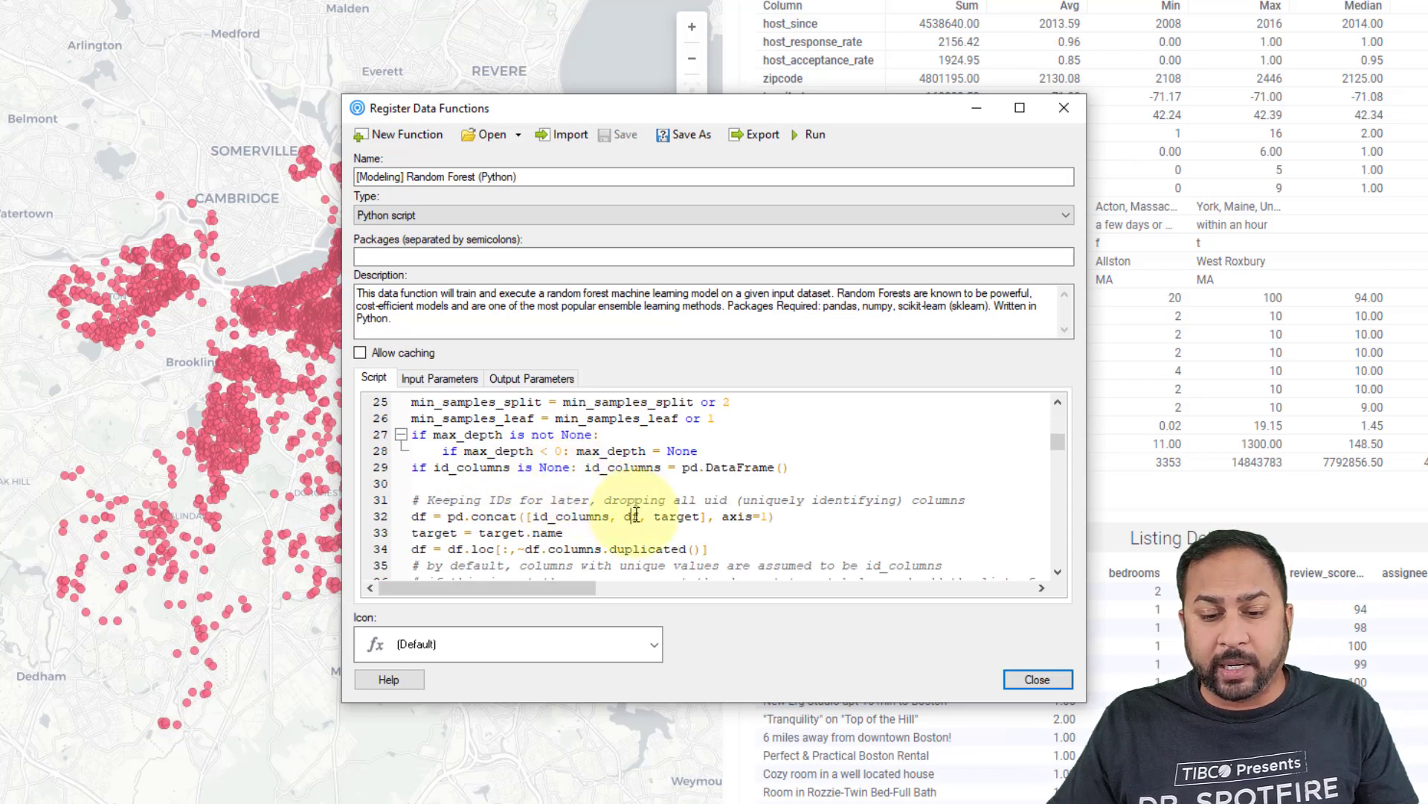
double_click(631, 515)
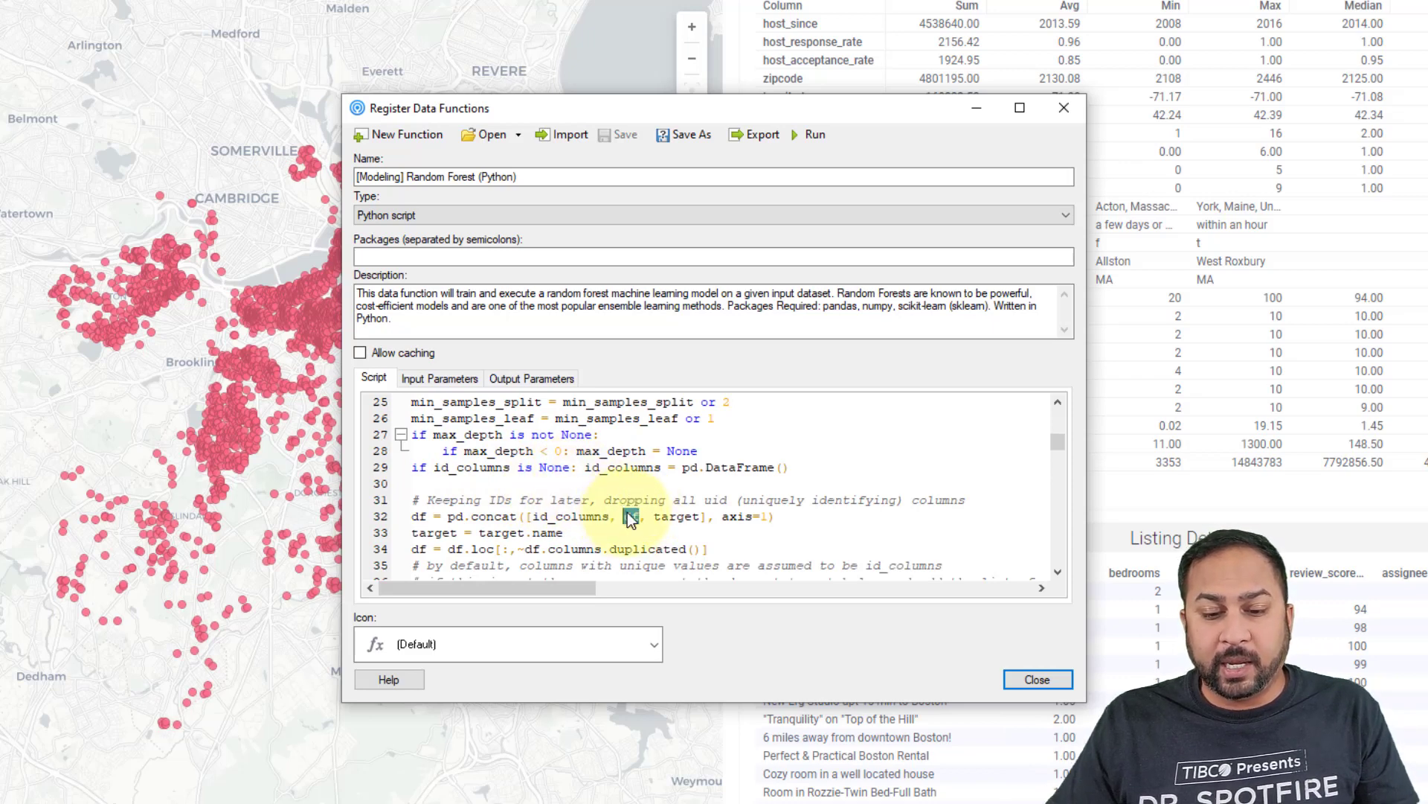
right_click(629, 515)
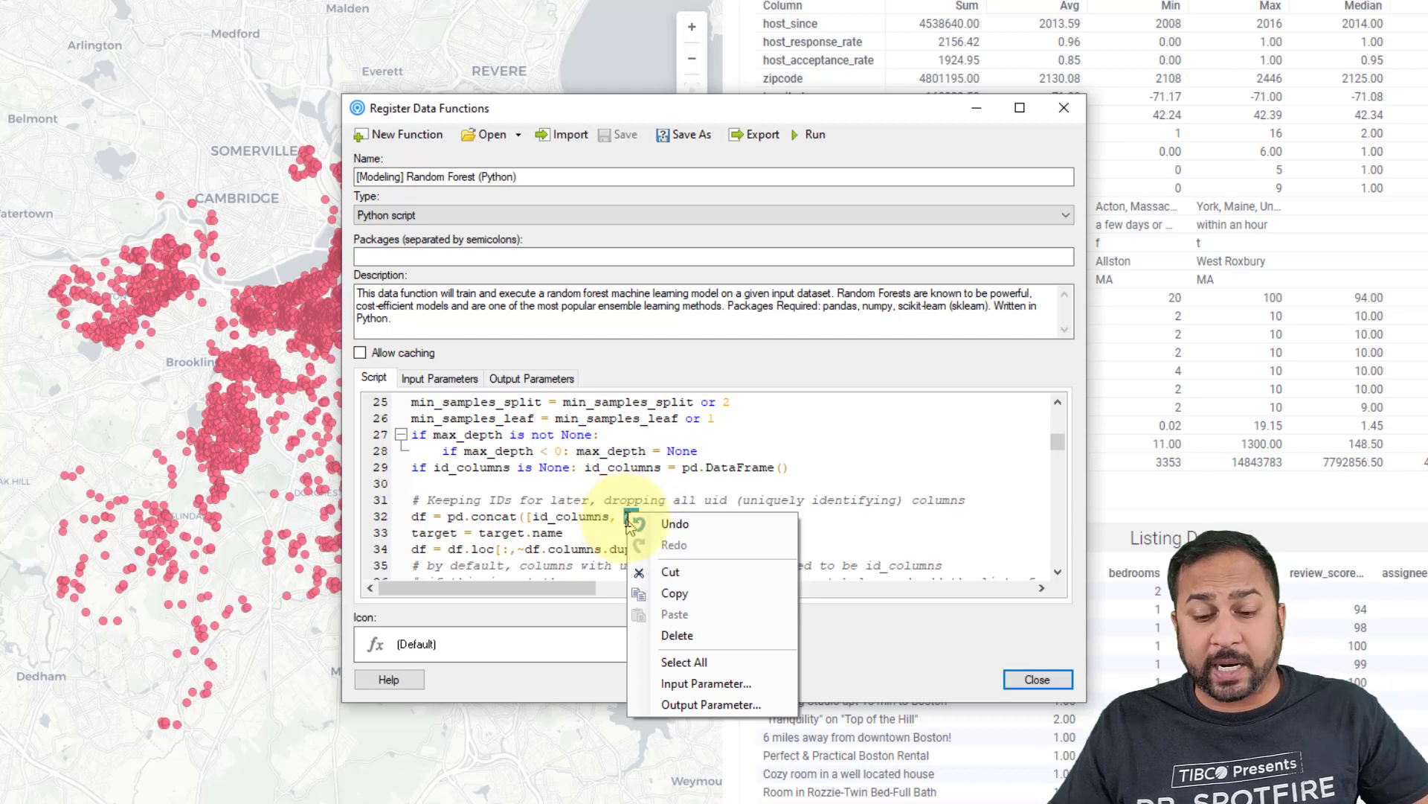
left_click(674, 681)
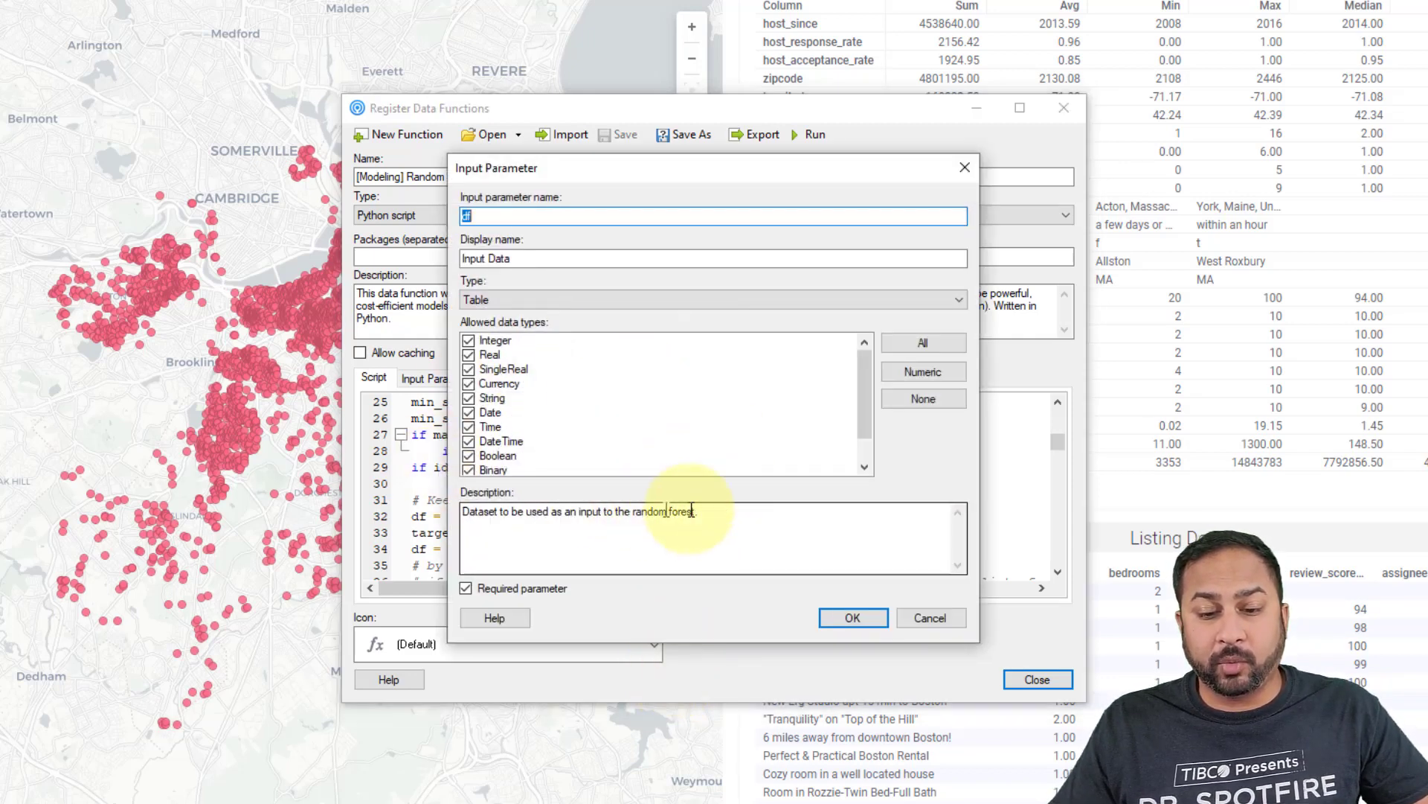
left_click(930, 618)
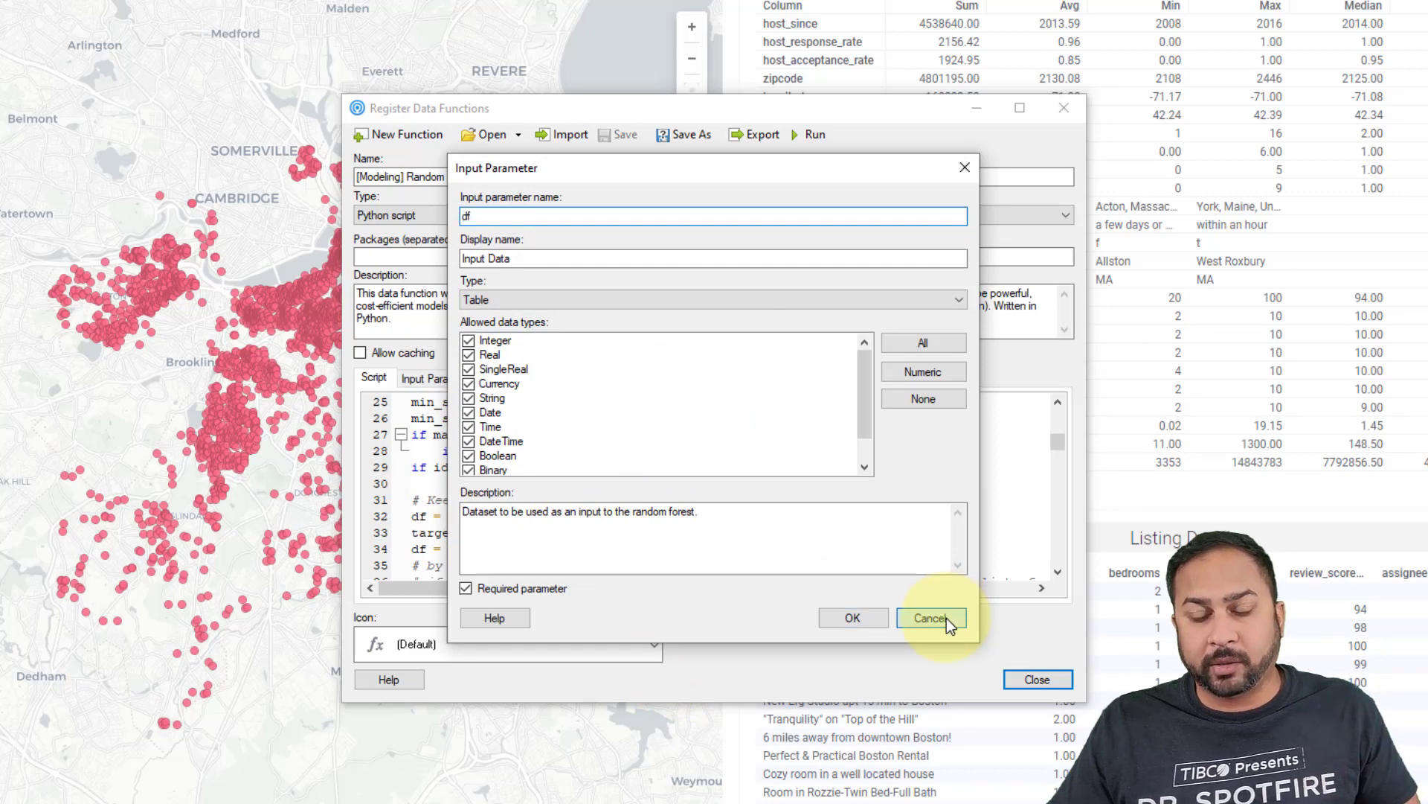
scroll(598, 480, "down", 3)
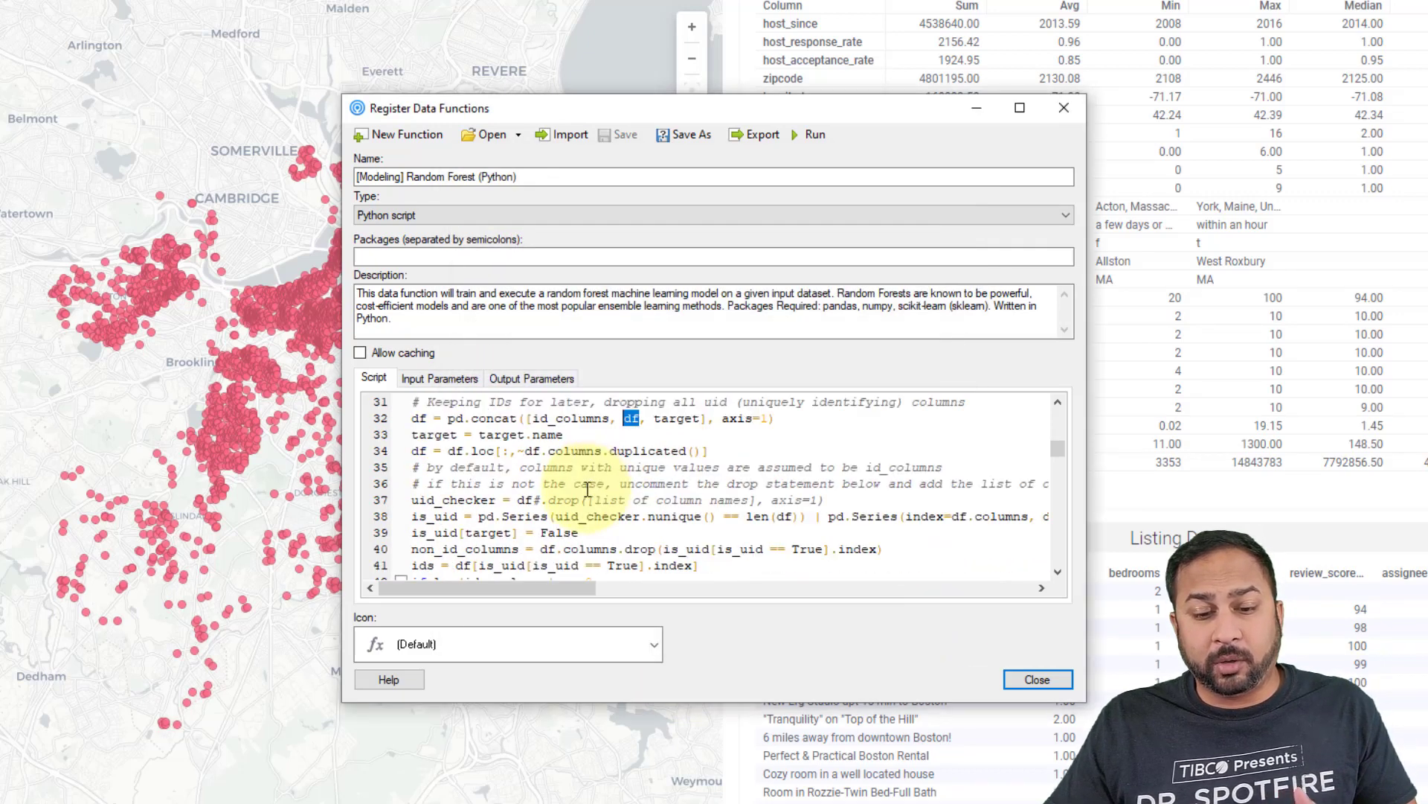
Review the function's input and output parameter lists and set its icon to Prediction
left_click(461, 378)
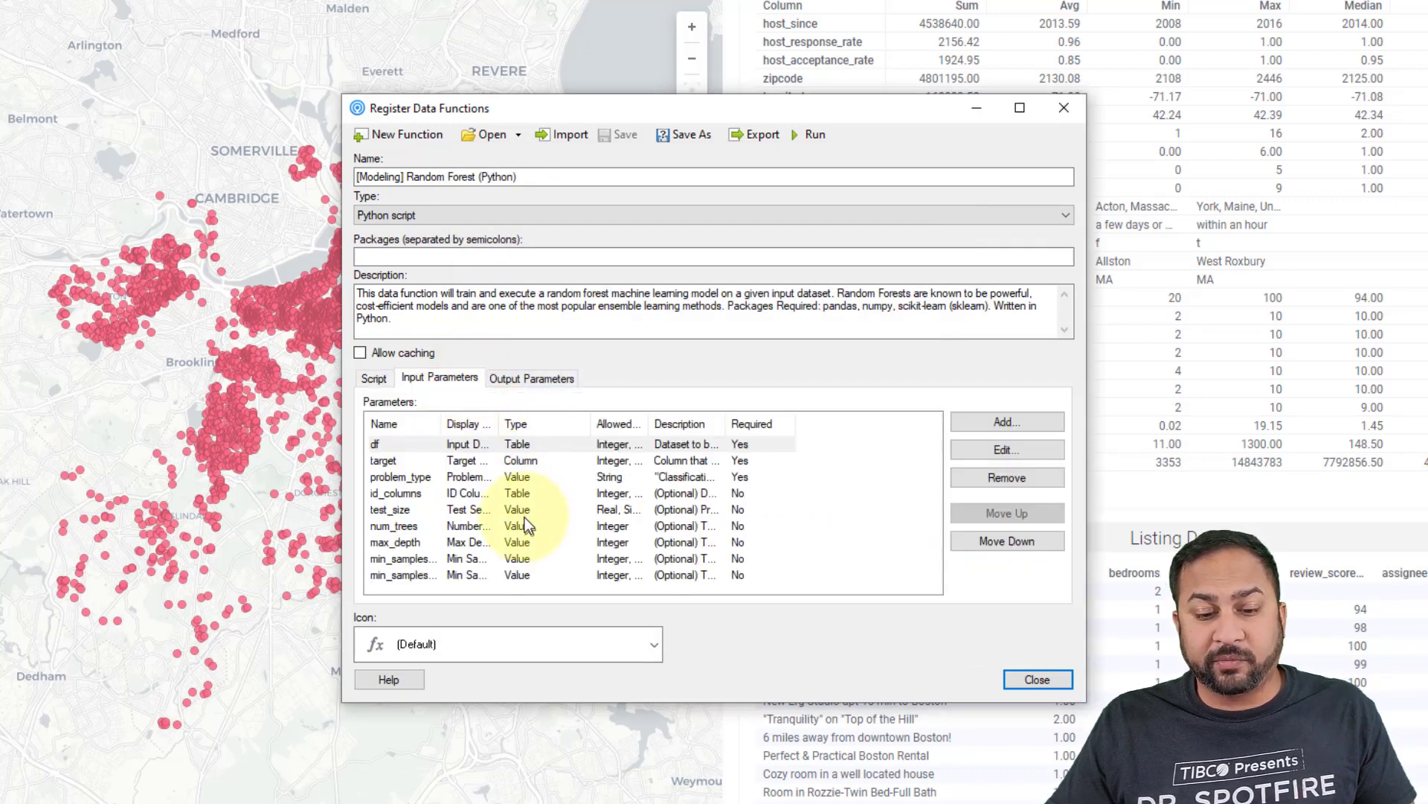
left_click(533, 378)
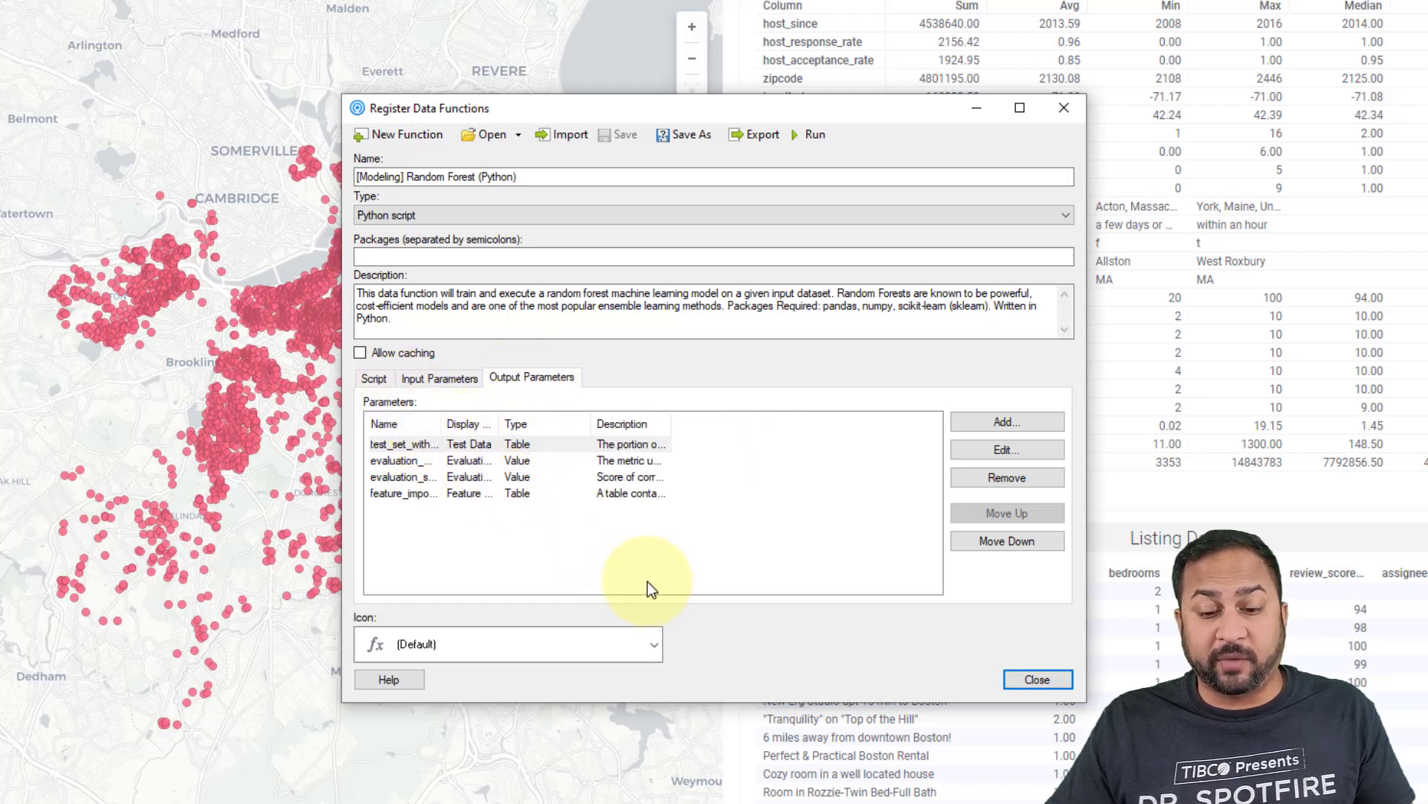
left_click(651, 642)
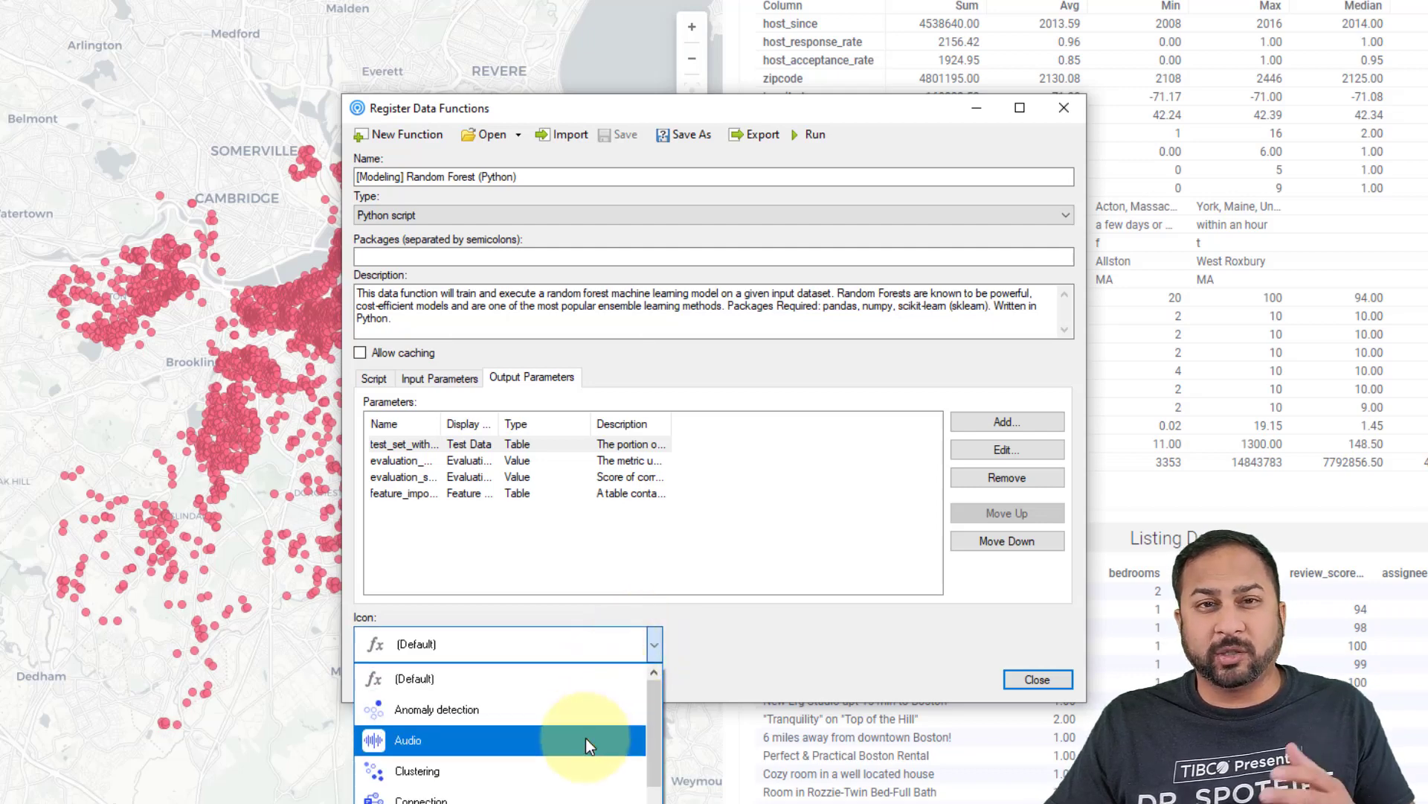
scroll(585, 741, "down", 1)
scroll(585, 743, "down", 1)
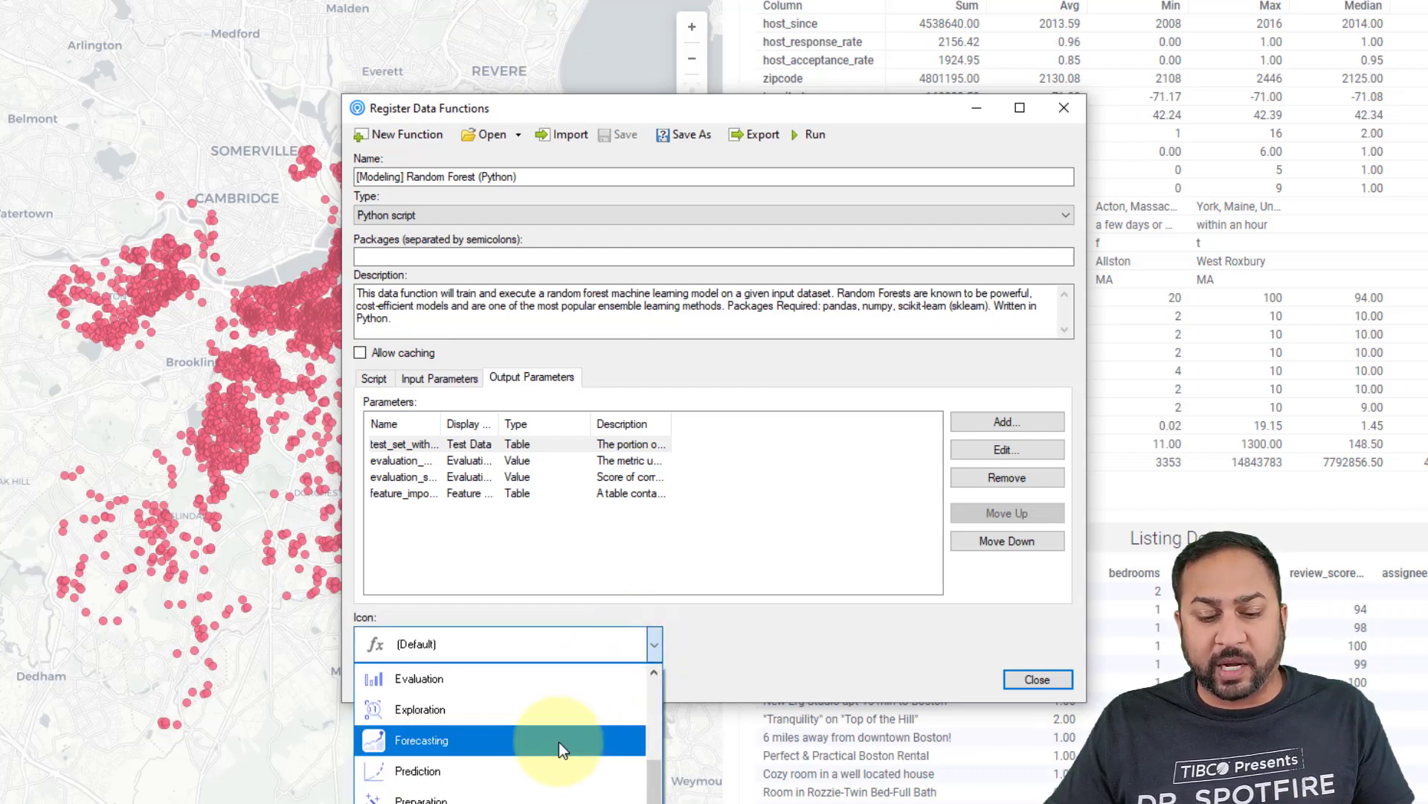
left_click(439, 777)
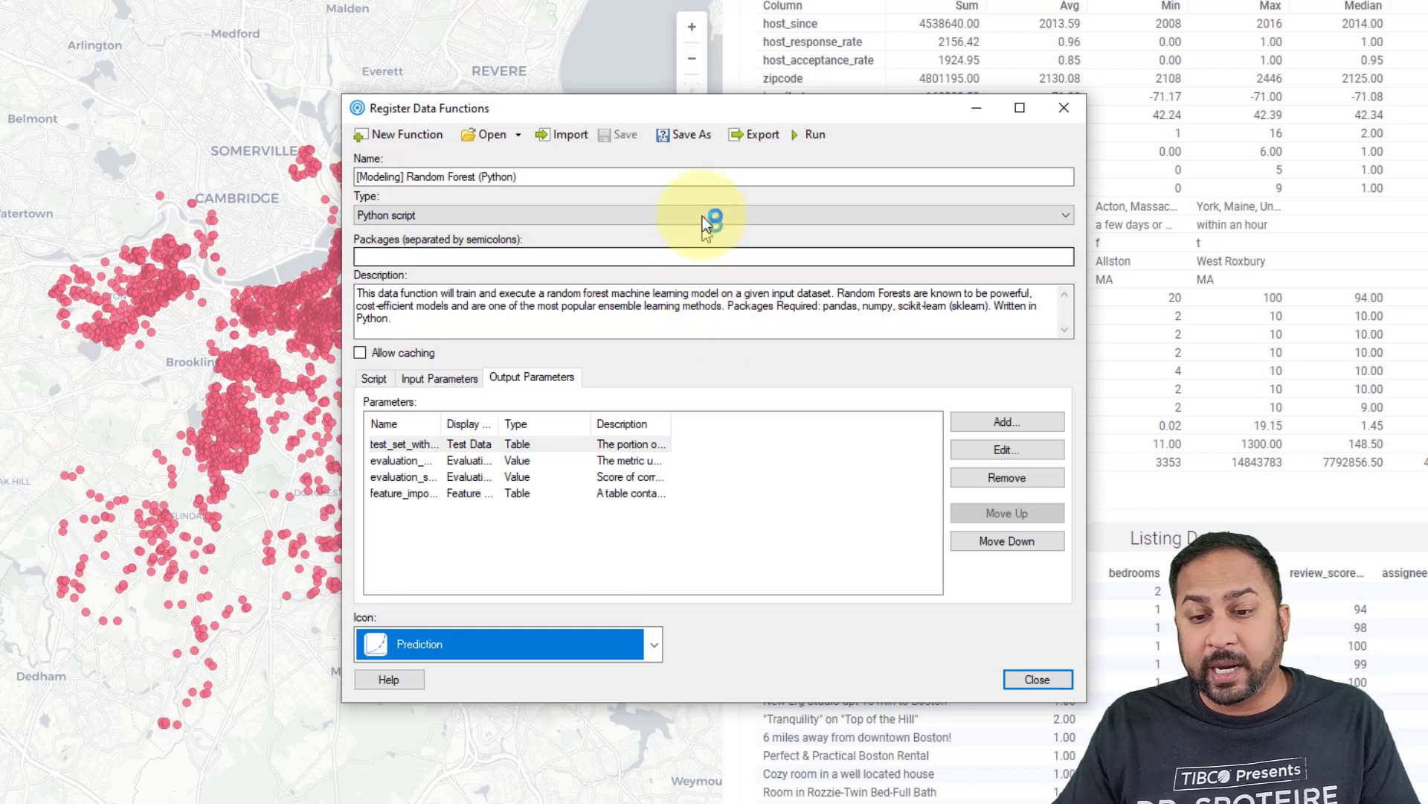
Run the function, set Input Data to take columns from Listings_Clean_Train, and view the available columns without selecting any
left_click(791, 141)
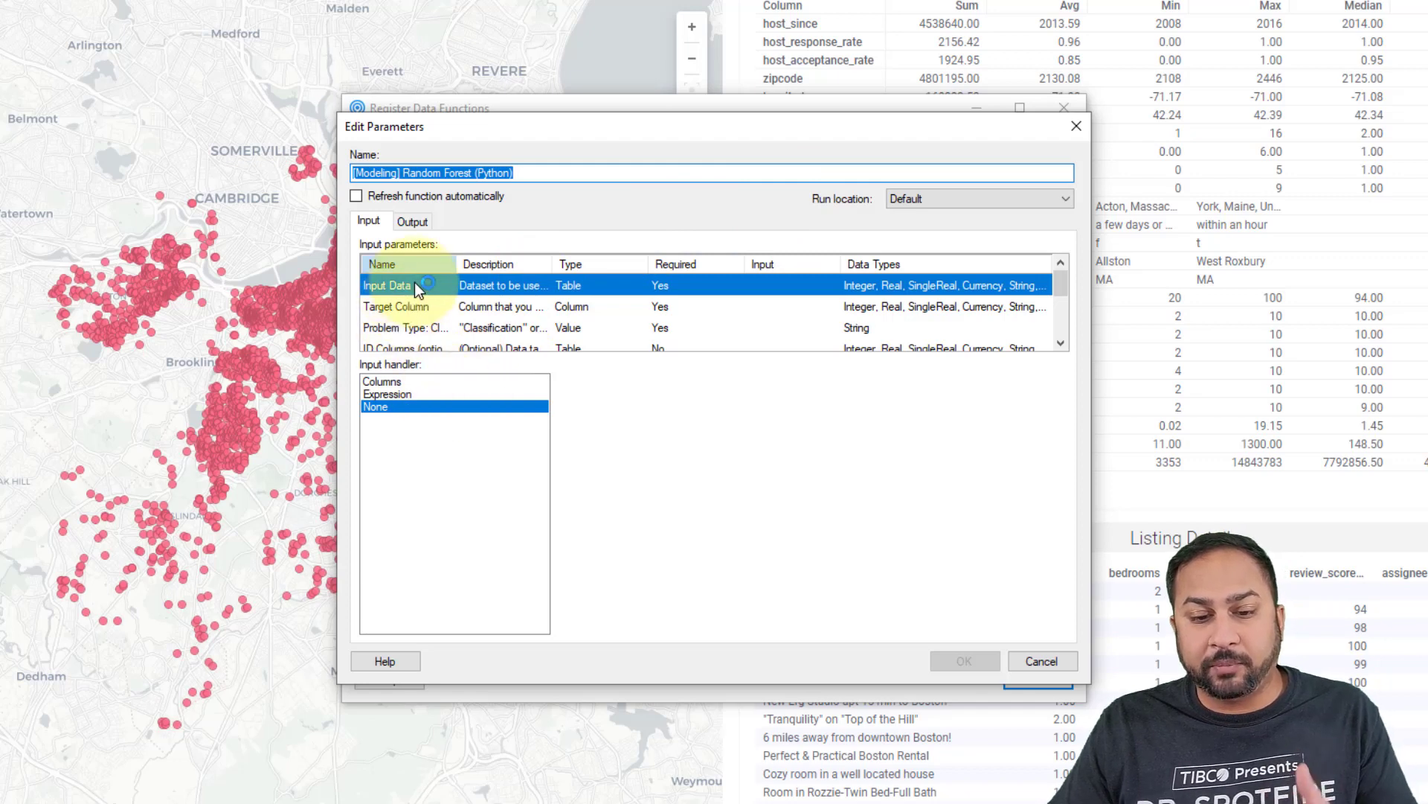
left_click(399, 382)
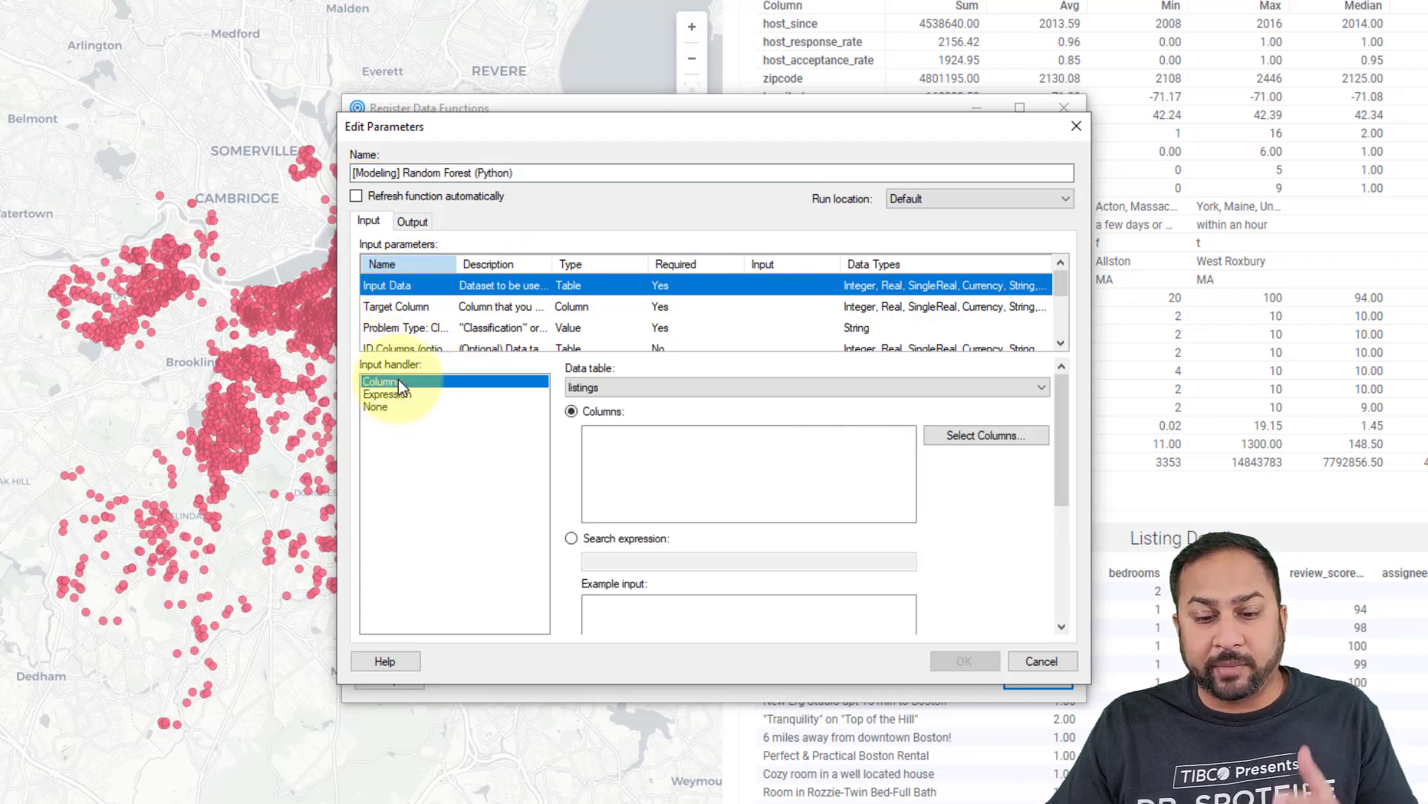
left_click(571, 386)
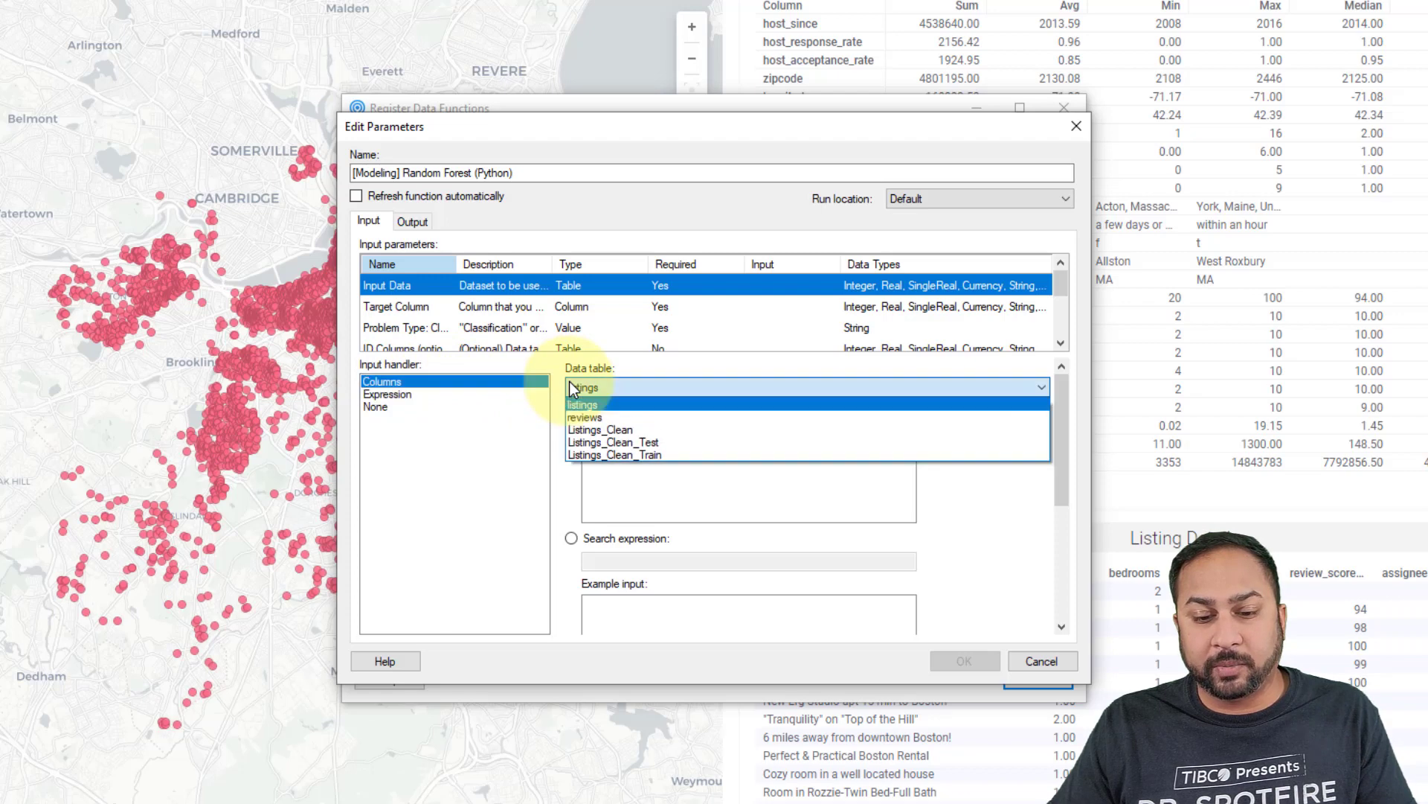
left_click(586, 454)
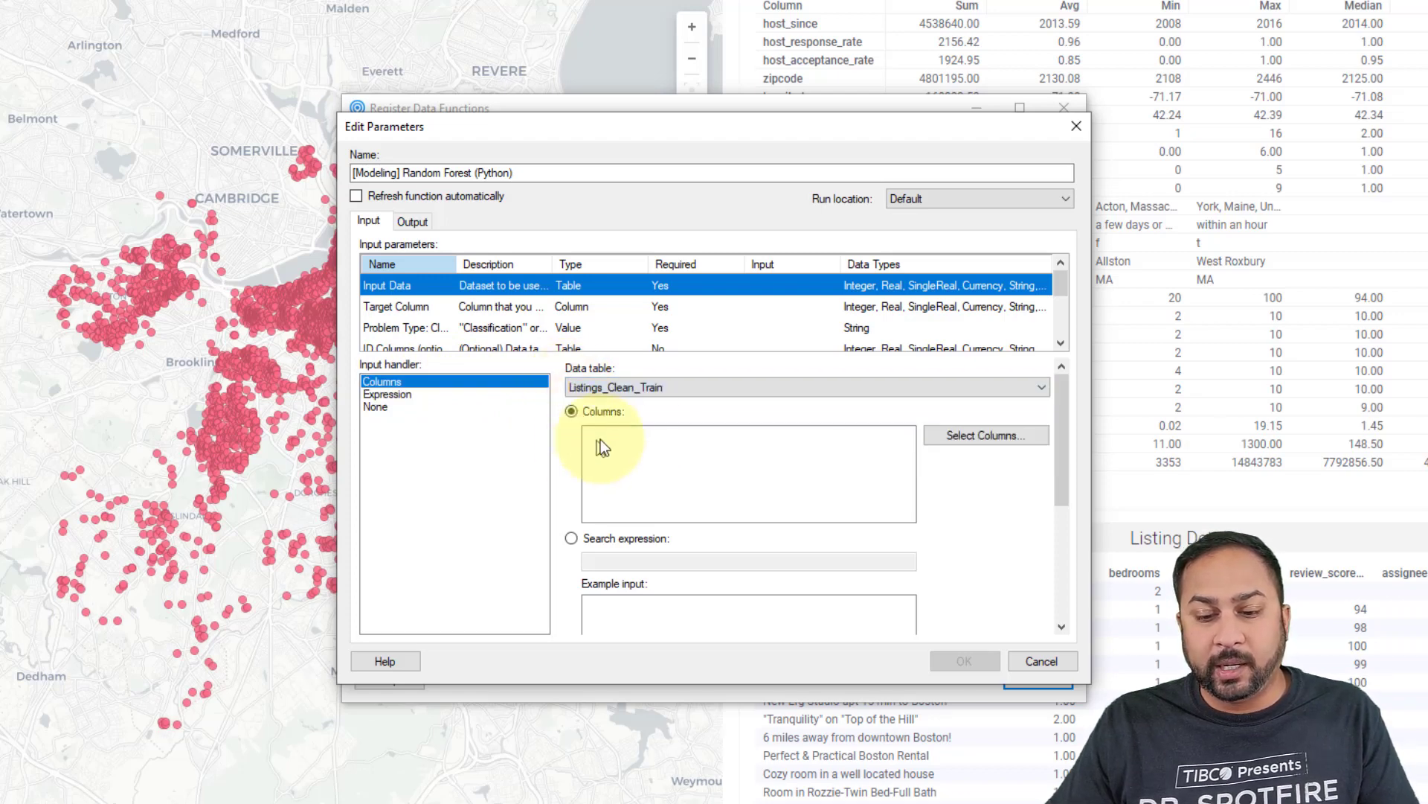
left_click(990, 438)
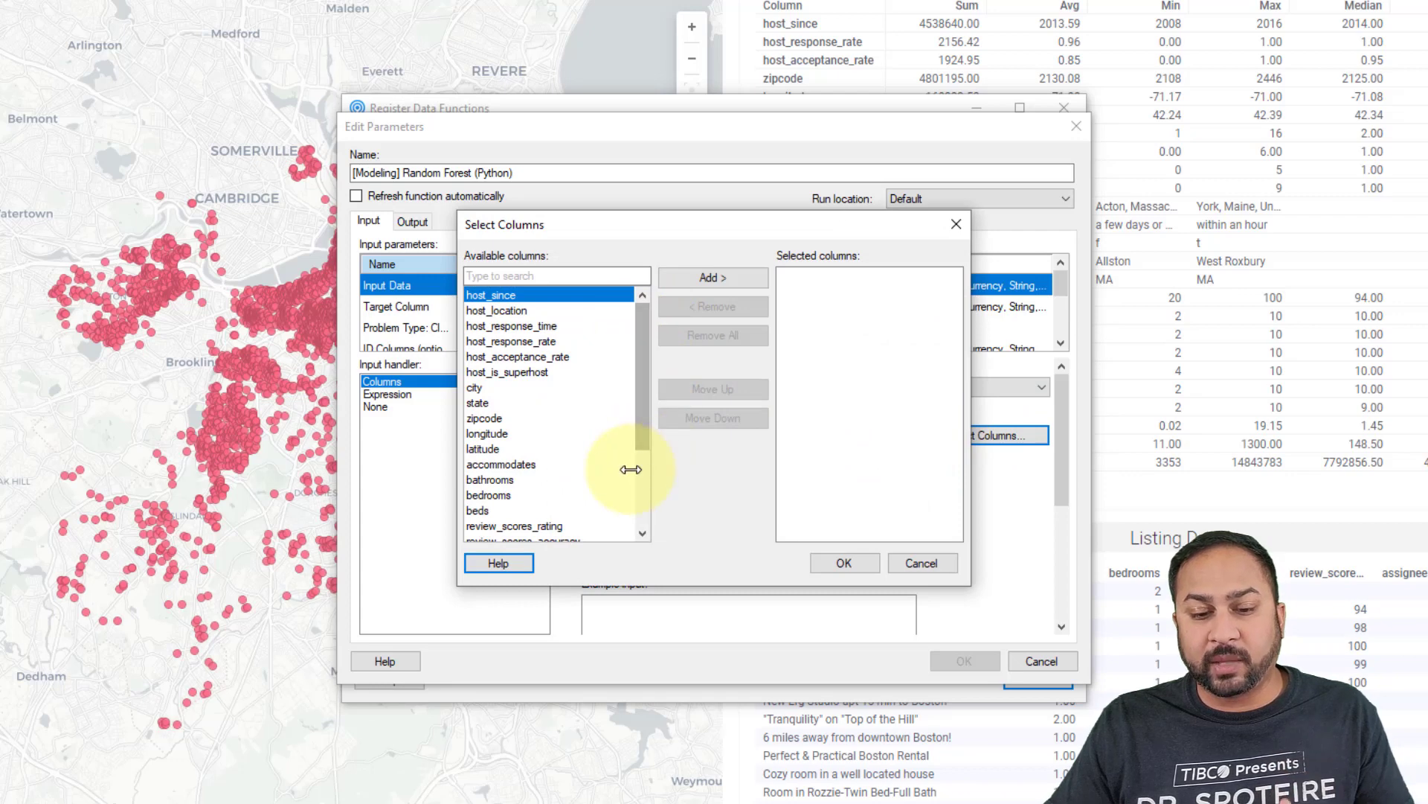
left_click(915, 563)
Define the Input Data columns with the search expression * and review the matching columns and row-limiting options
left_click(654, 541)
left_click(672, 559)
type("*")
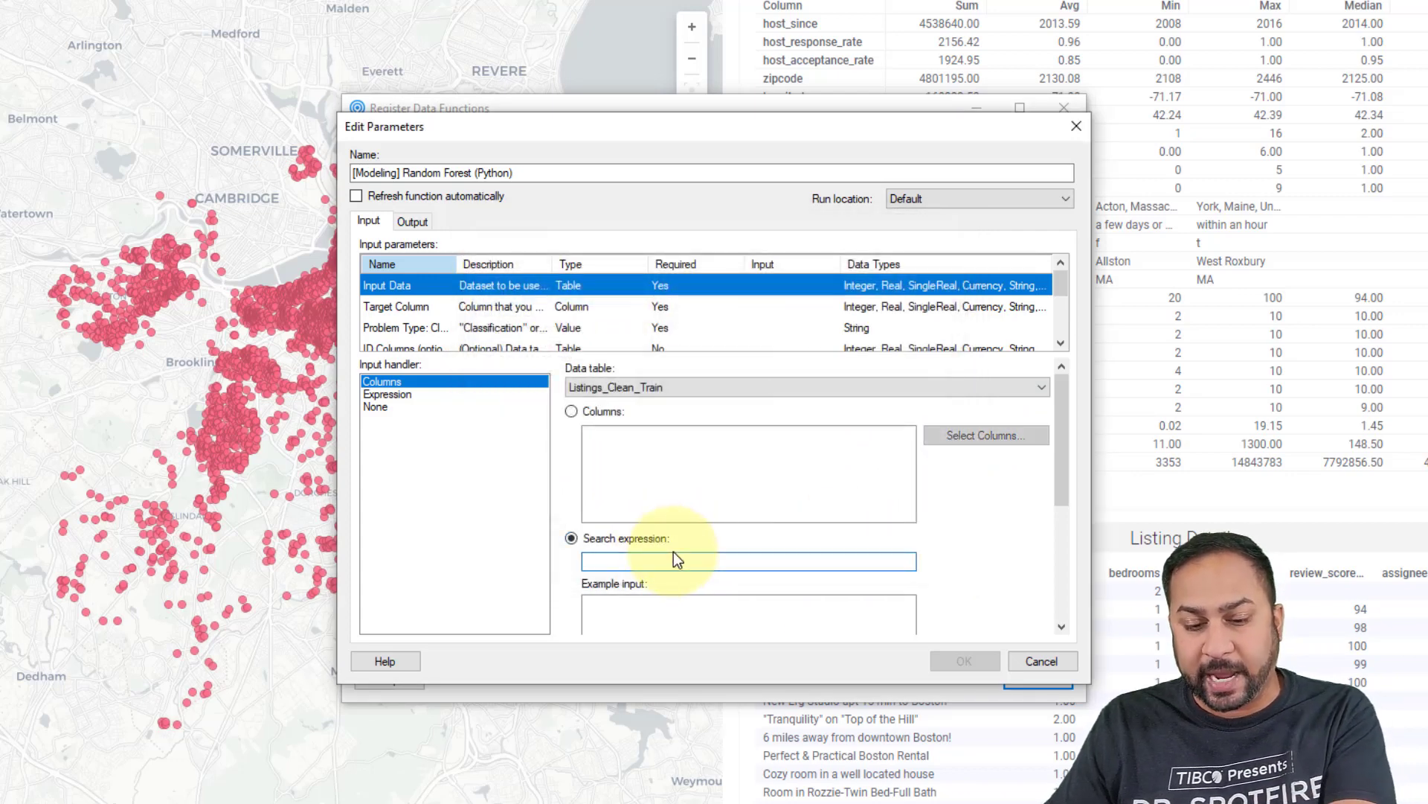
scroll(672, 551, "down", 2)
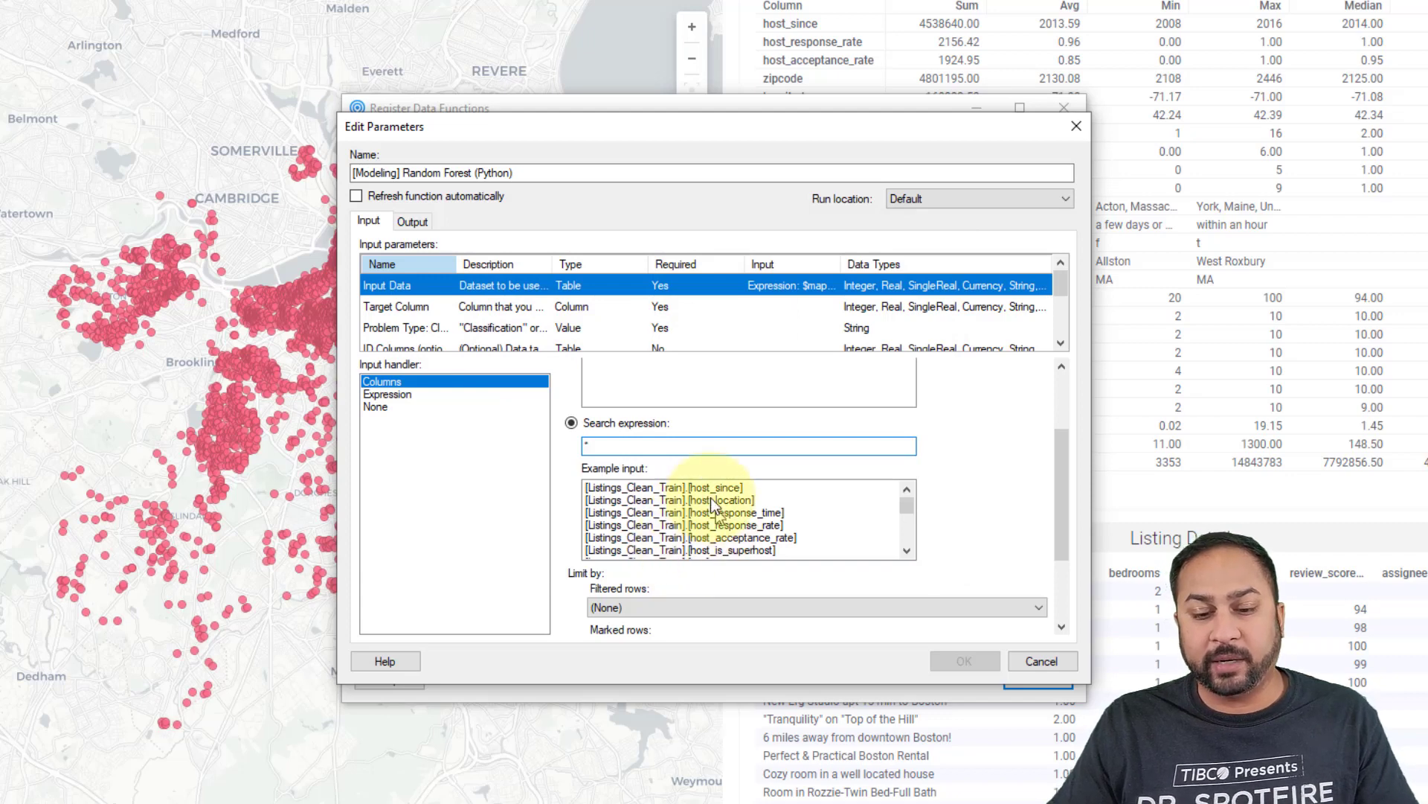
scroll(685, 534, "down", 8)
scroll(655, 552, "down", 1)
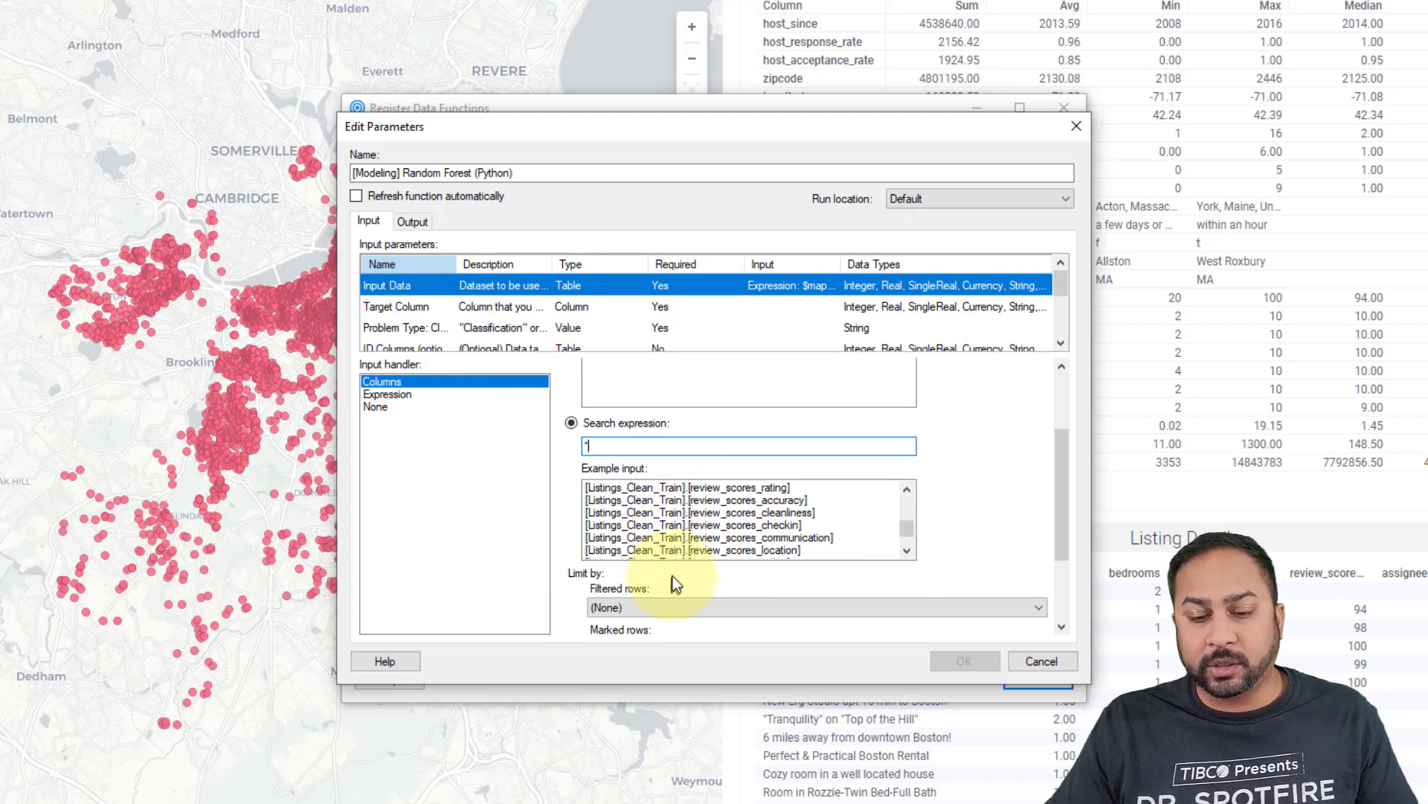
scroll(670, 572, "down", 3)
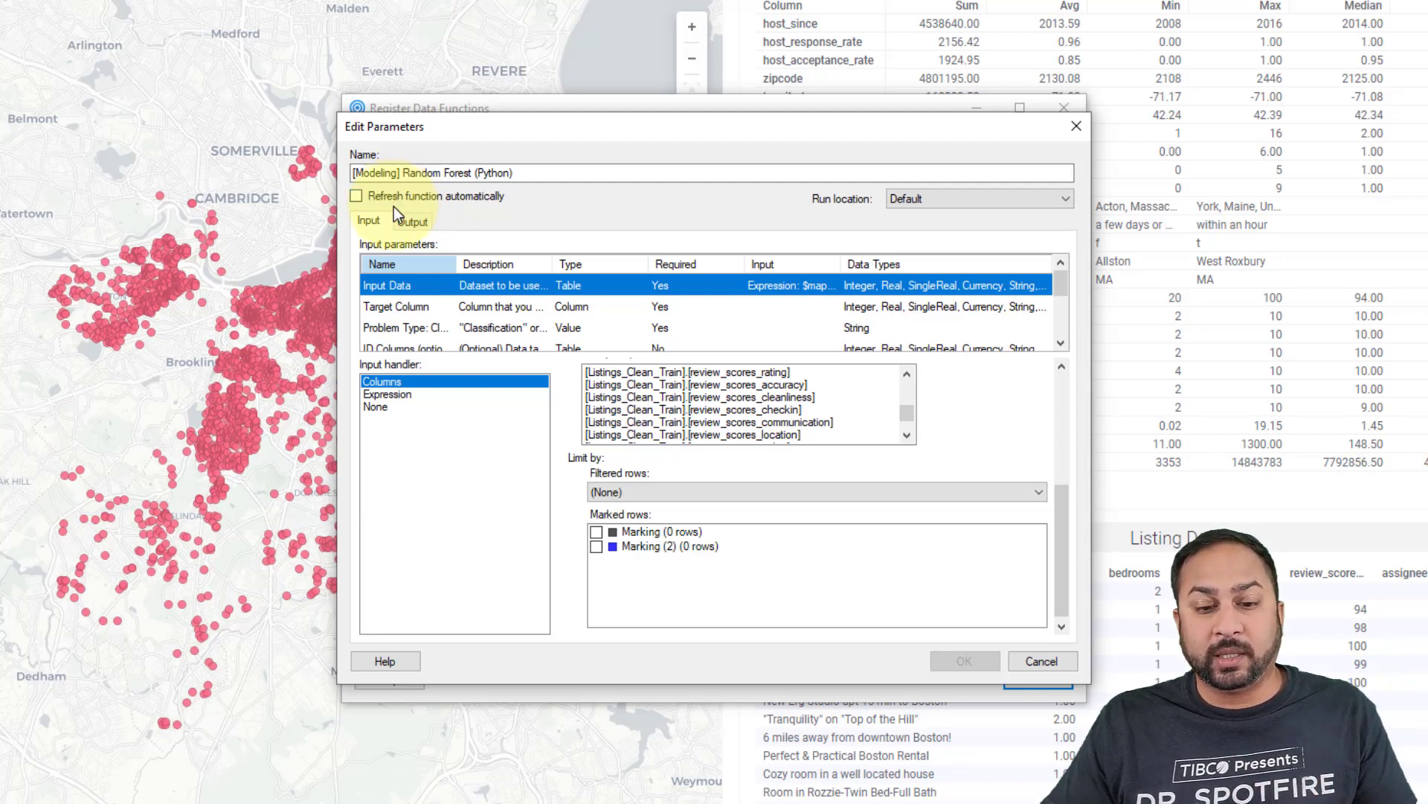
Direct the Test Data output to a new data table named Test Data, review the run locations and cancel the parameter setup
left_click(414, 220)
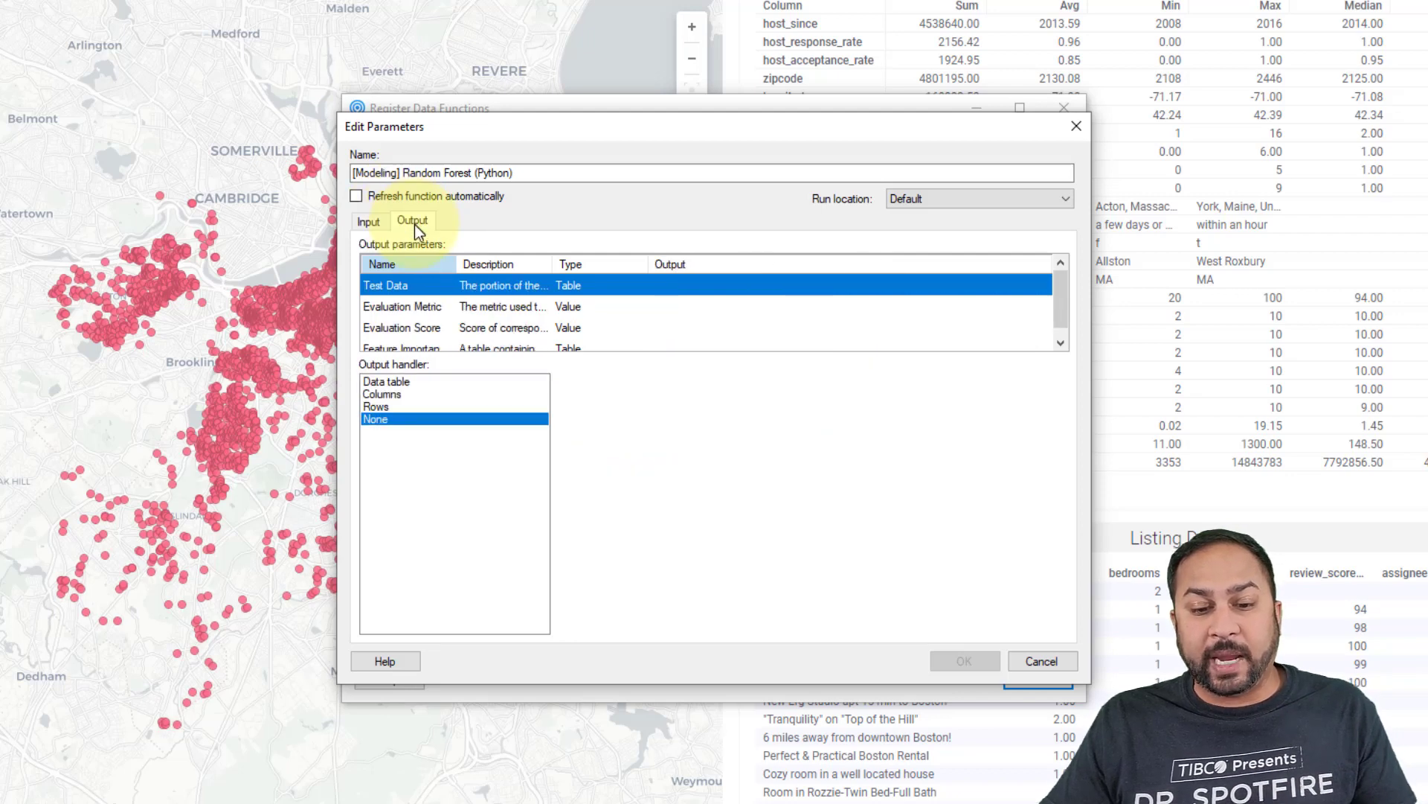
left_click(412, 379)
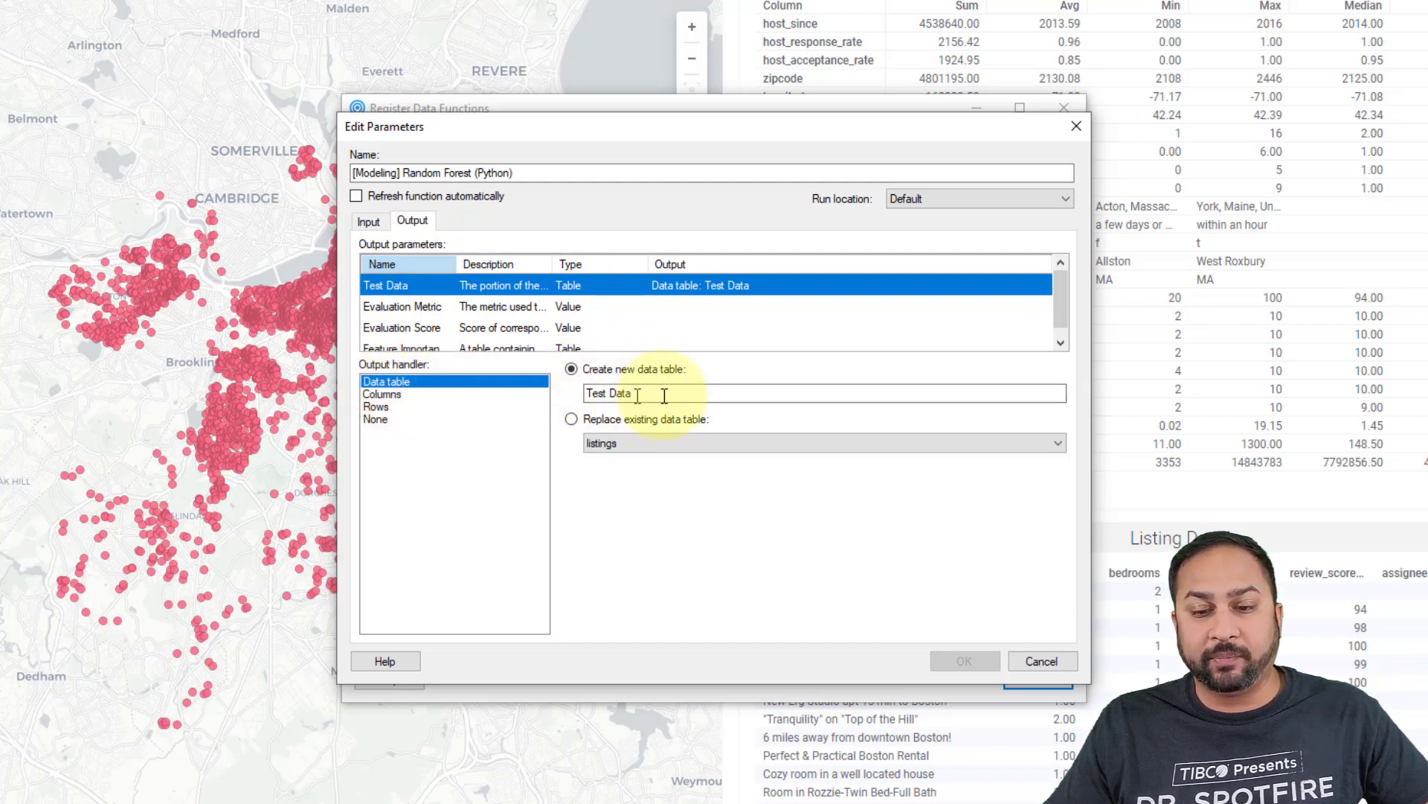
left_click(910, 202)
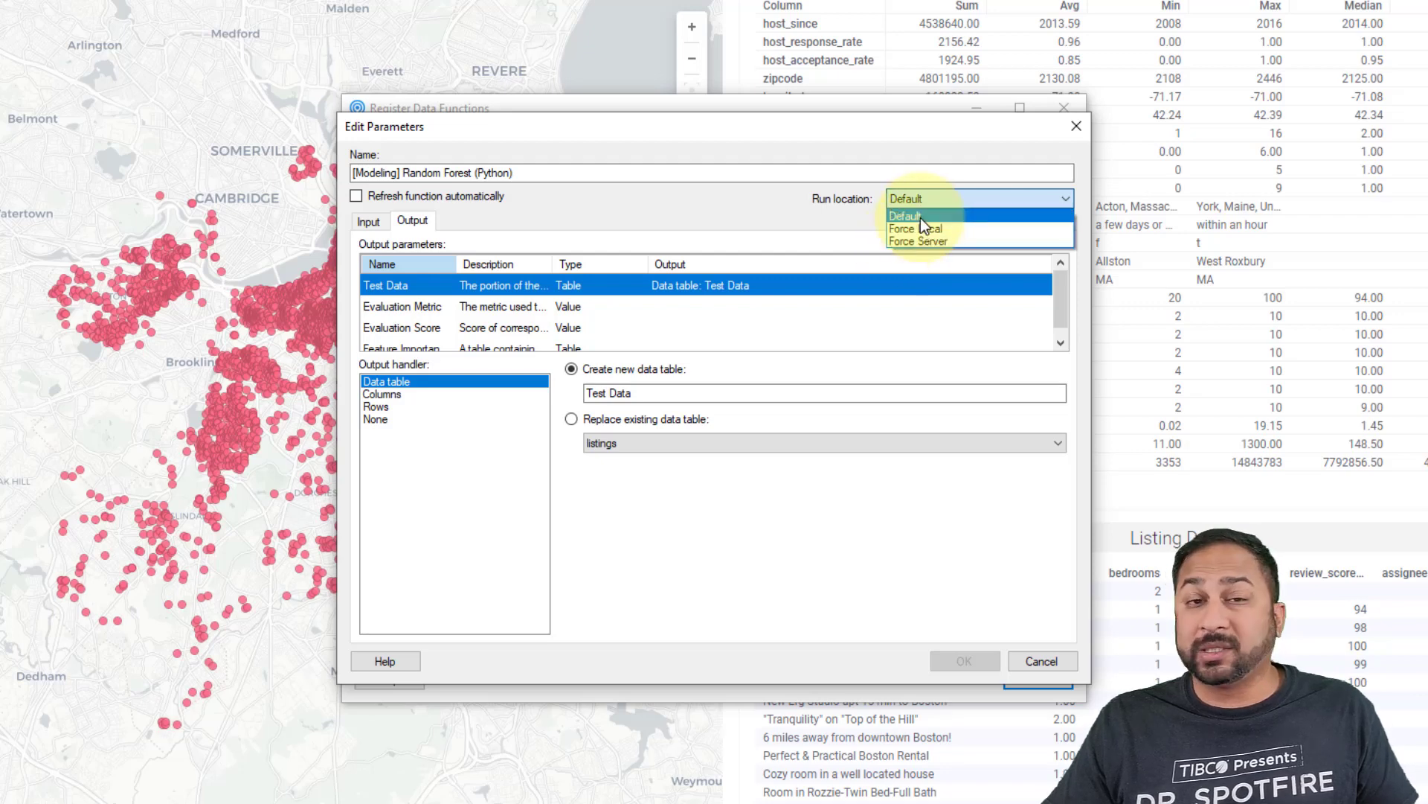
left_click(1026, 654)
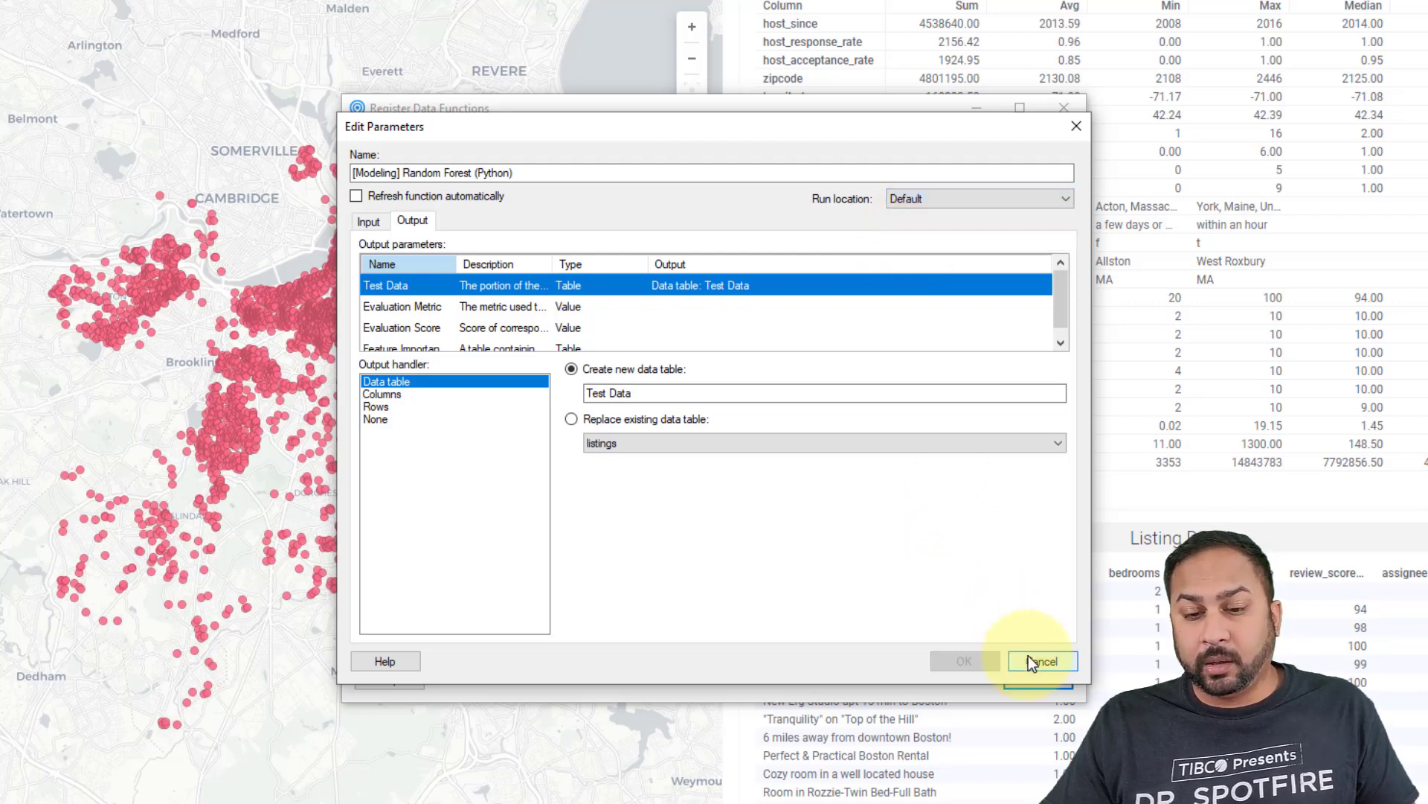
left_click(1034, 661)
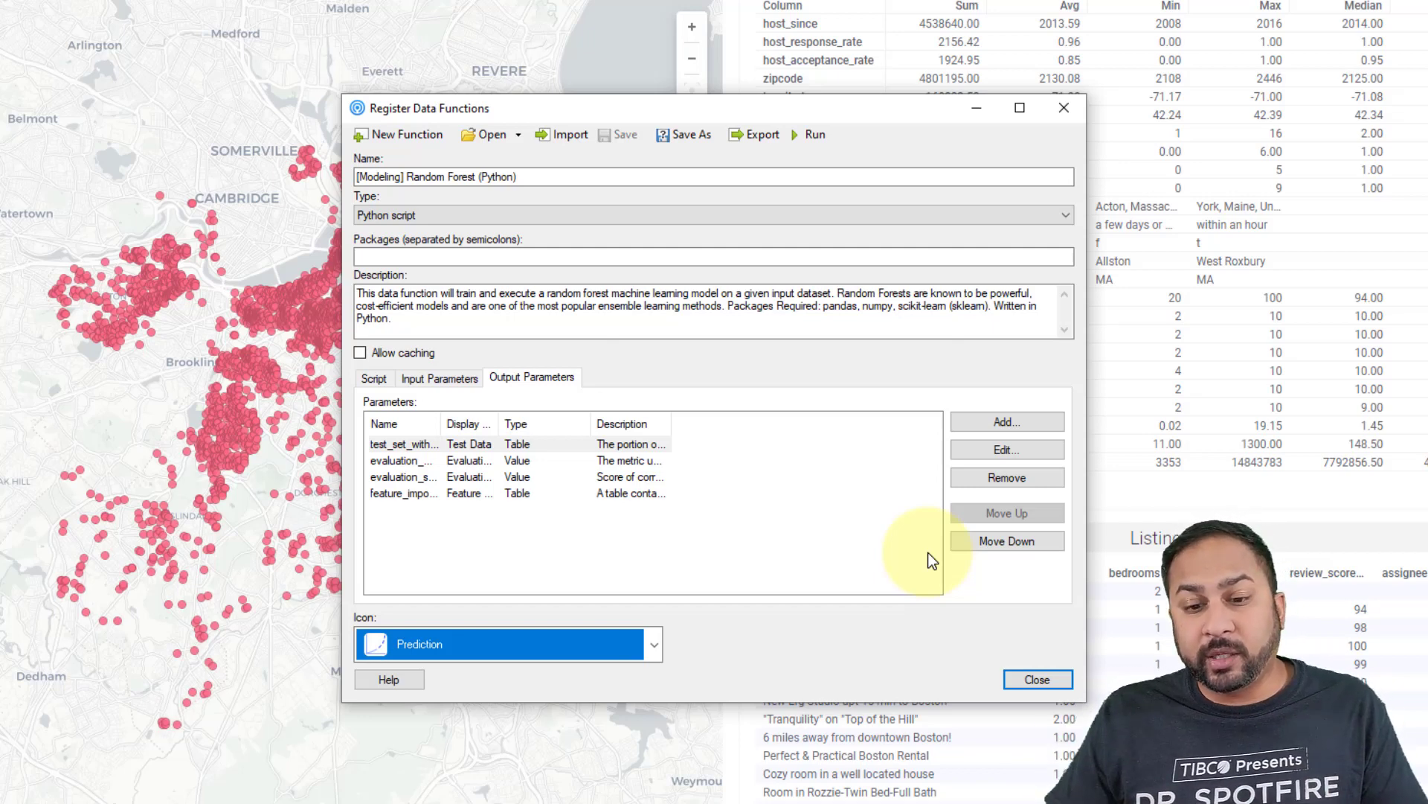
Save the data function to the Modathon 2020 library folder as [Modeling] Random Forest (Python) with the keyword prediction, and close the registration dialog
left_click(698, 146)
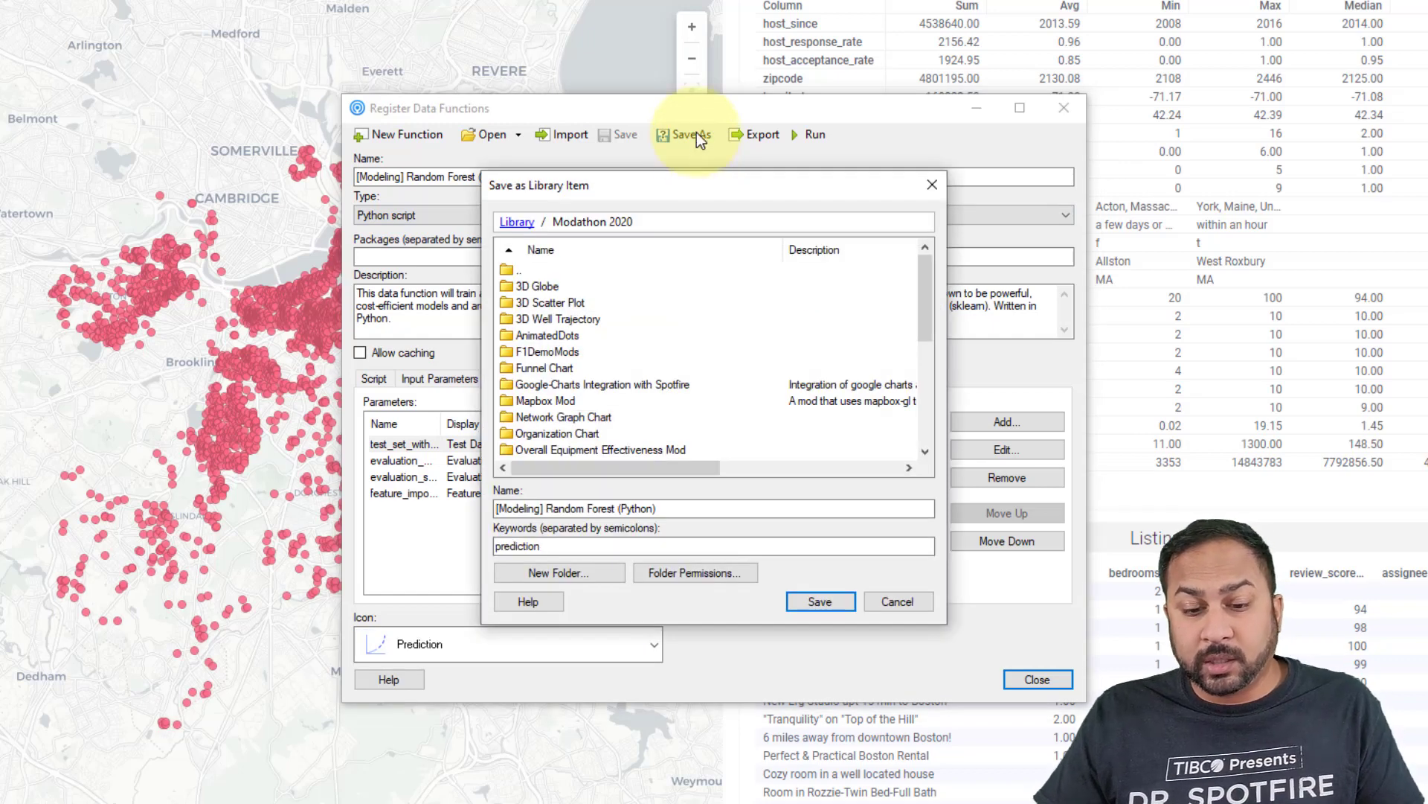
scroll(638, 355, "down", 5)
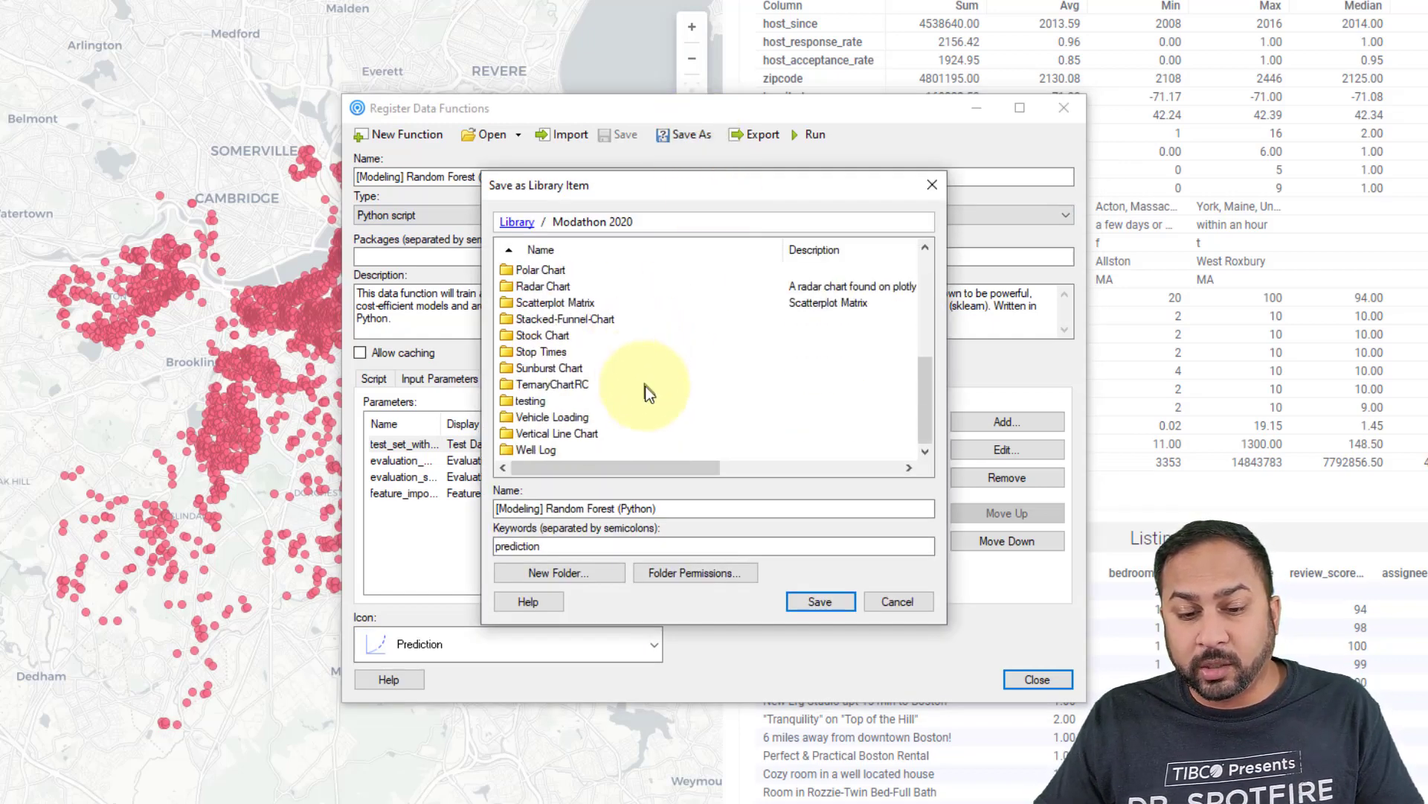
left_click(551, 547)
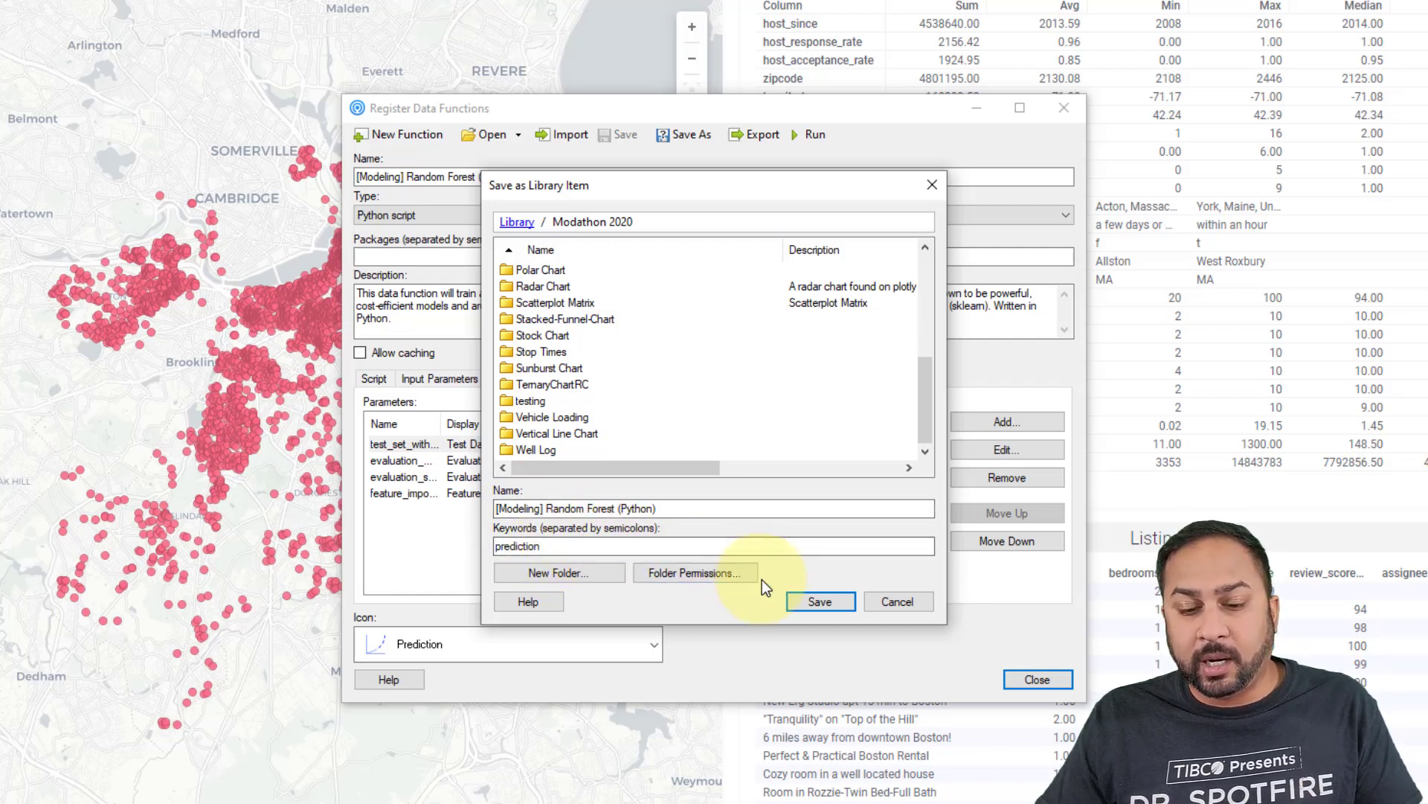
left_click(802, 593)
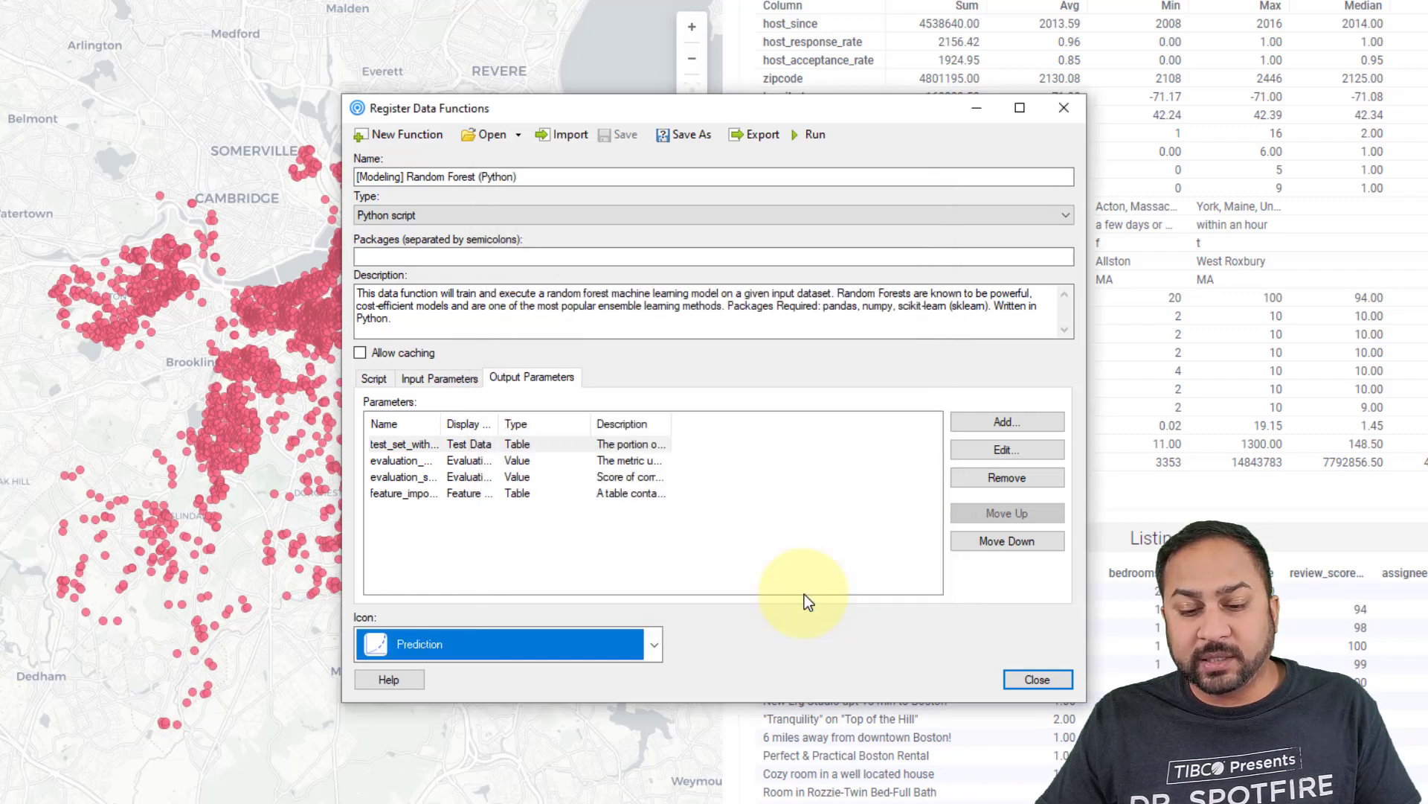
left_click(1030, 672)
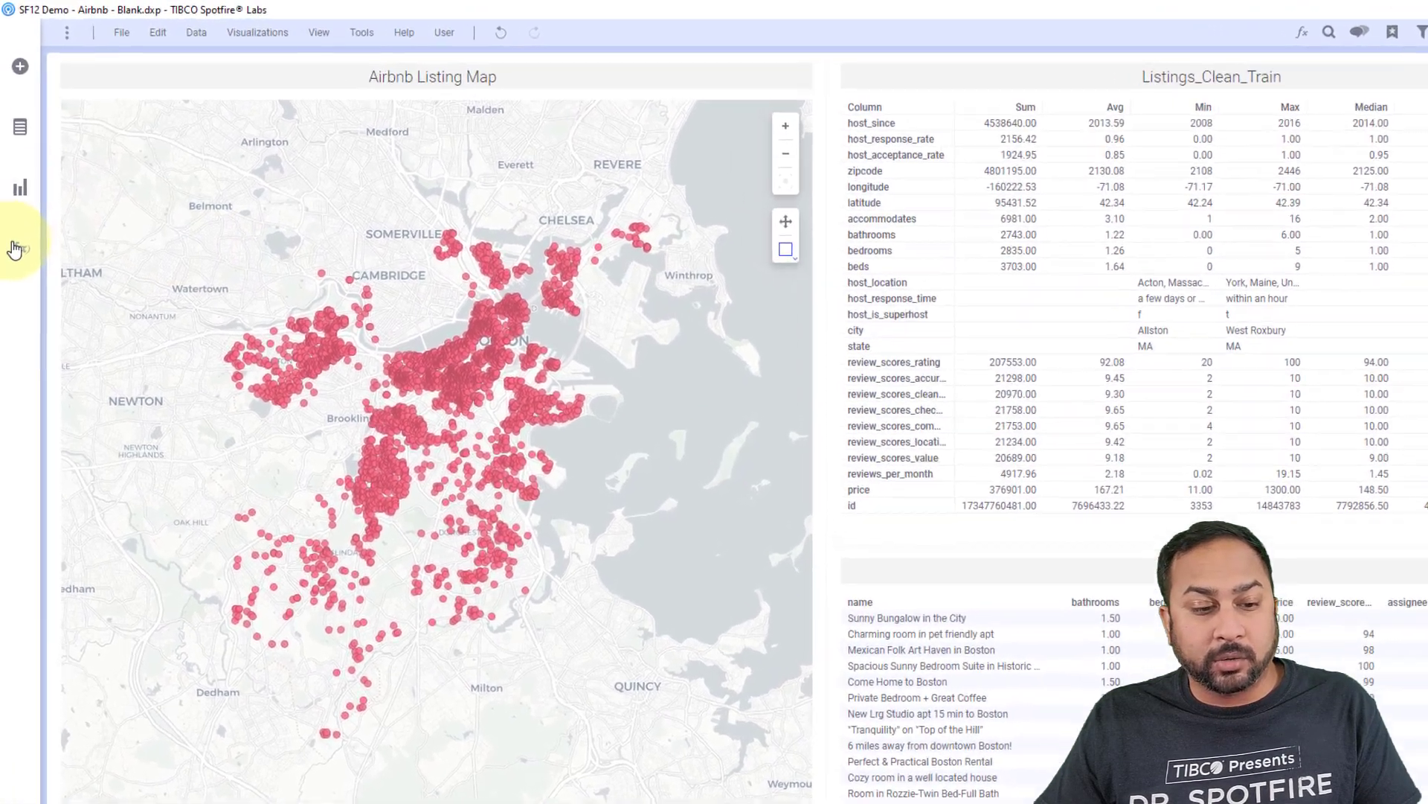
Search the library for data functions from the f(x) analytic tools and locate [Modeling] Random Forest (Python)
left_click(14, 250)
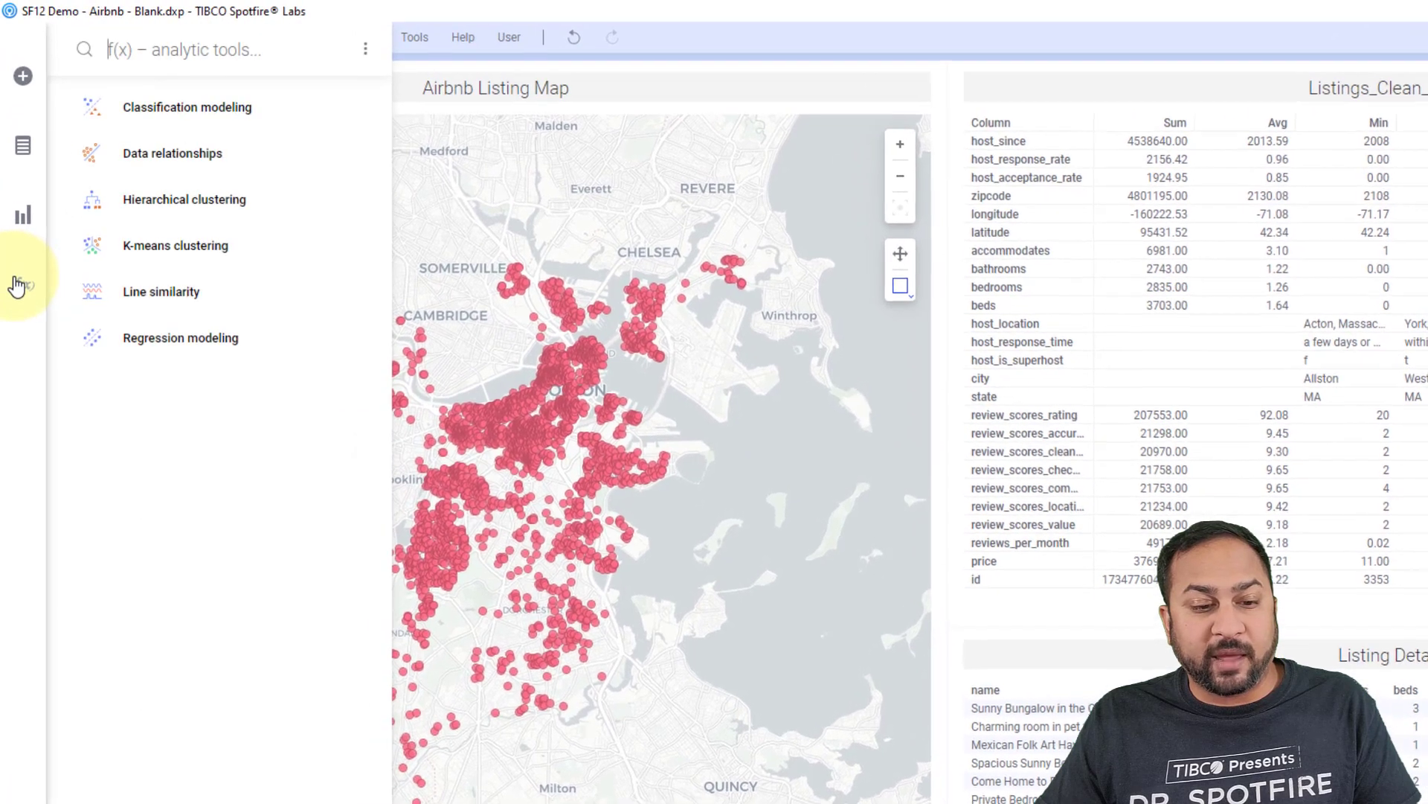
left_click(365, 51)
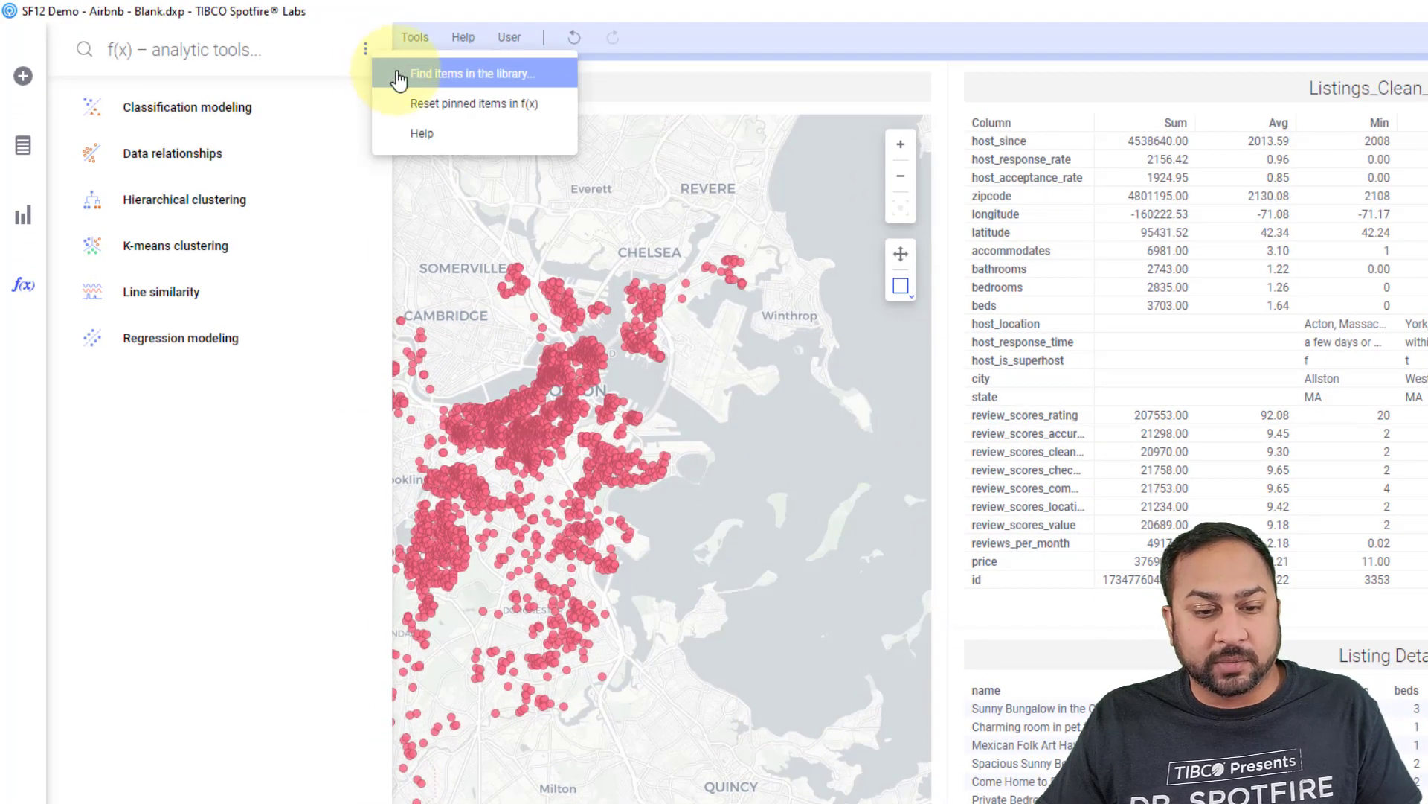
left_click(400, 76)
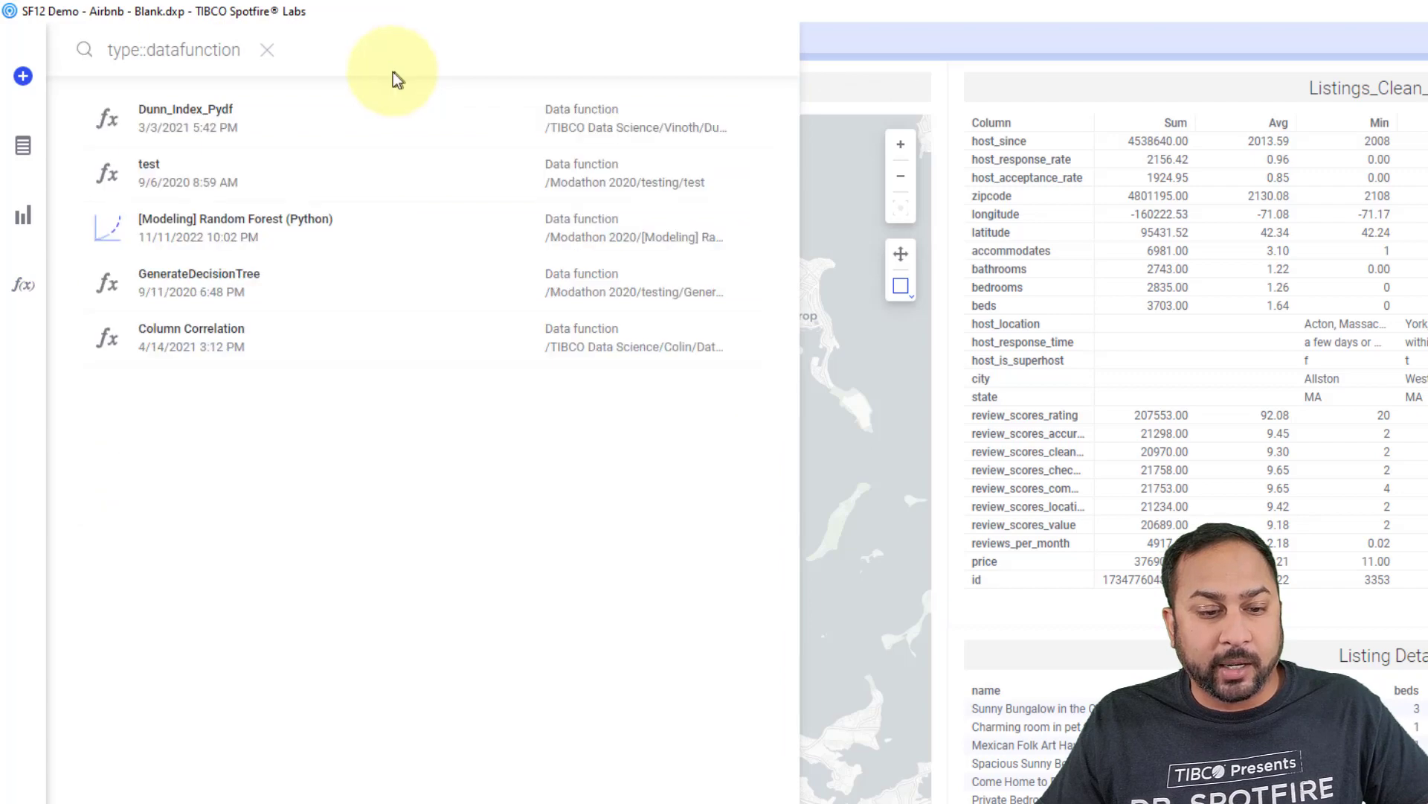
mouse_move(329, 222)
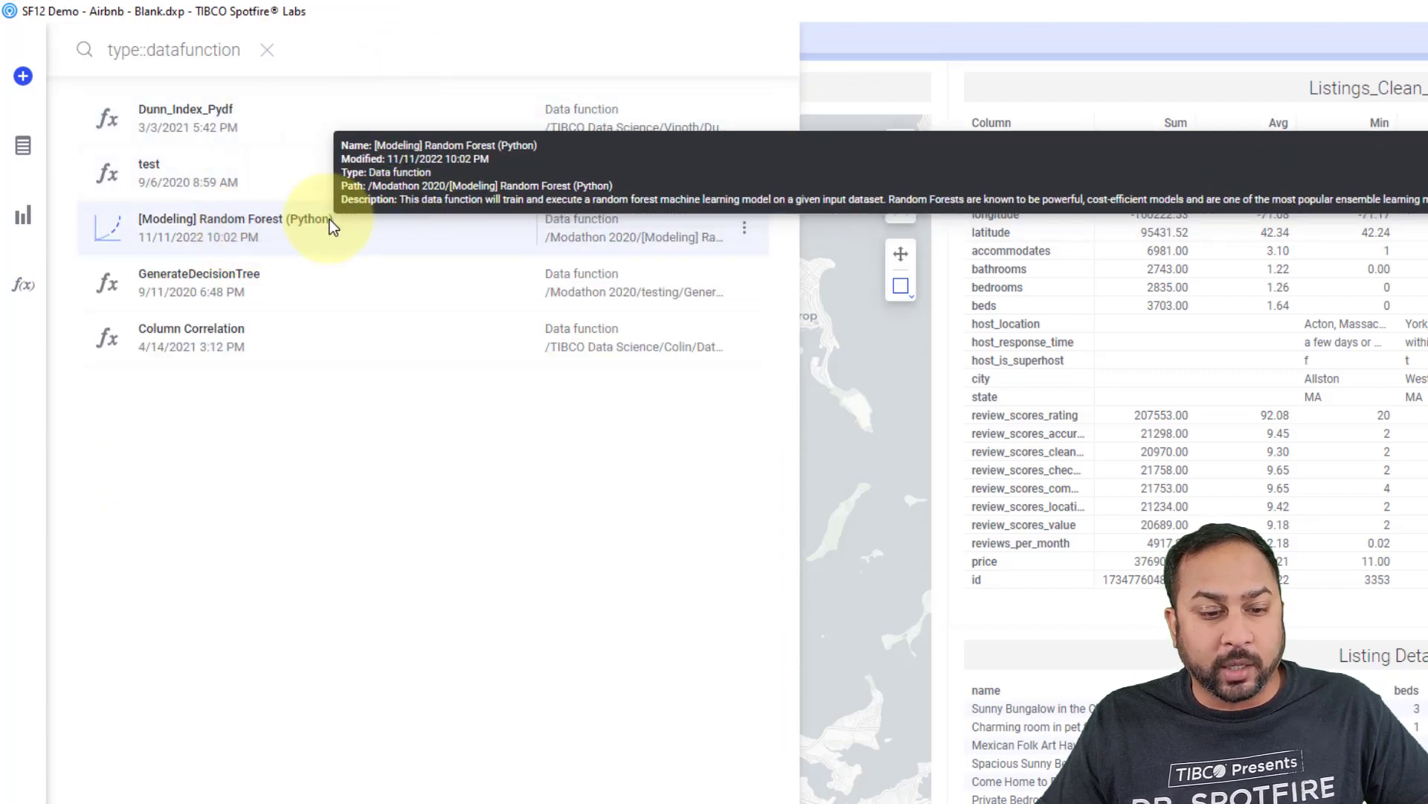
Pin the [Modeling] Random Forest (Python) data function to the f(x) analytic tools and check its entry there
left_click(742, 228)
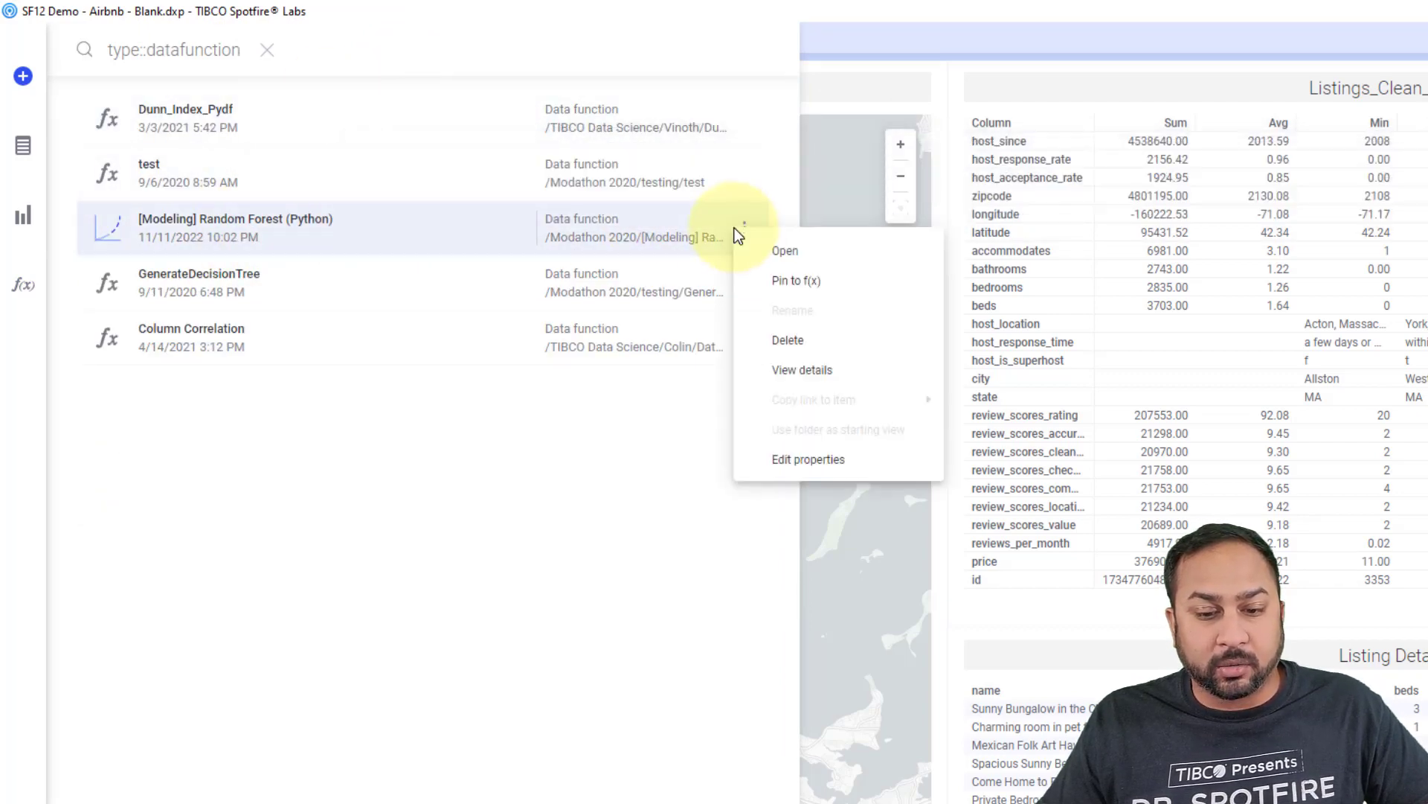
left_click(781, 286)
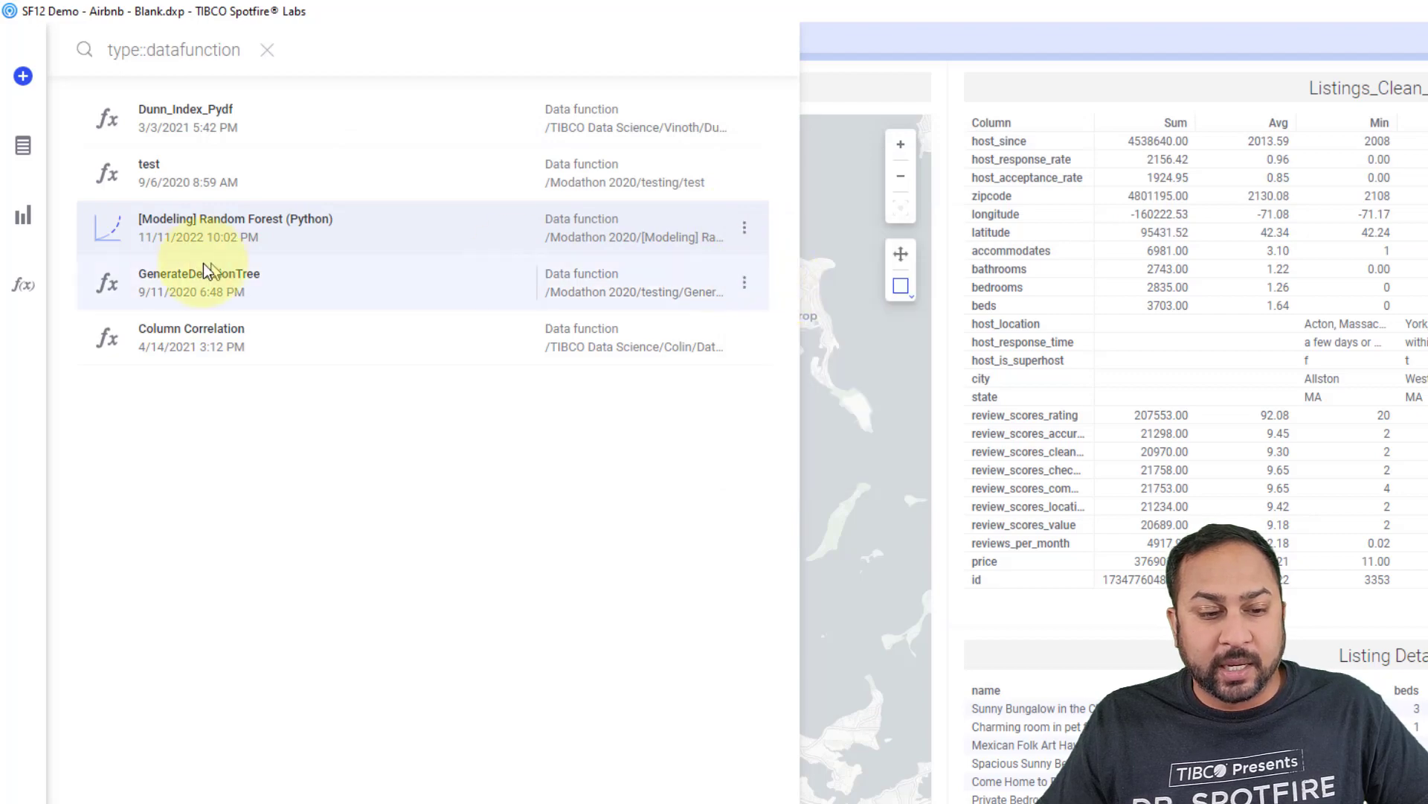
left_click(23, 285)
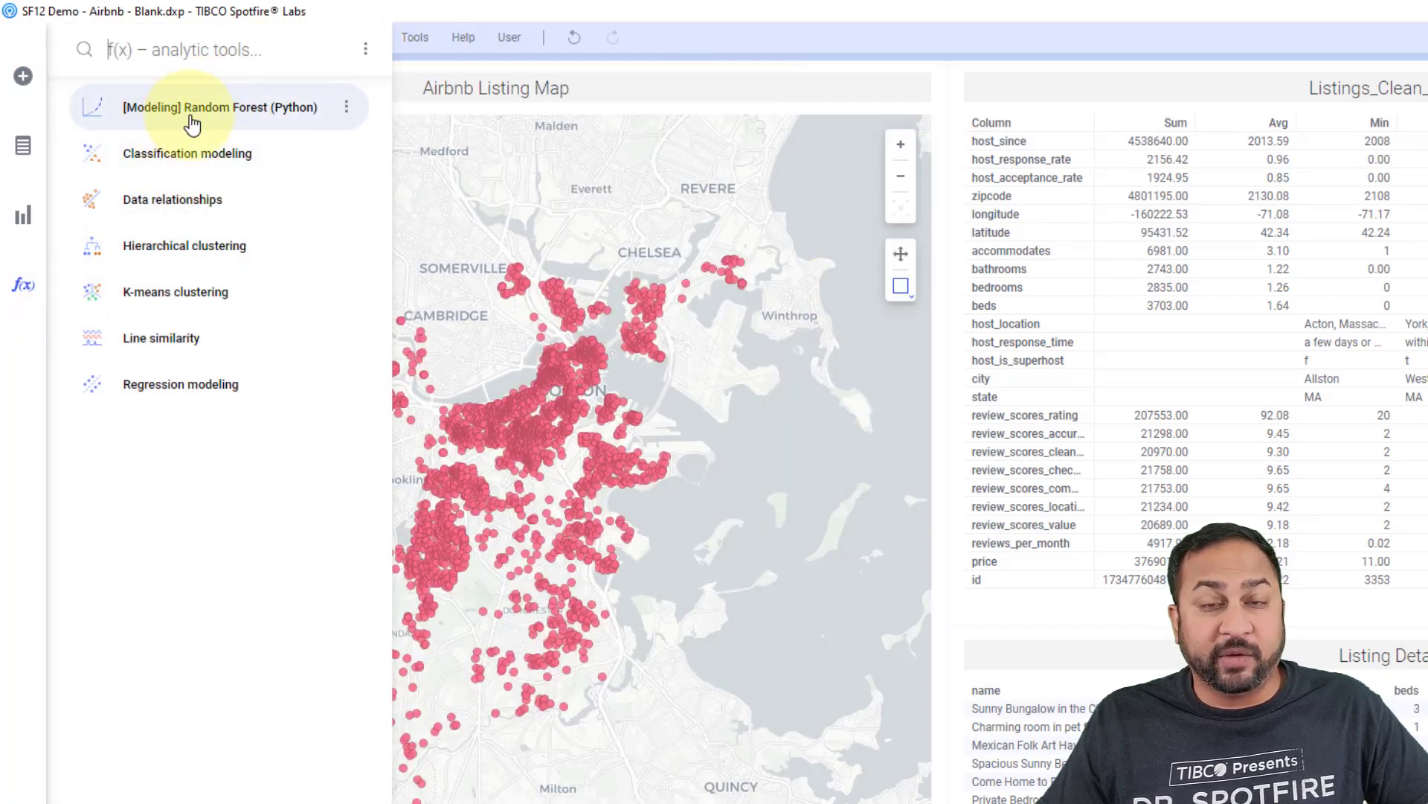
mouse_move(192, 125)
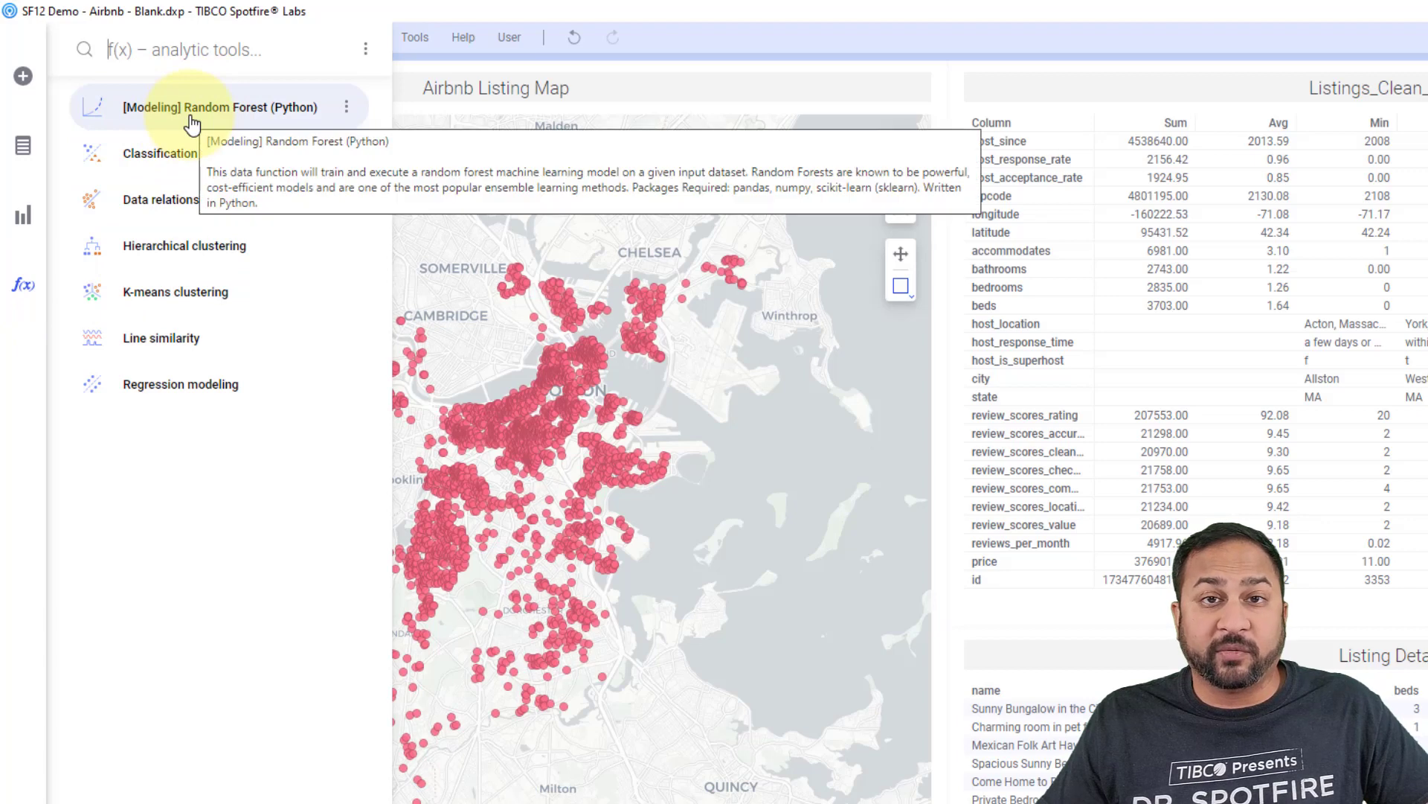
Open the pinned Random Forest function's configuration from the analytic tools, review its required inputs and cancel
left_click(35, 219)
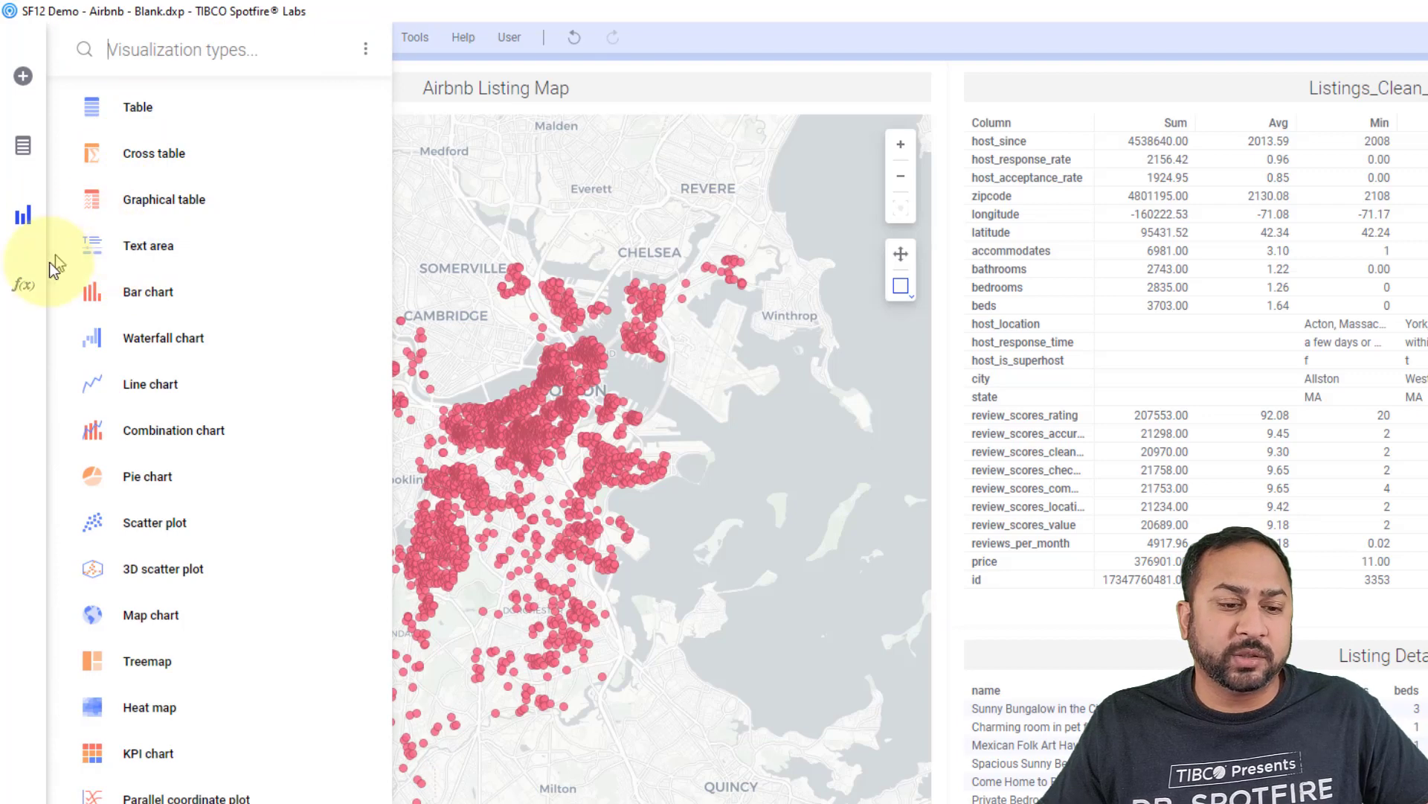
left_click(25, 283)
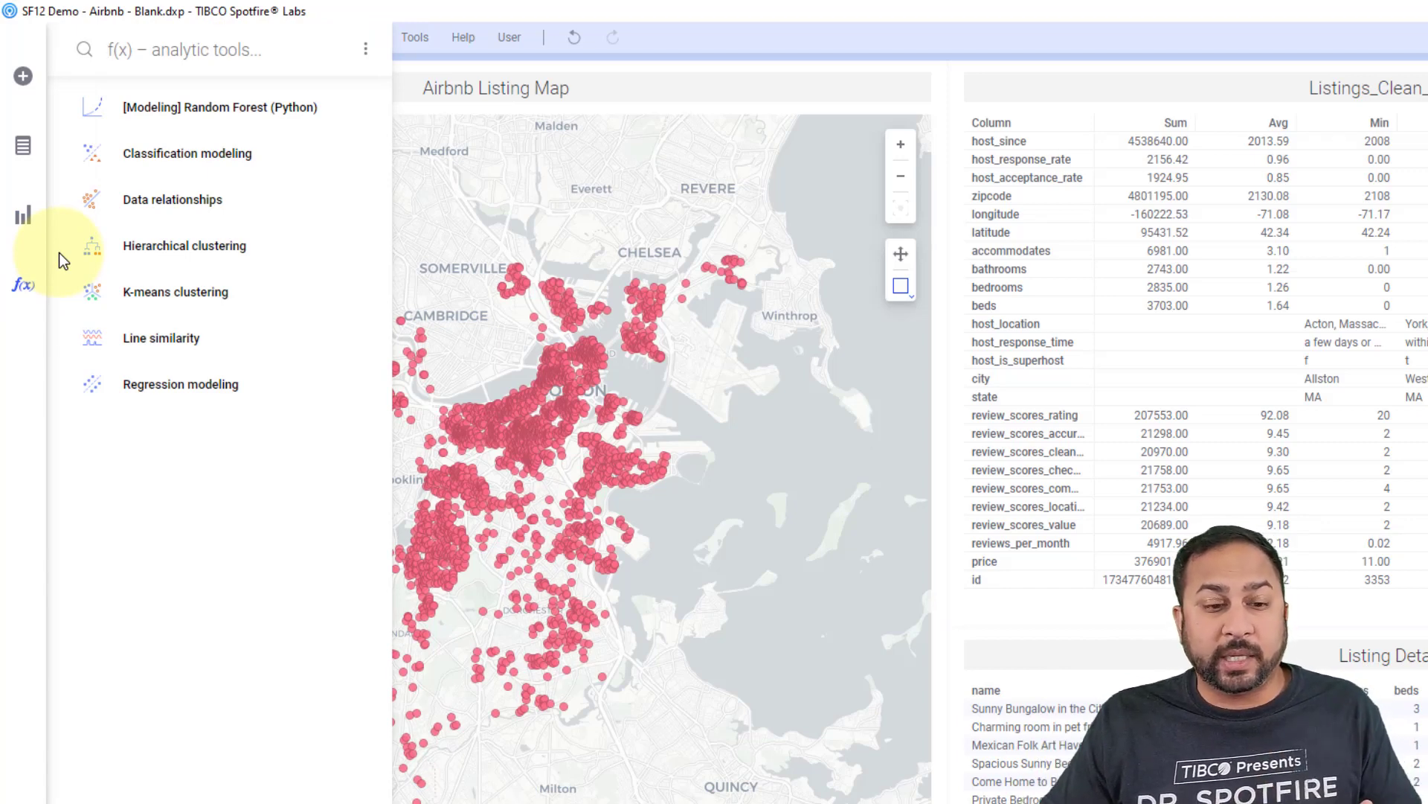
mouse_move(161, 125)
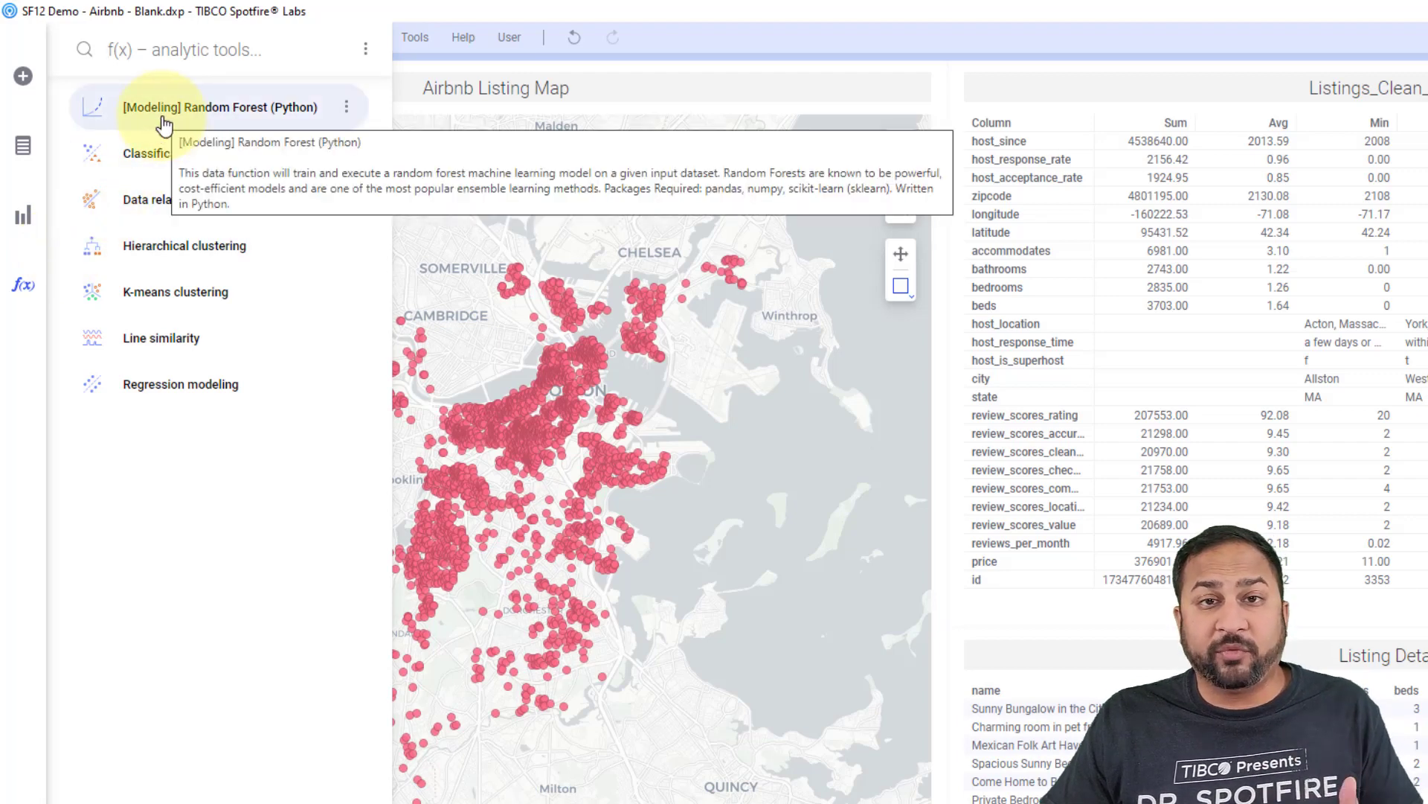
left_click(161, 125)
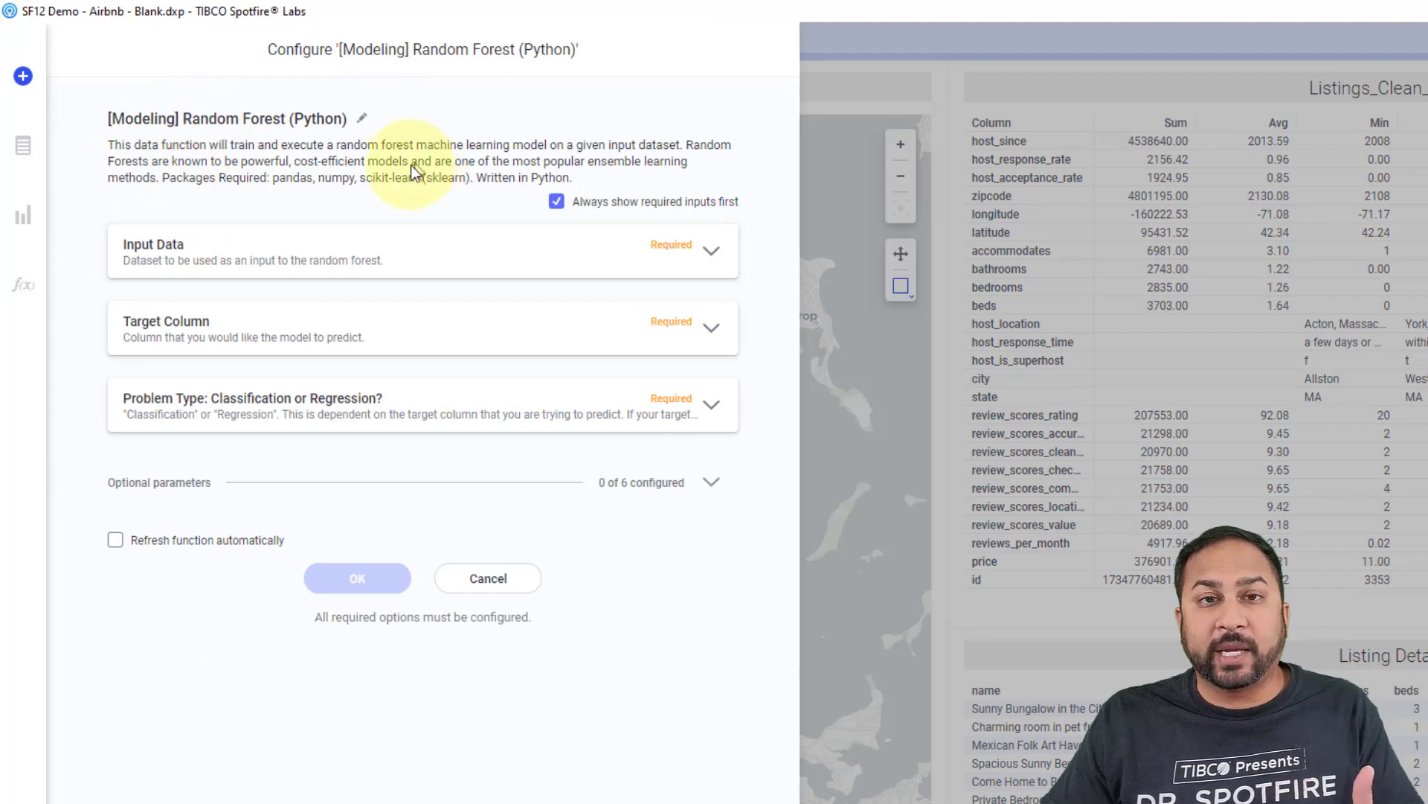
left_click(479, 578)
Add a text area above the Airbnb Listing Map and open it for editing
left_click(34, 226)
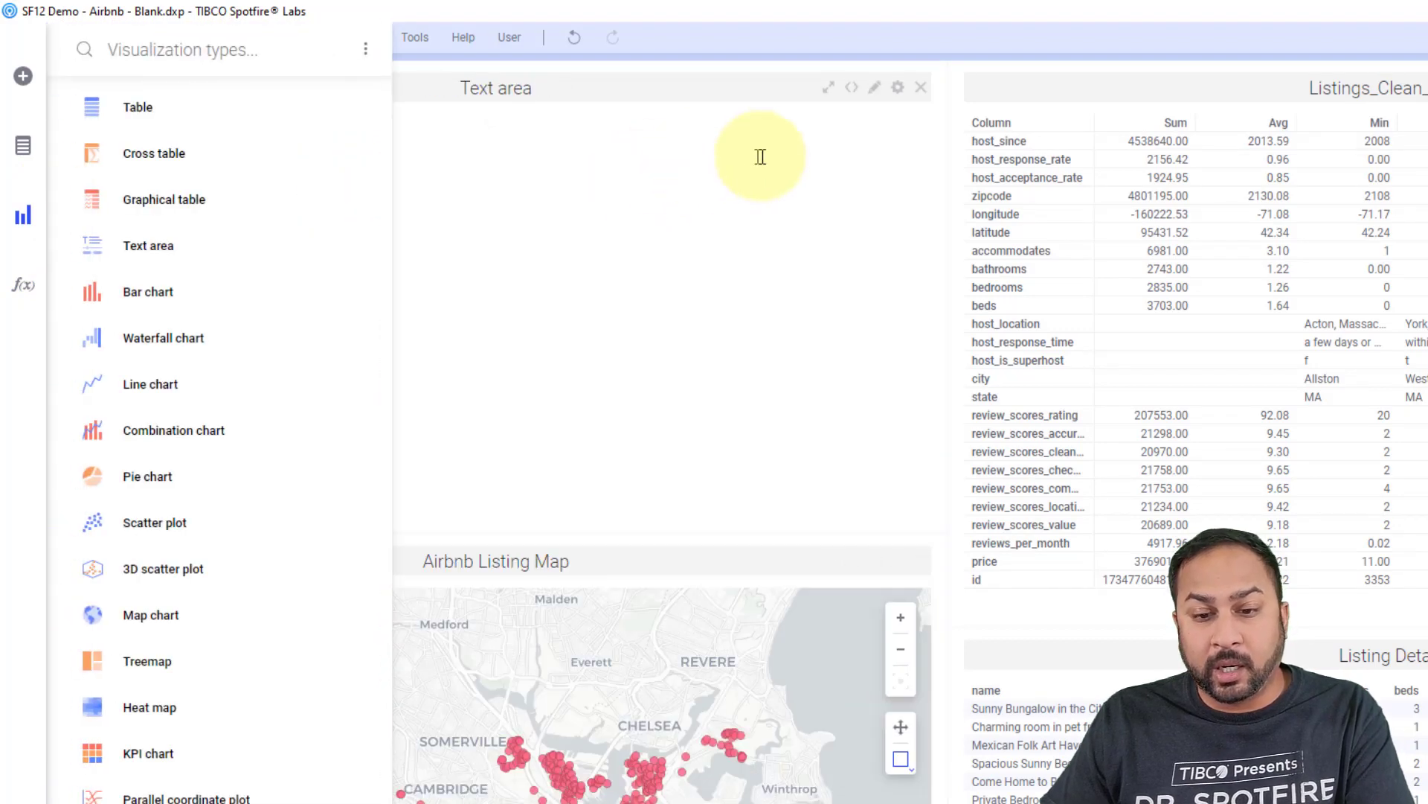
right_click(762, 155)
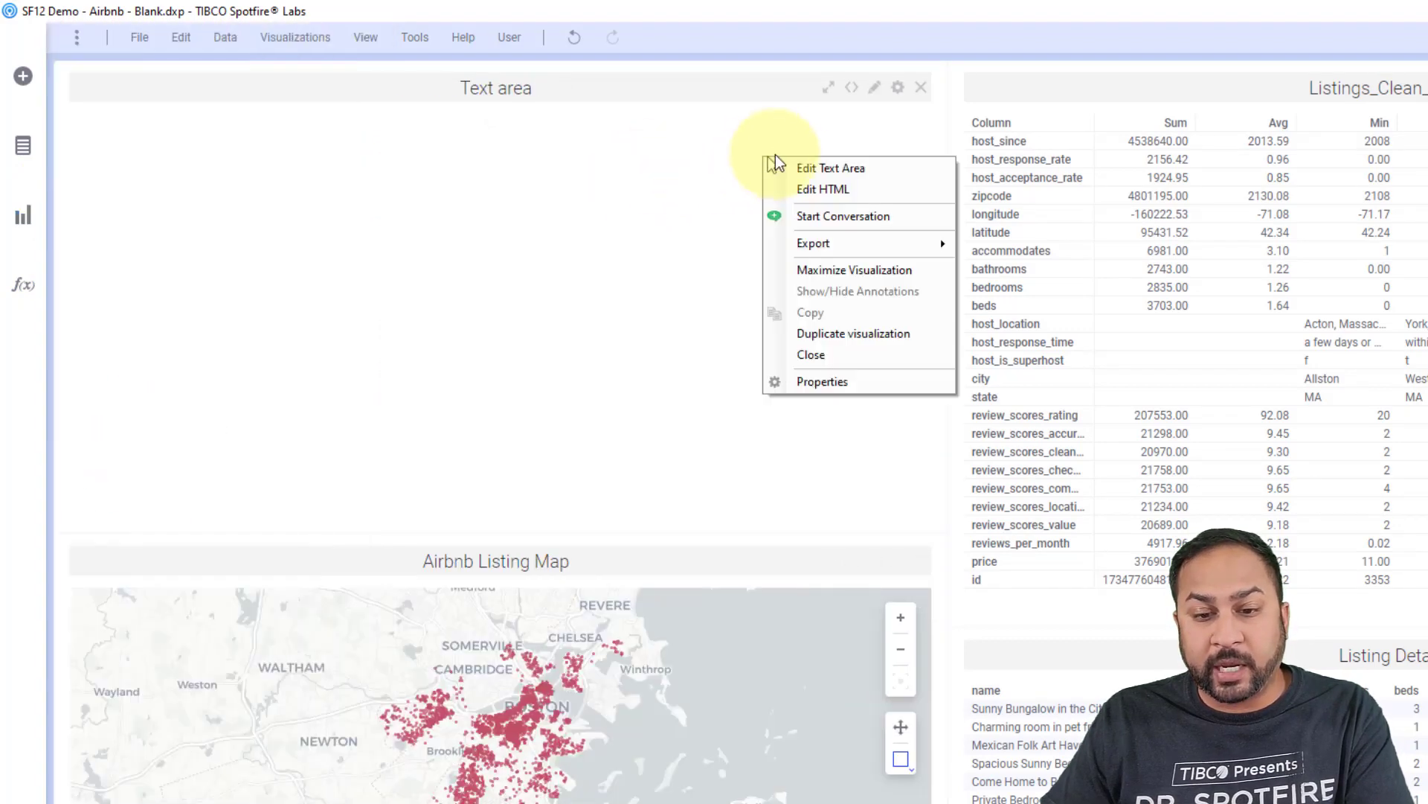
left_click(853, 171)
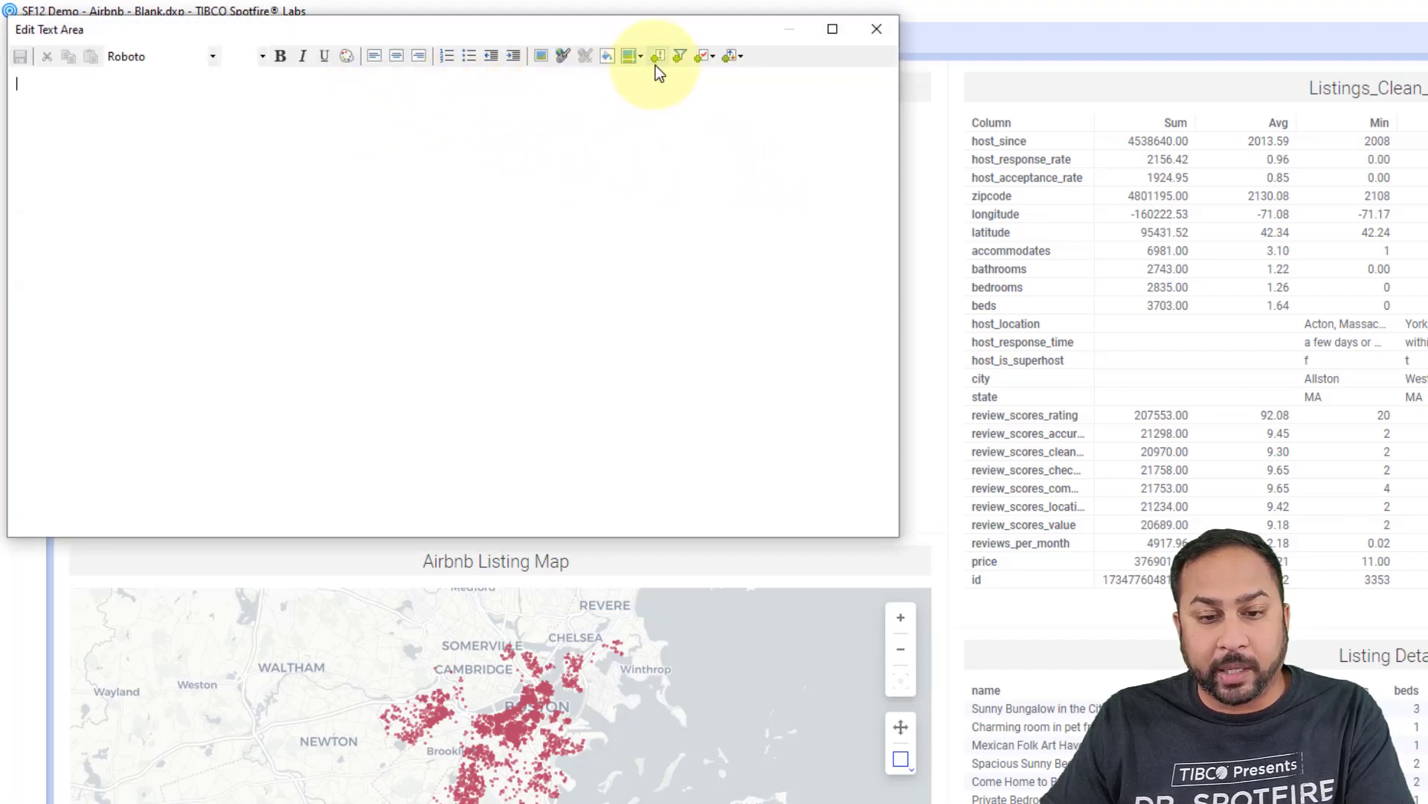
Insert a button labelled Run Data Function that runs the Complete Cases data function, and close the text area editor
left_click(659, 61)
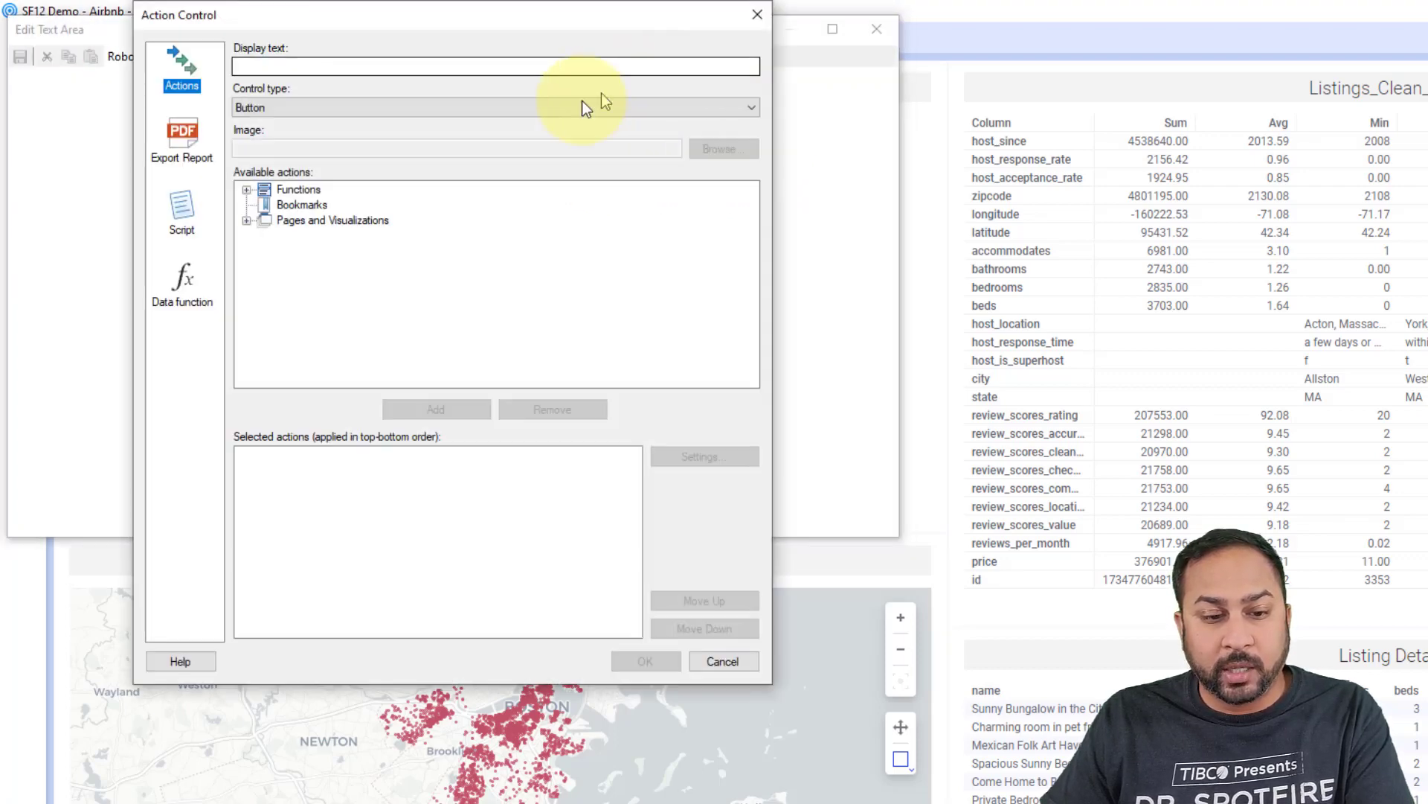
left_click(192, 286)
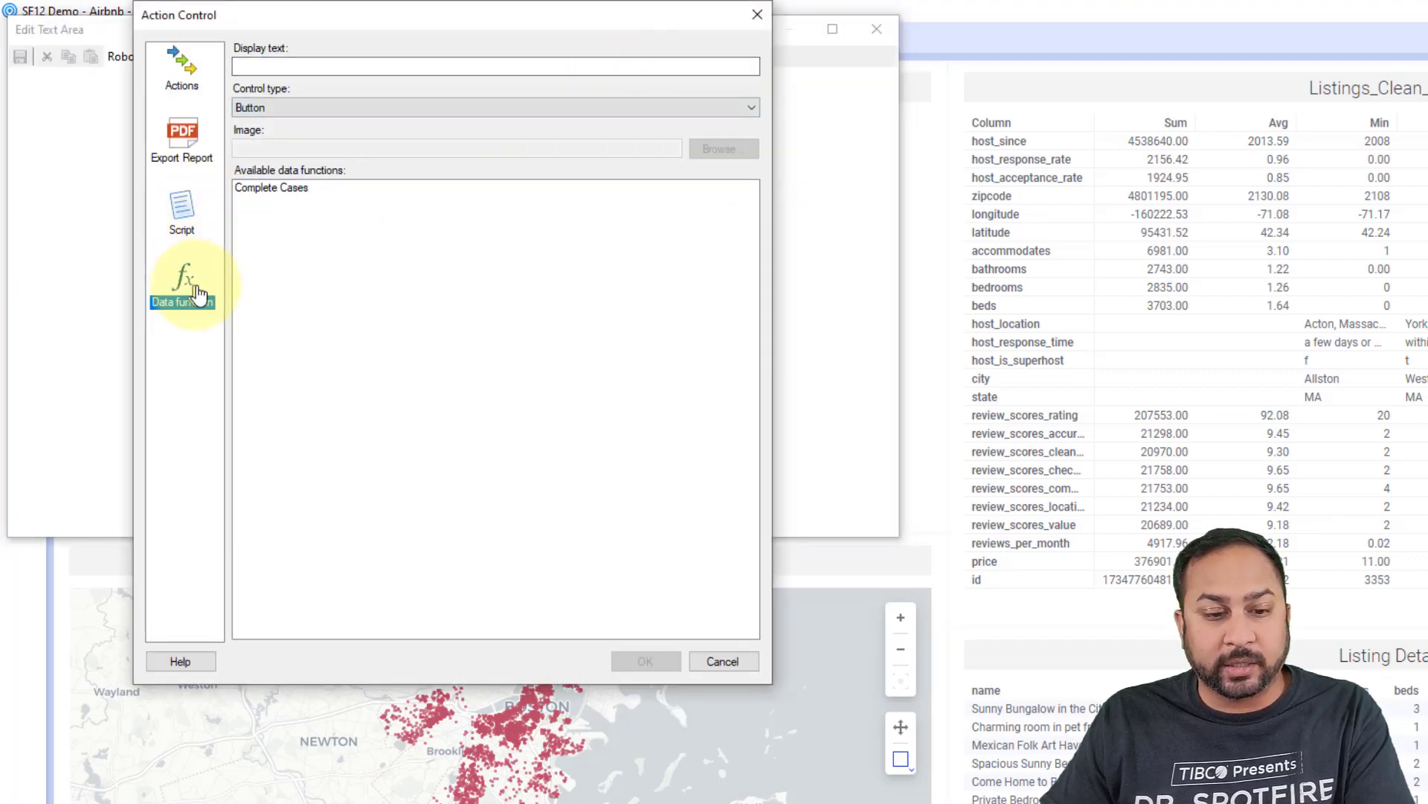
left_click(273, 192)
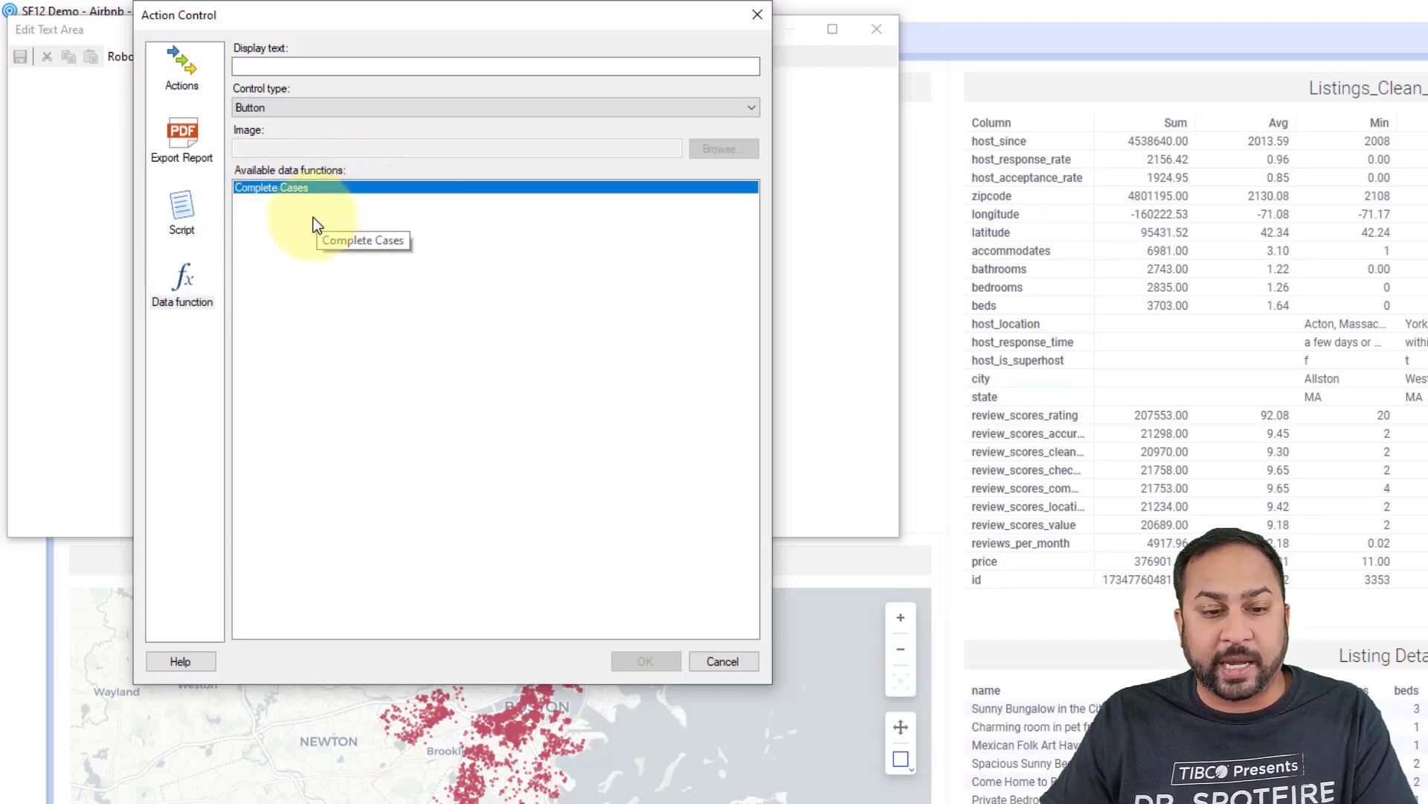
left_click(297, 66)
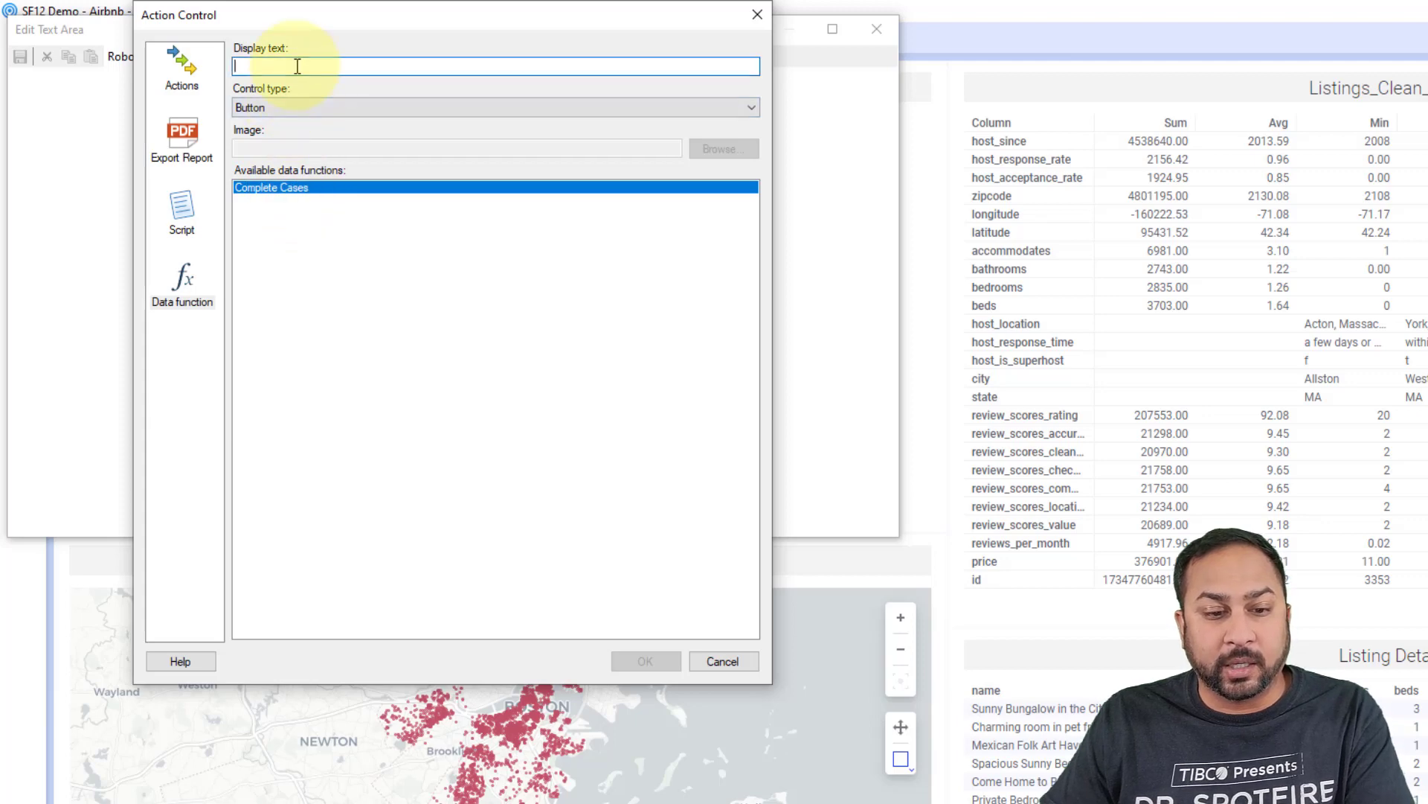
type("Run Data Function")
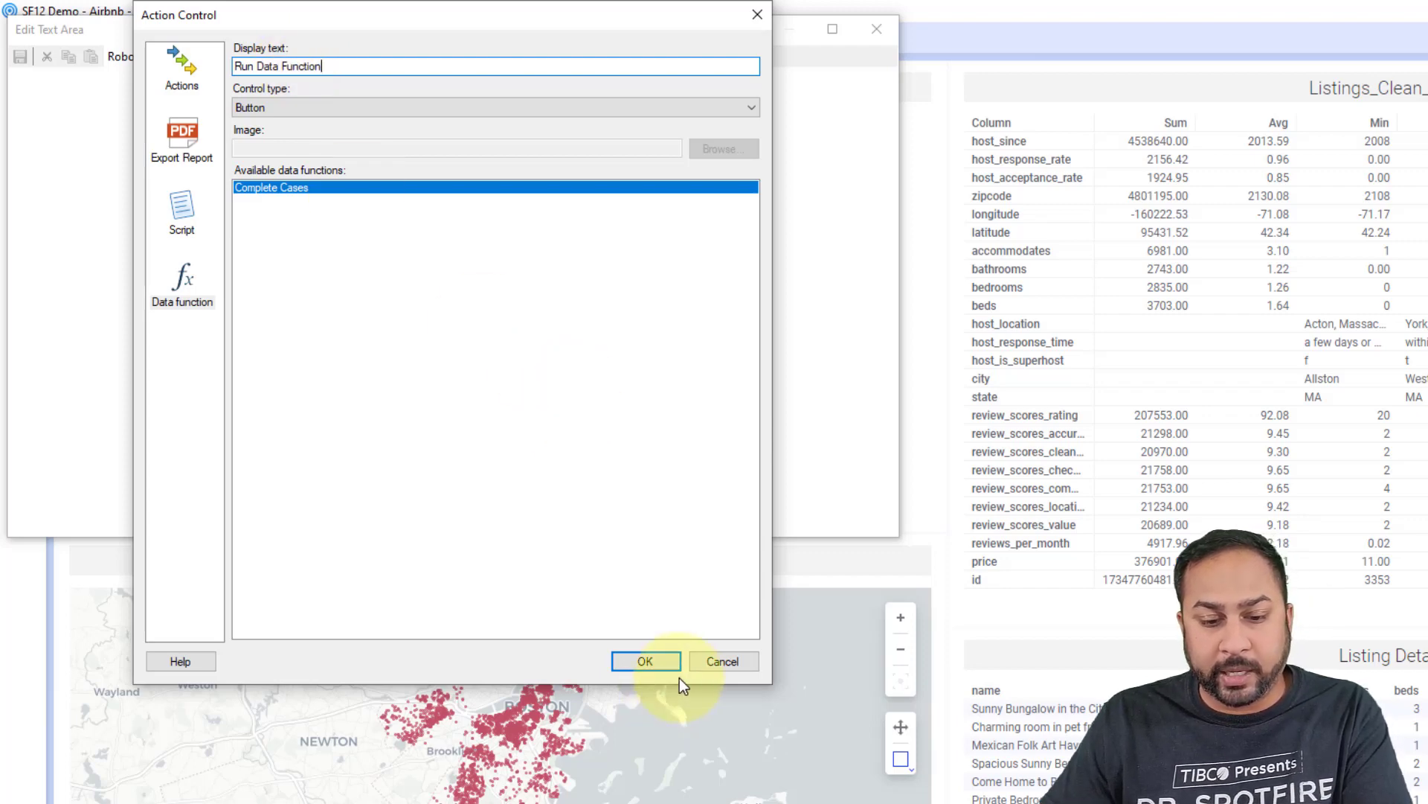
left_click(653, 664)
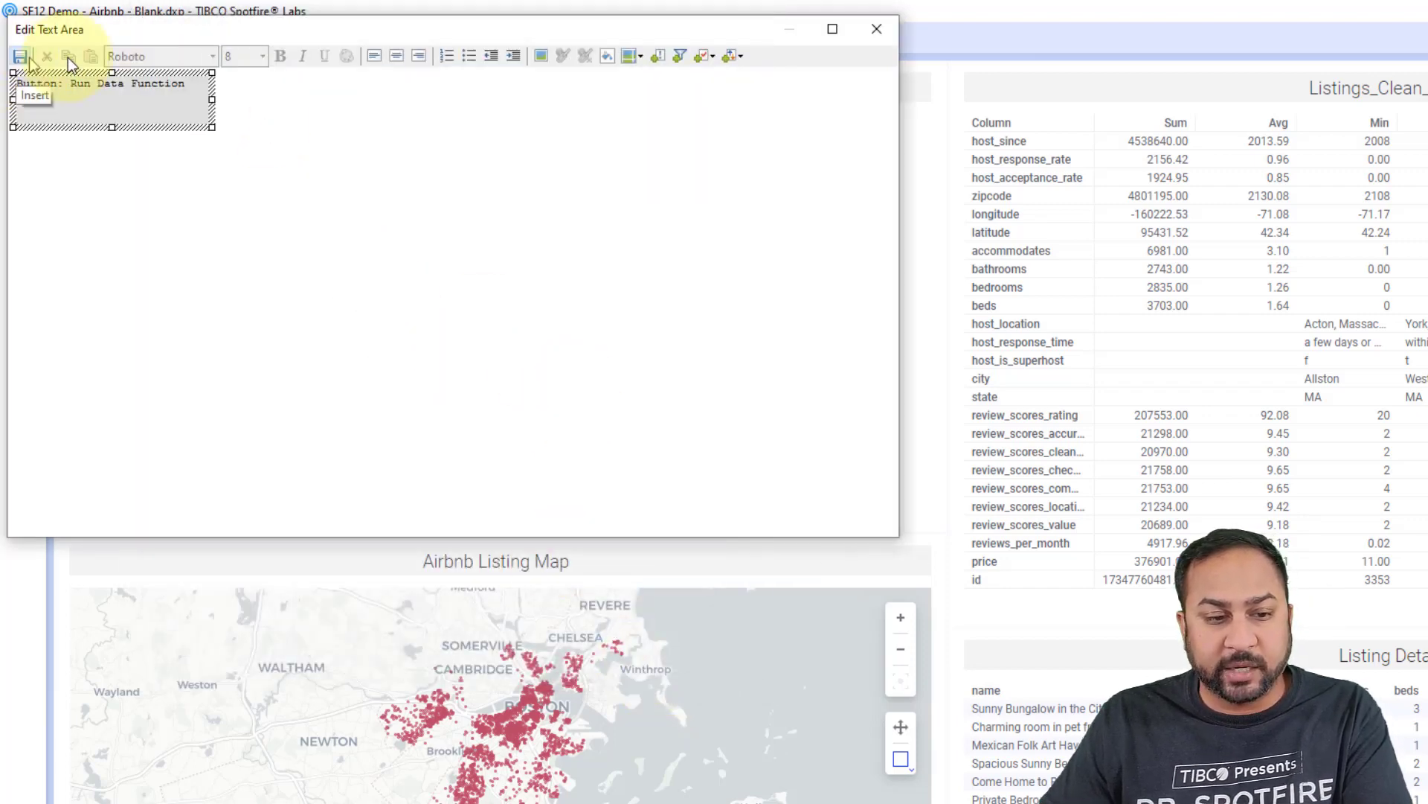
left_click(871, 31)
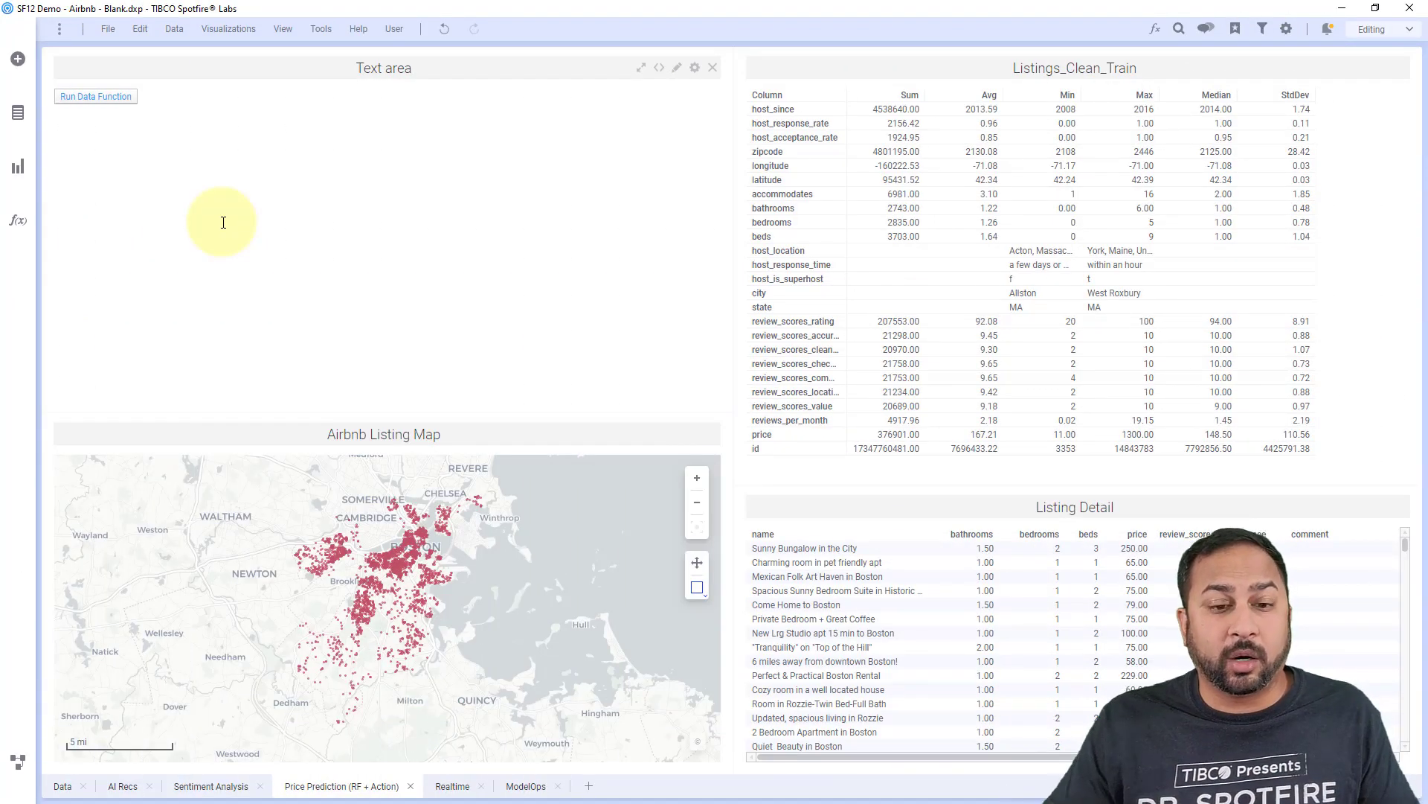
Open package management in TERR Tools and load the available packages from the 0-Cloud [https] CRAN repository
left_click(315, 34)
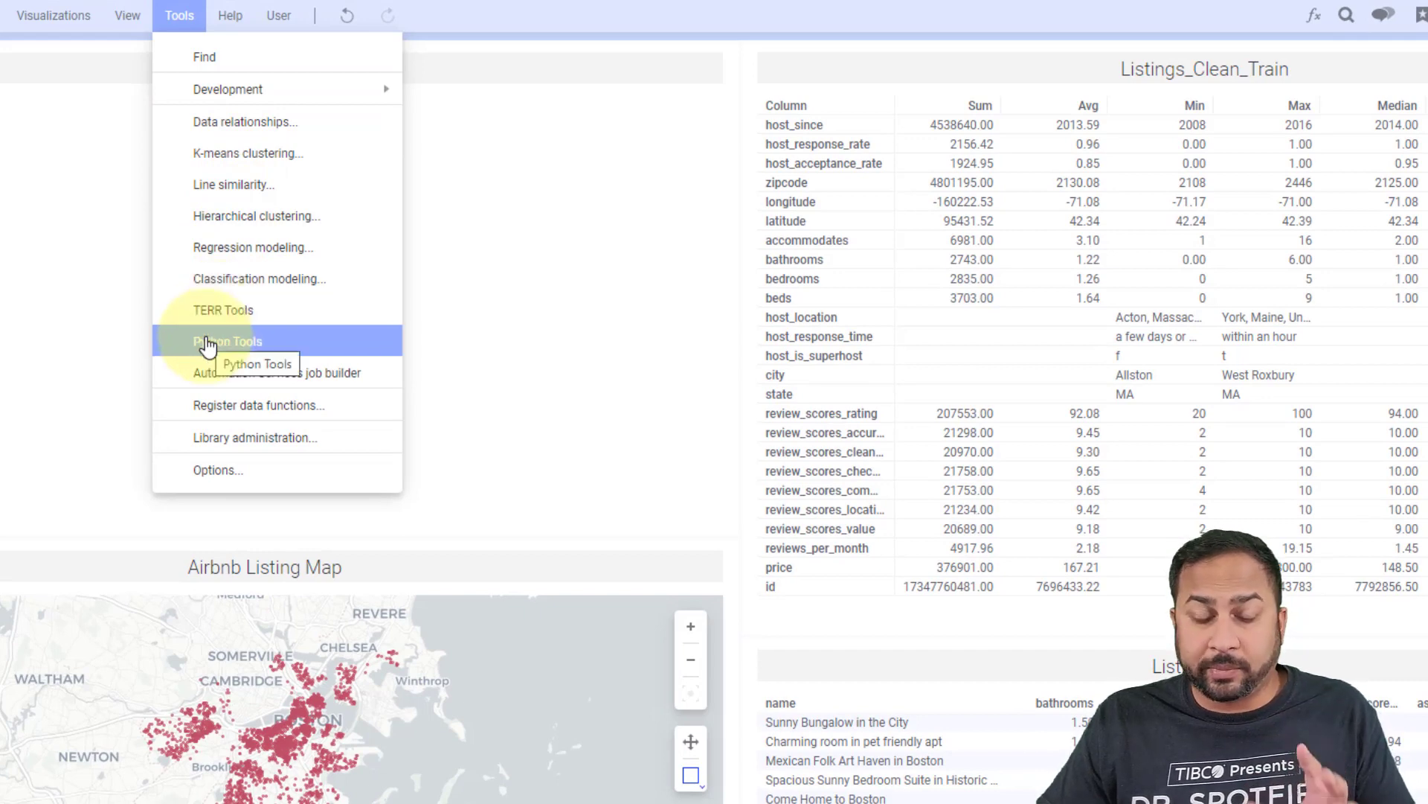
left_click(215, 312)
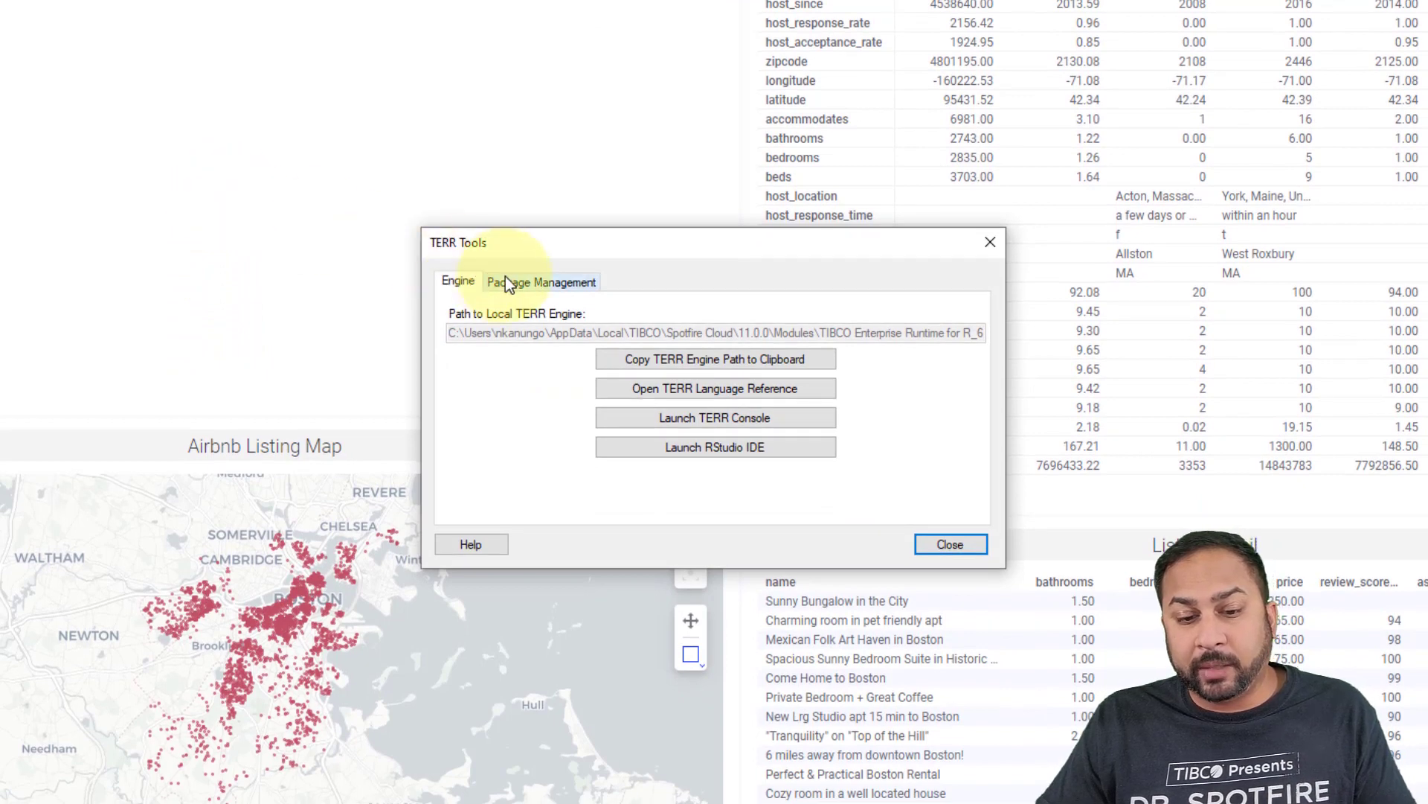
left_click(505, 280)
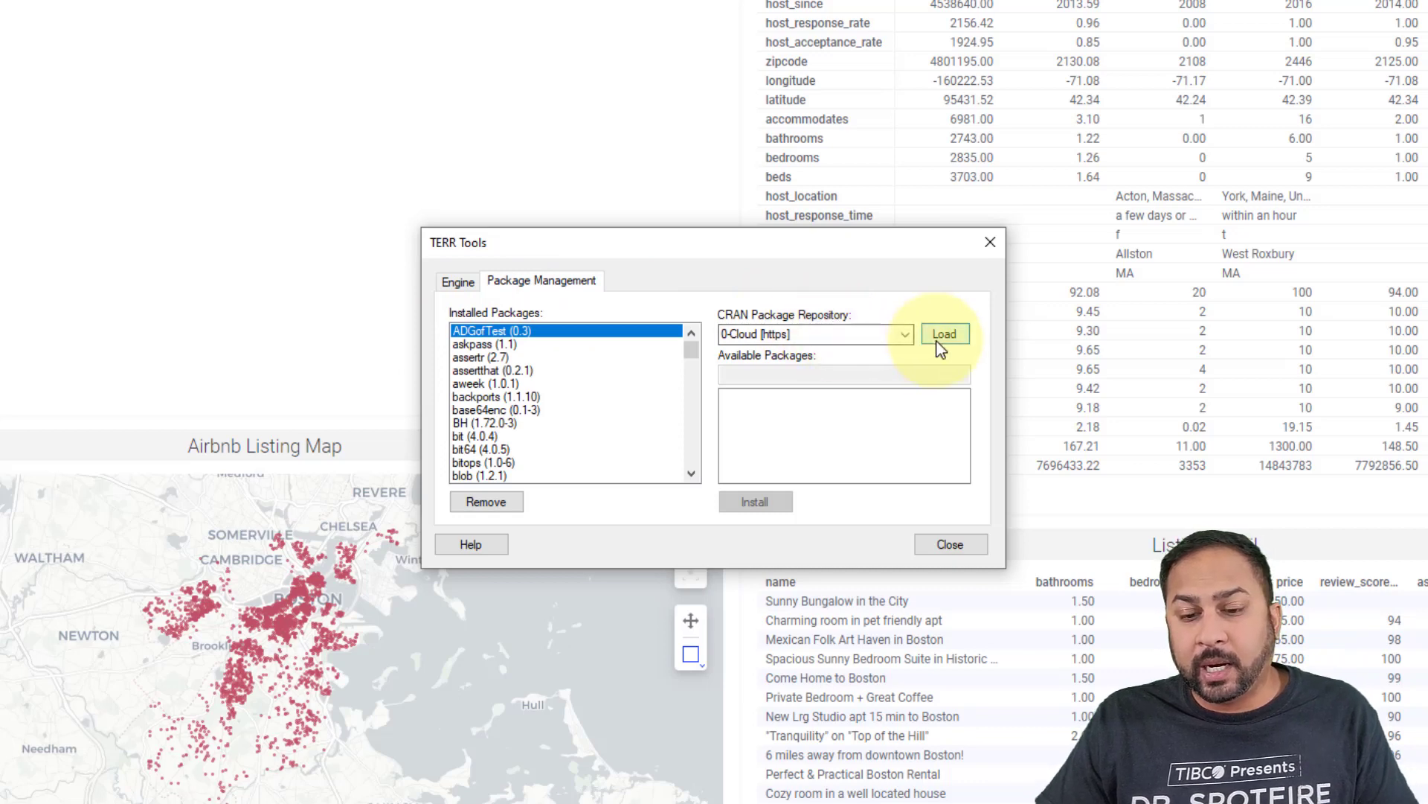
left_click(938, 344)
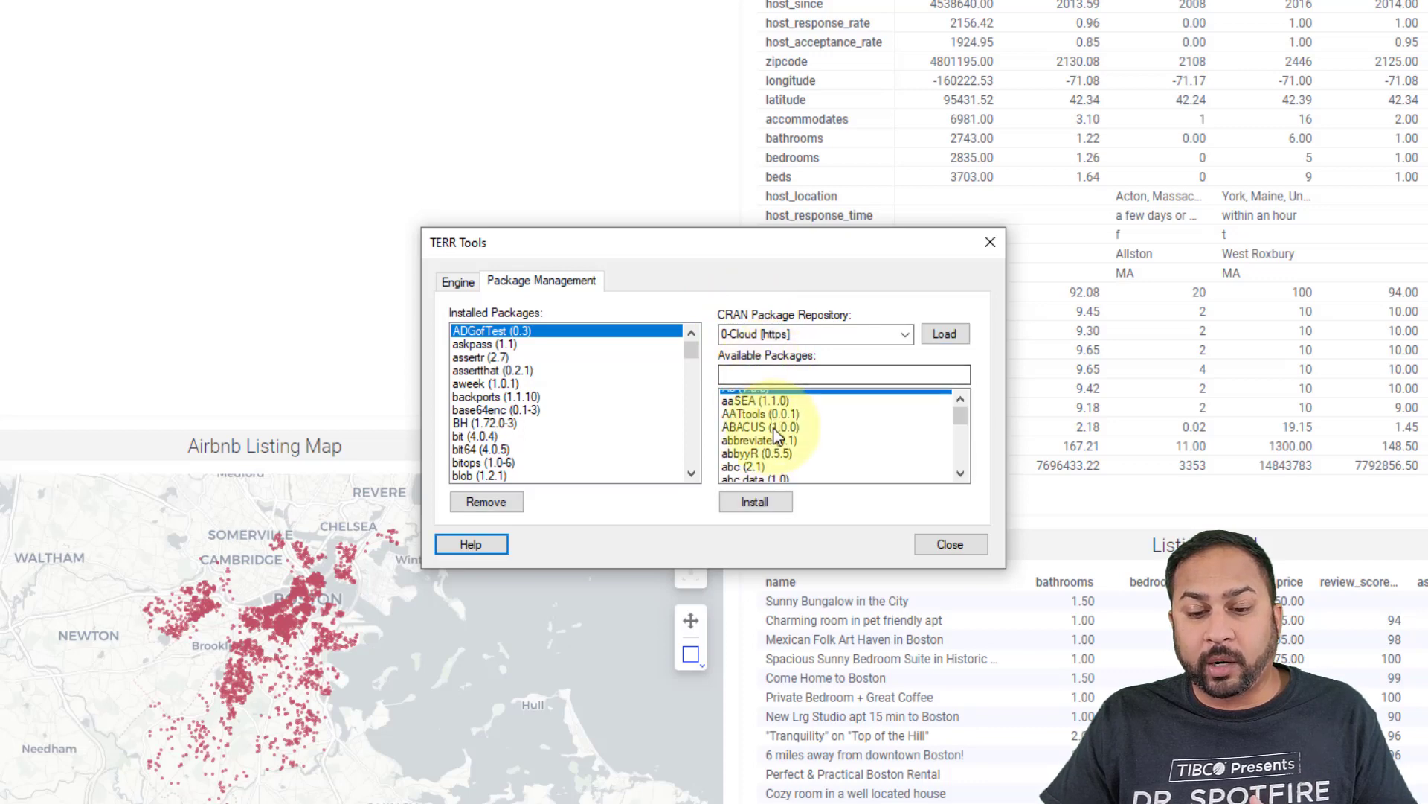
Filter the available CRAN packages by zoo and start the package installation
scroll(776, 439, "down", 3)
left_click(766, 373)
type("zoo")
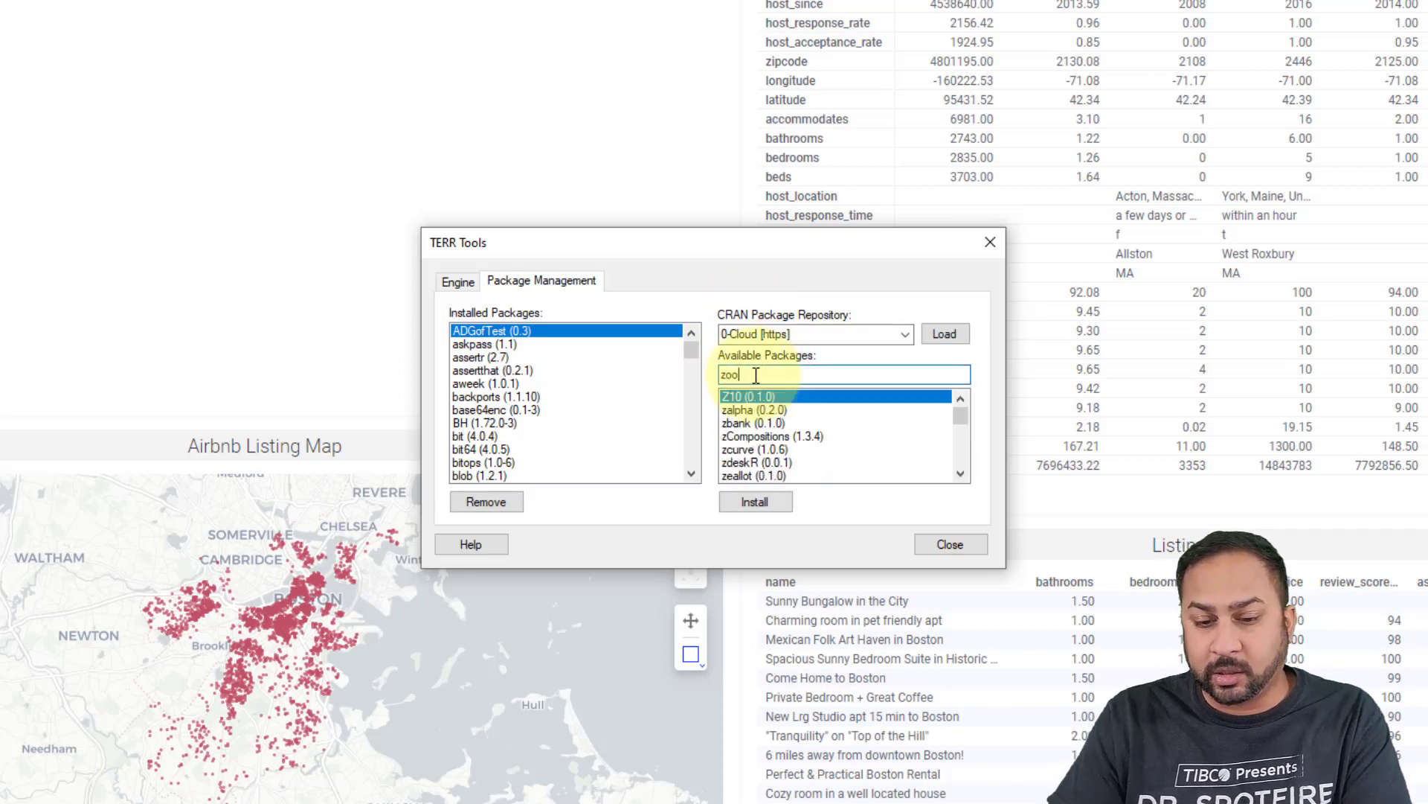
left_click(768, 503)
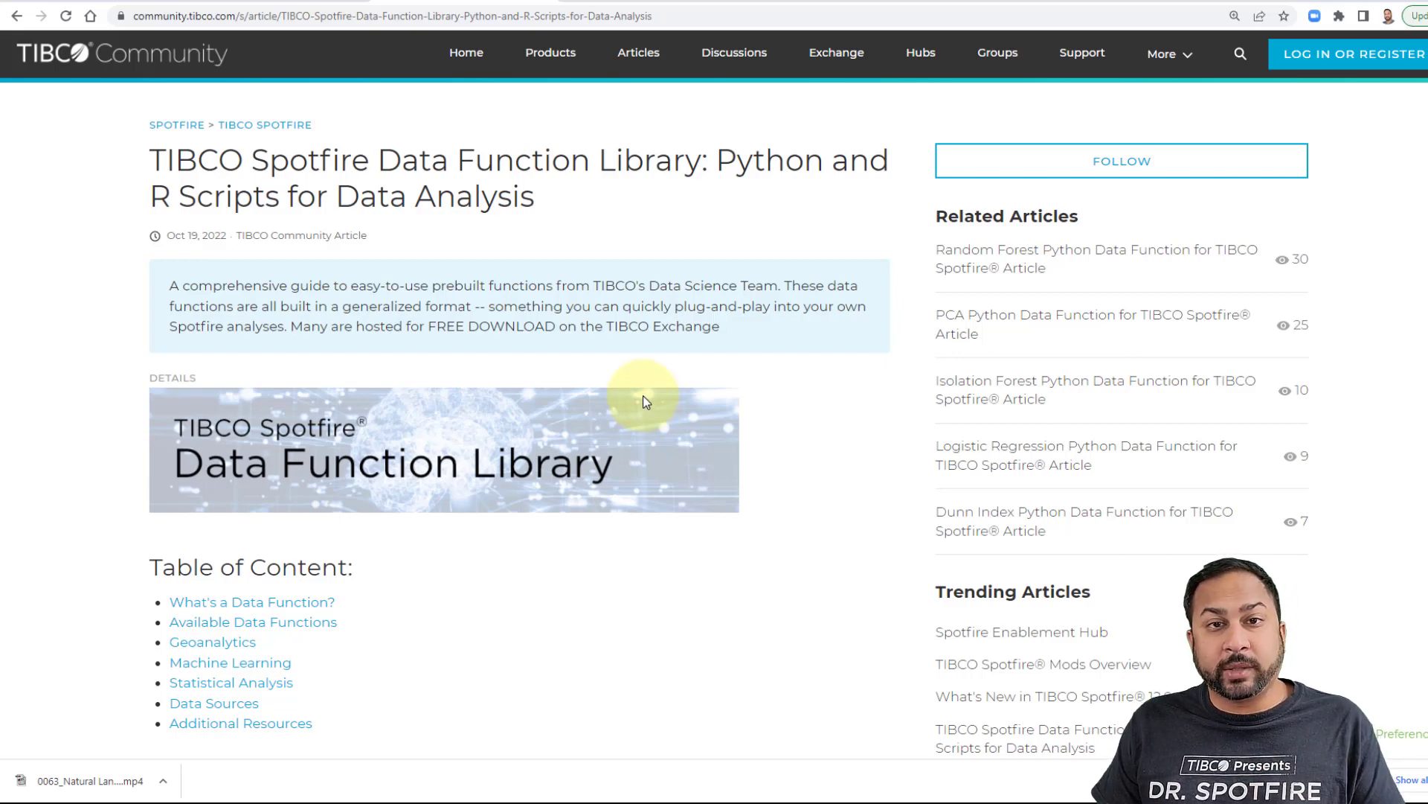
Switch to the browser and examine the downloadable Python and R functions in the TIBCO Community Data Function Library article, through Dataset Downloaders
scroll(643, 395, "down", 5)
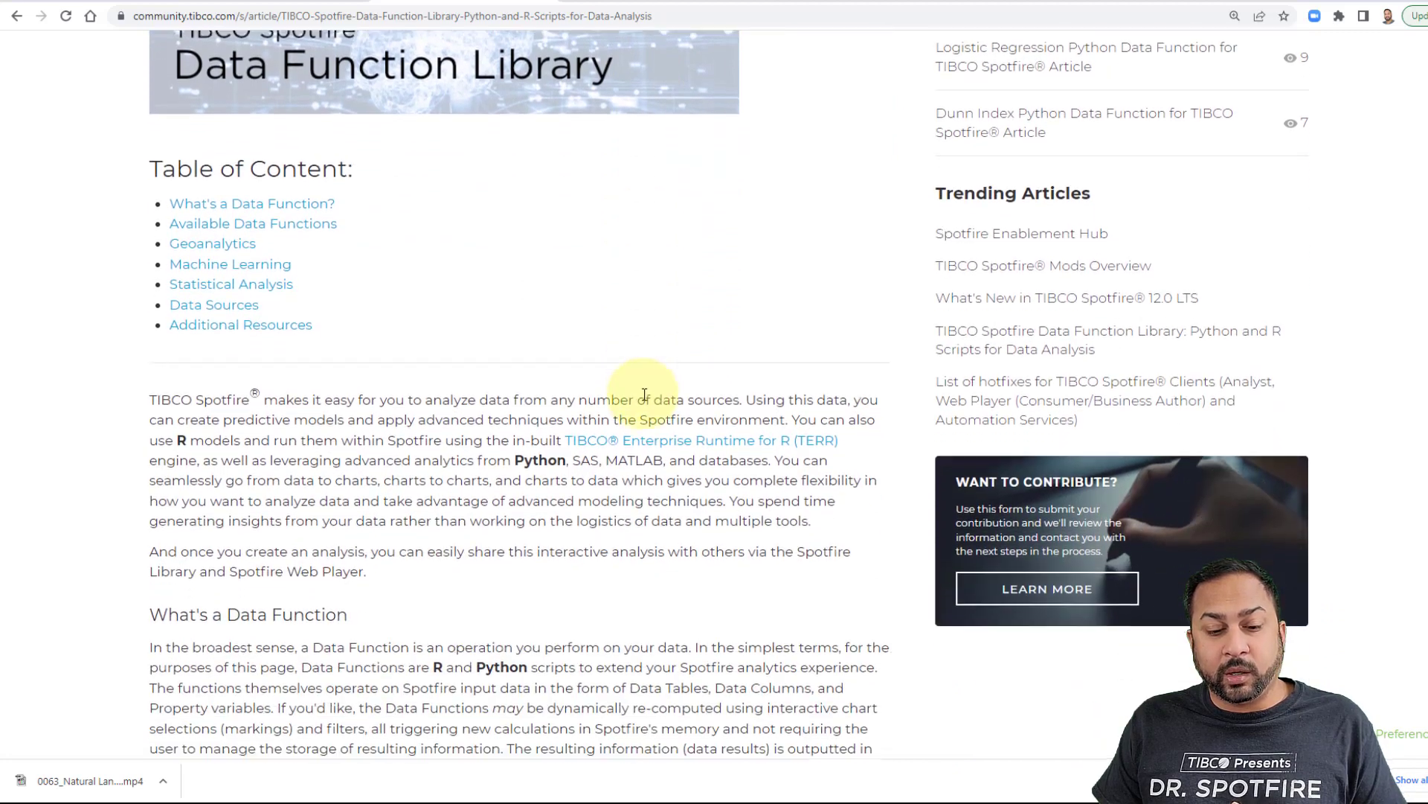
scroll(645, 394, "down", 7)
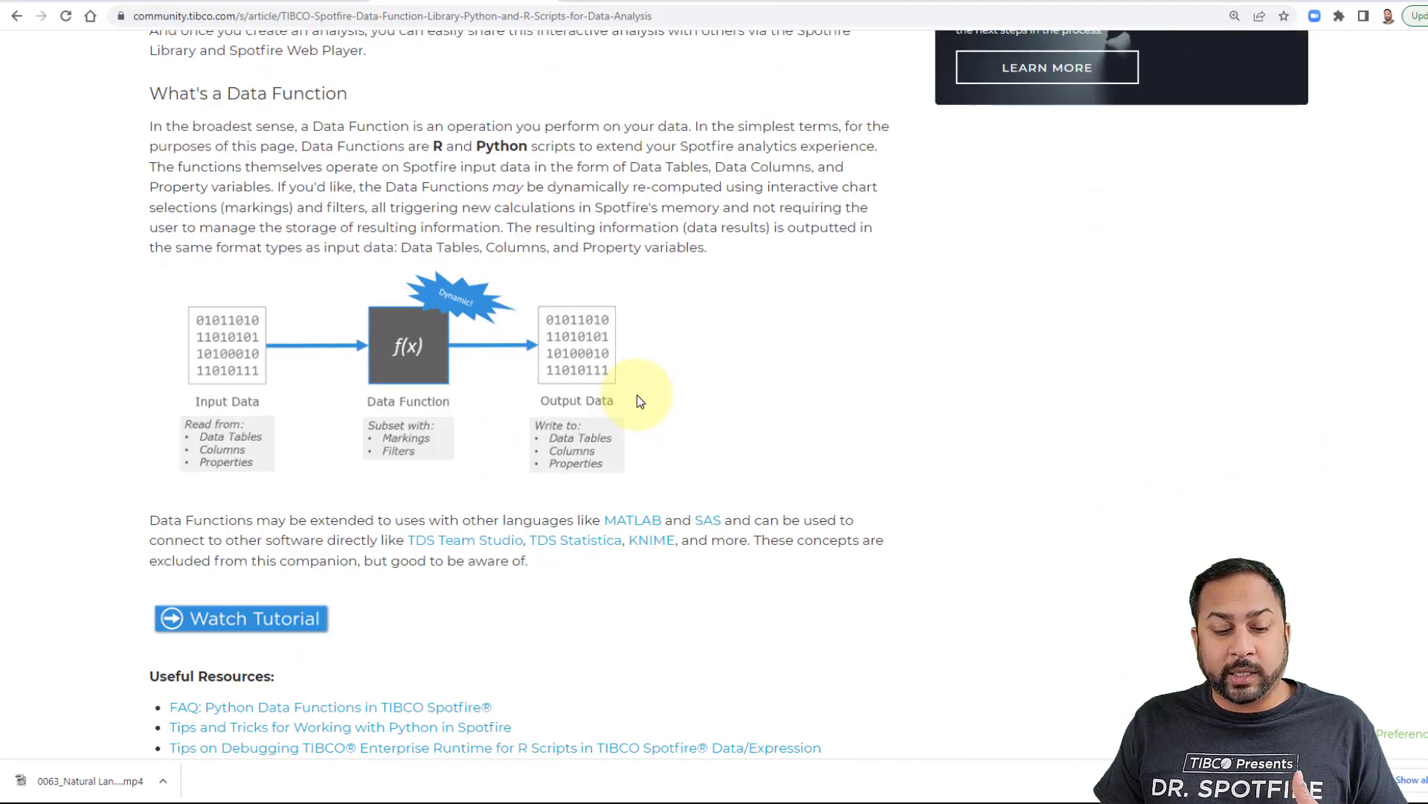
scroll(640, 402, "down", 11)
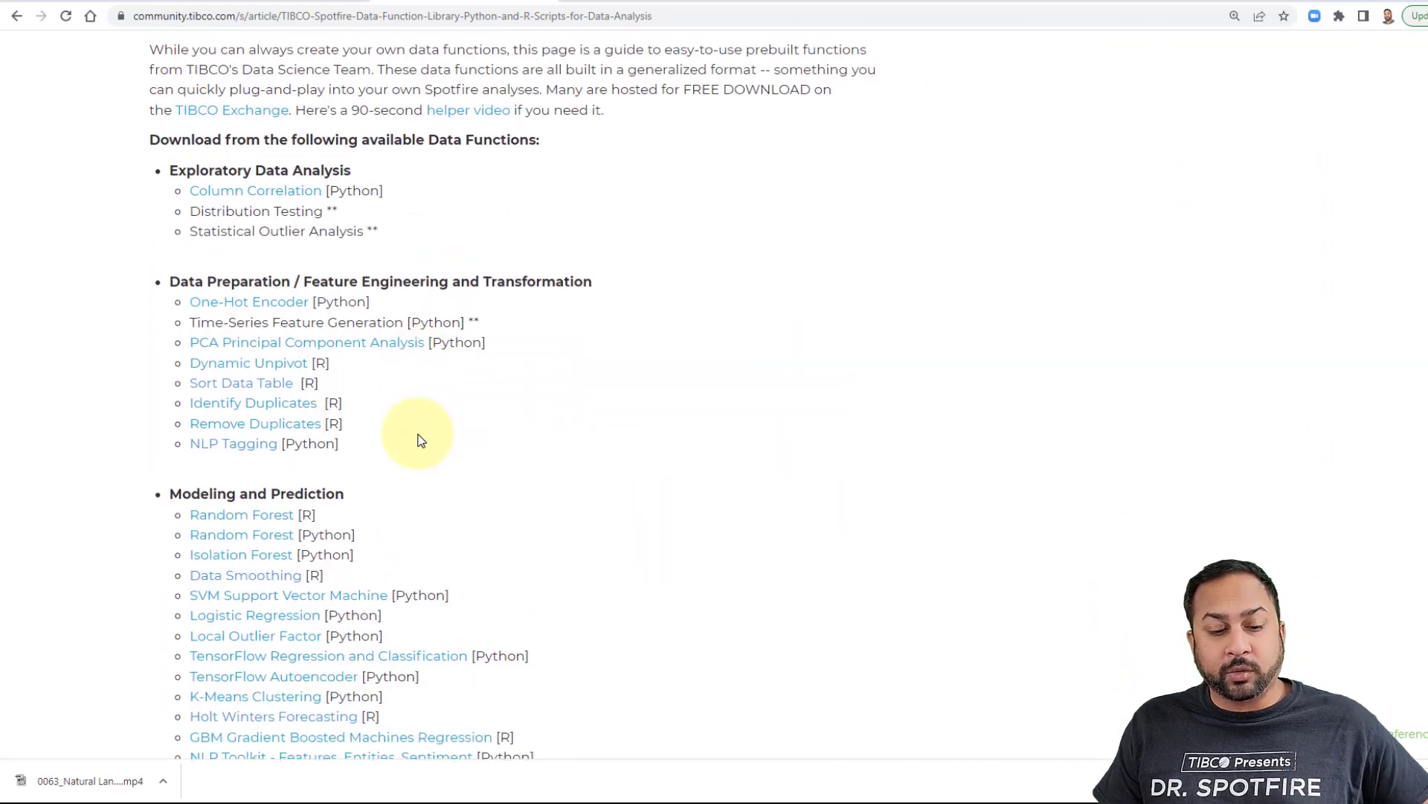
scroll(361, 439, "down", 1)
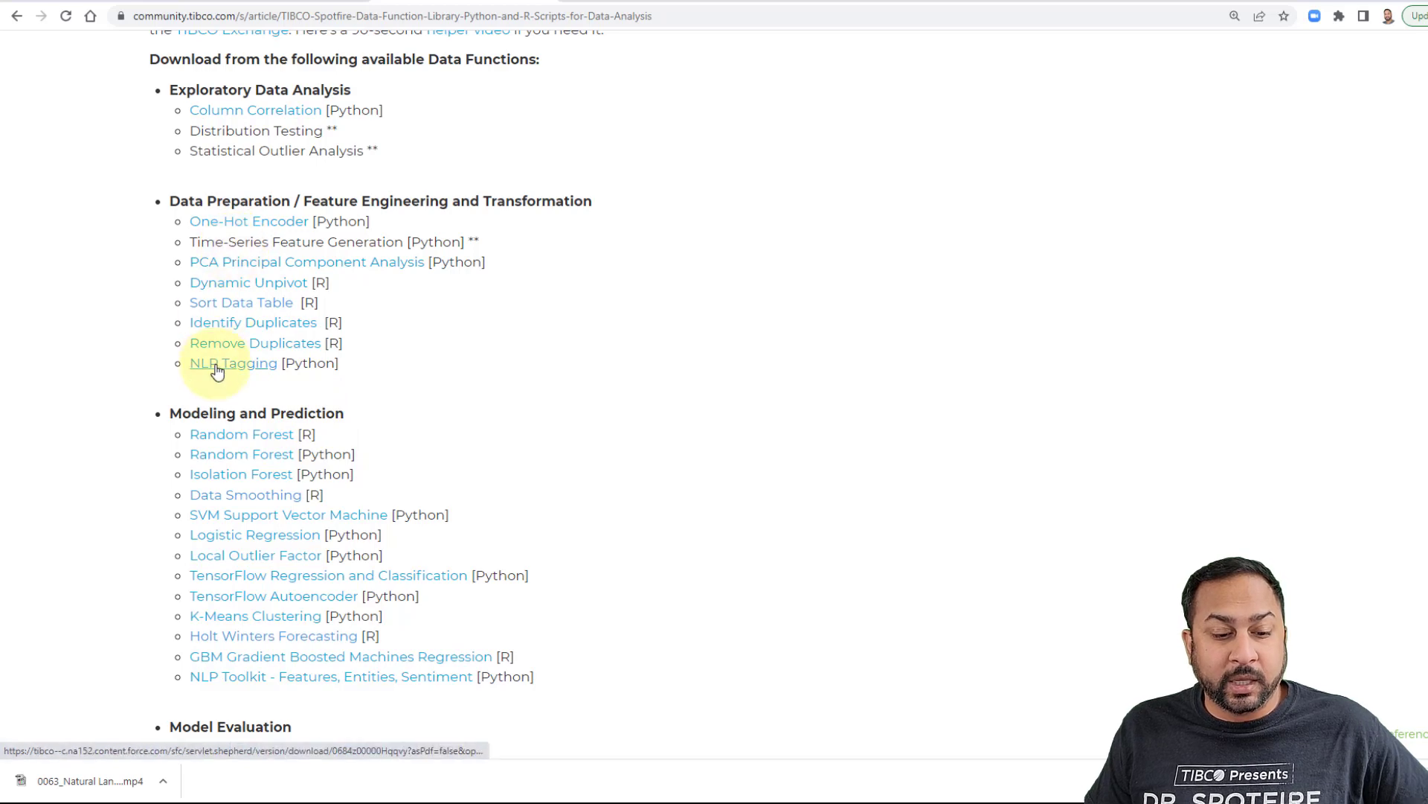
scroll(215, 371, "down", 8)
scroll(212, 369, "down", 4)
scroll(212, 372, "down", 2)
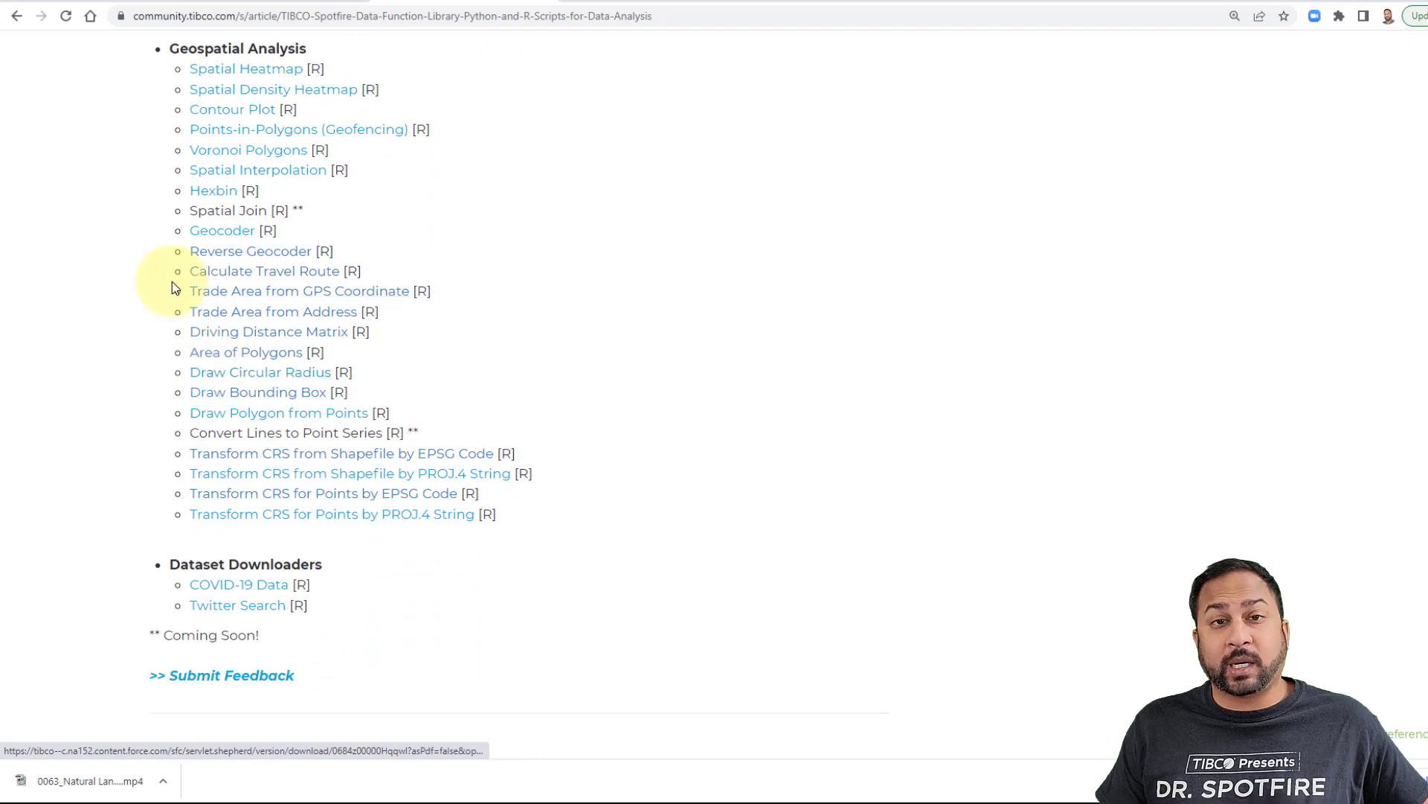